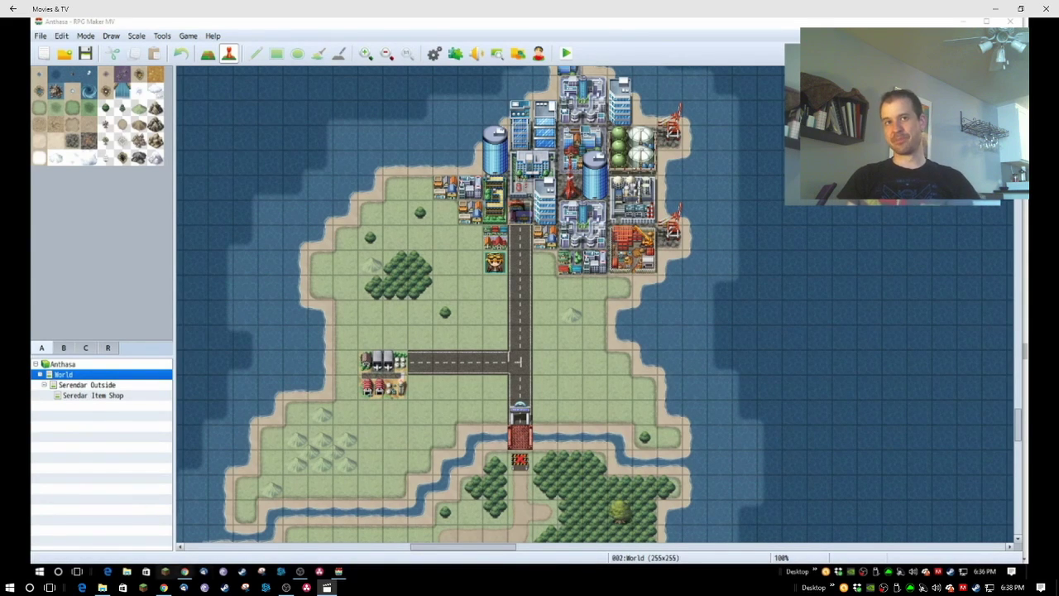
# - Play the "Back To The 80's" synthwave mix from YouTube in a new browser tab and switch back to RPG Maker MV
pyautogui.click(186, 572)
pyautogui.hotkey('ctrl', 't')
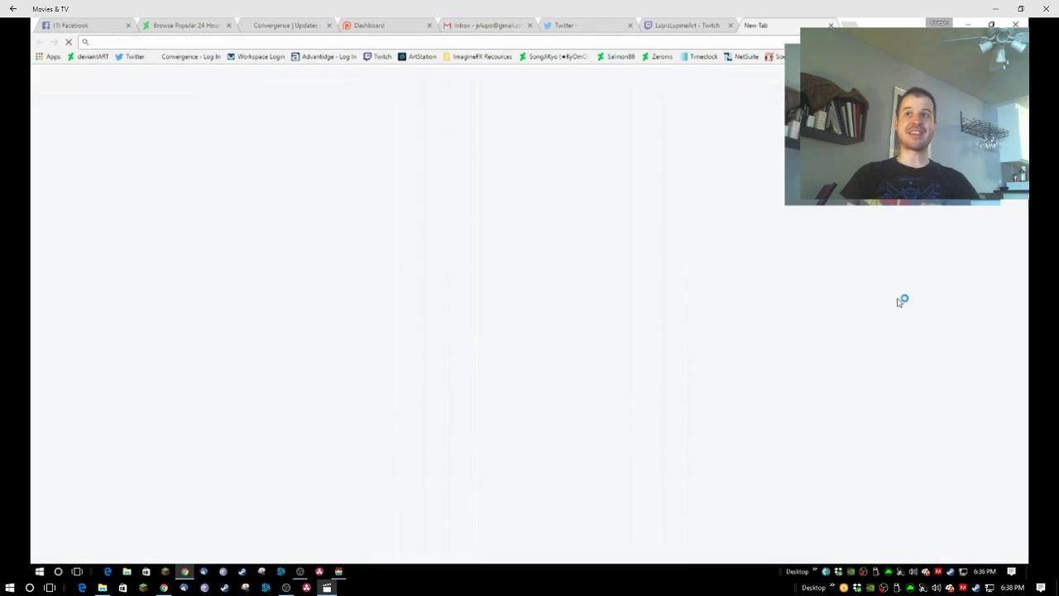
pyautogui.write('you')
pyautogui.press('Return')
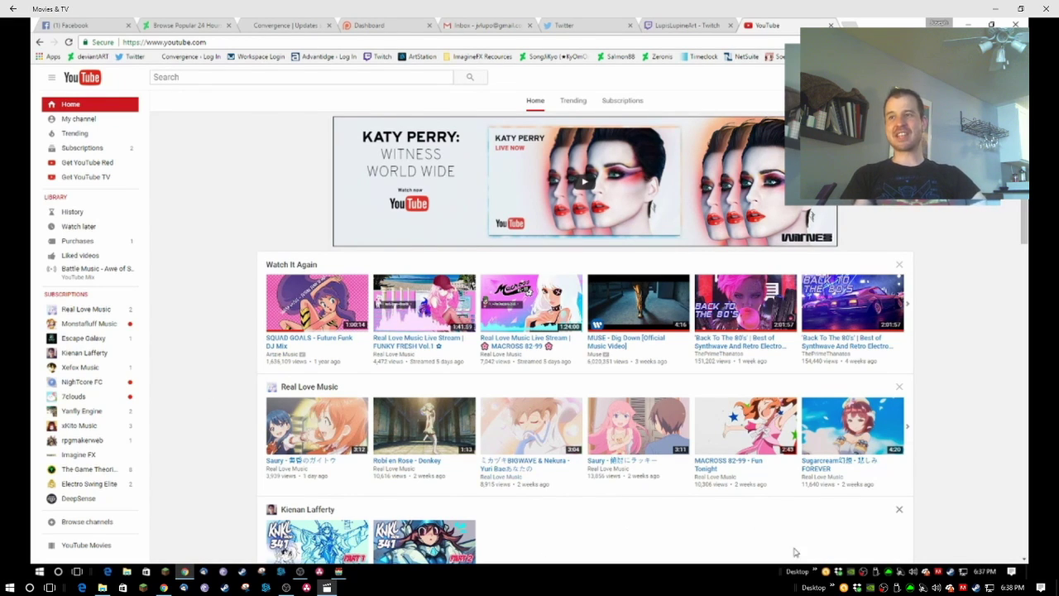
pyautogui.click(724, 285)
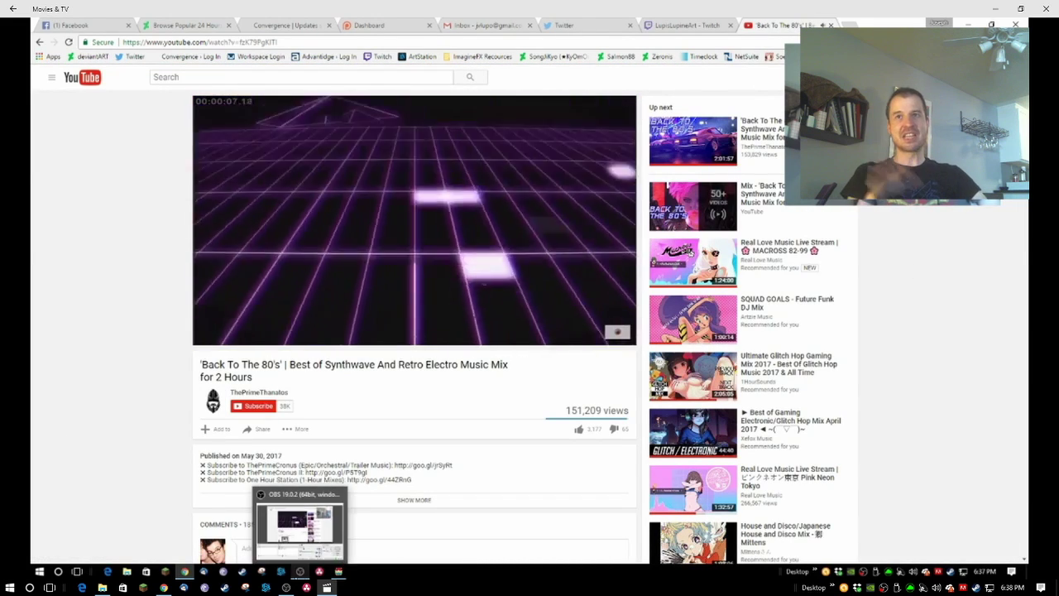
pyautogui.click(338, 571)
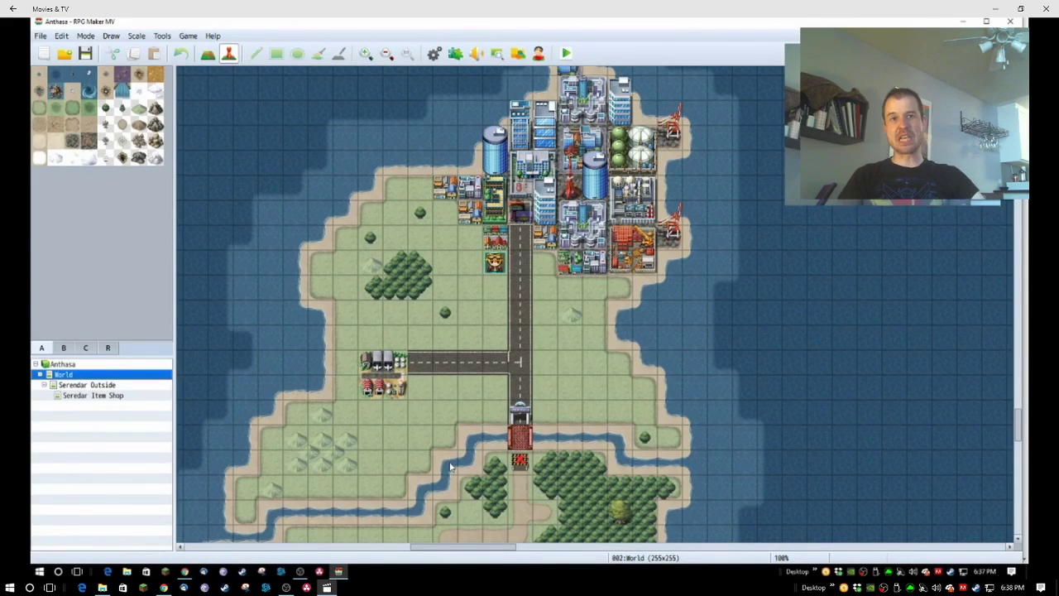
# - Examine the dungeon generation options for the World map and close them without generating anything
pyautogui.rightClick(83, 377)
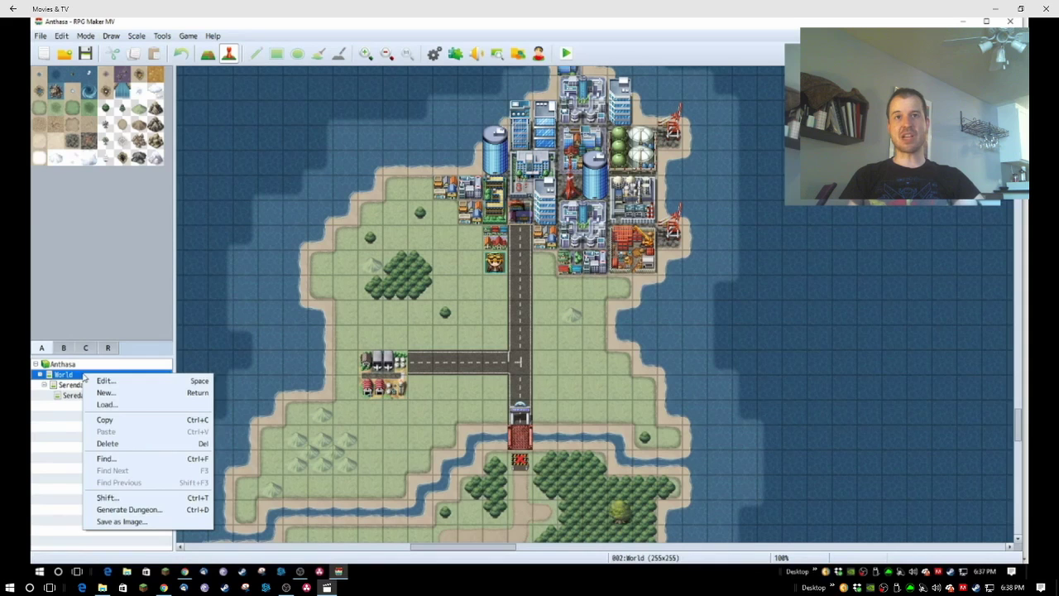
pyautogui.rightClick(55, 407)
pyautogui.click(103, 546)
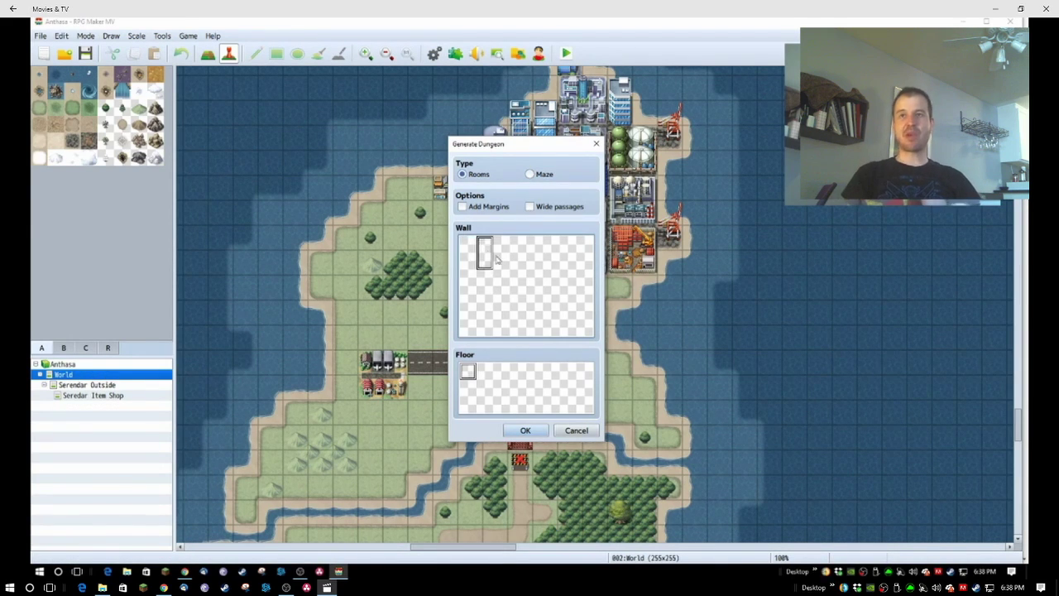
pyautogui.click(575, 430)
pyautogui.rightClick(60, 376)
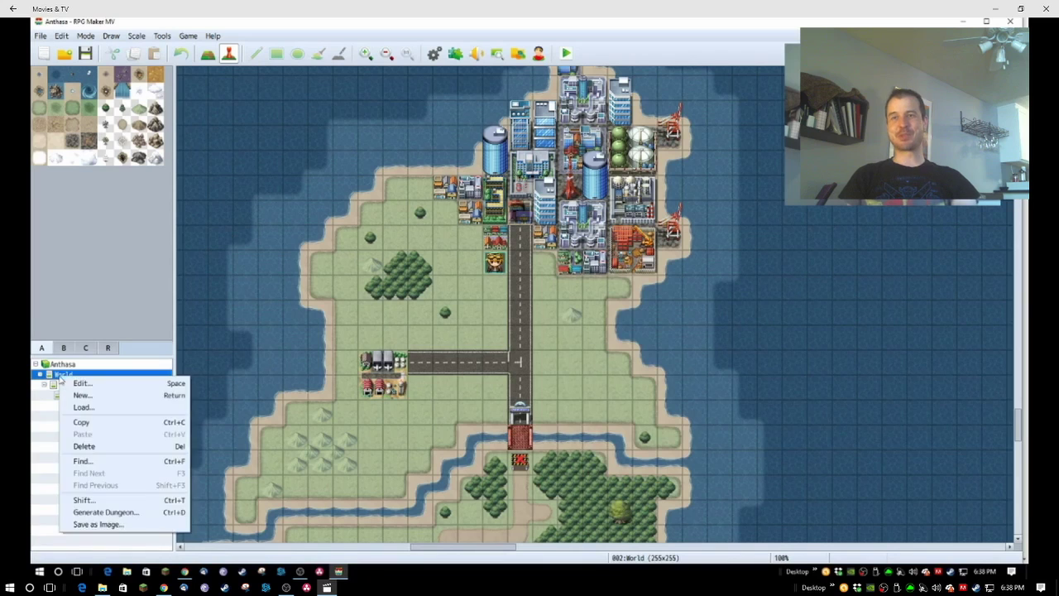
pyautogui.click(101, 513)
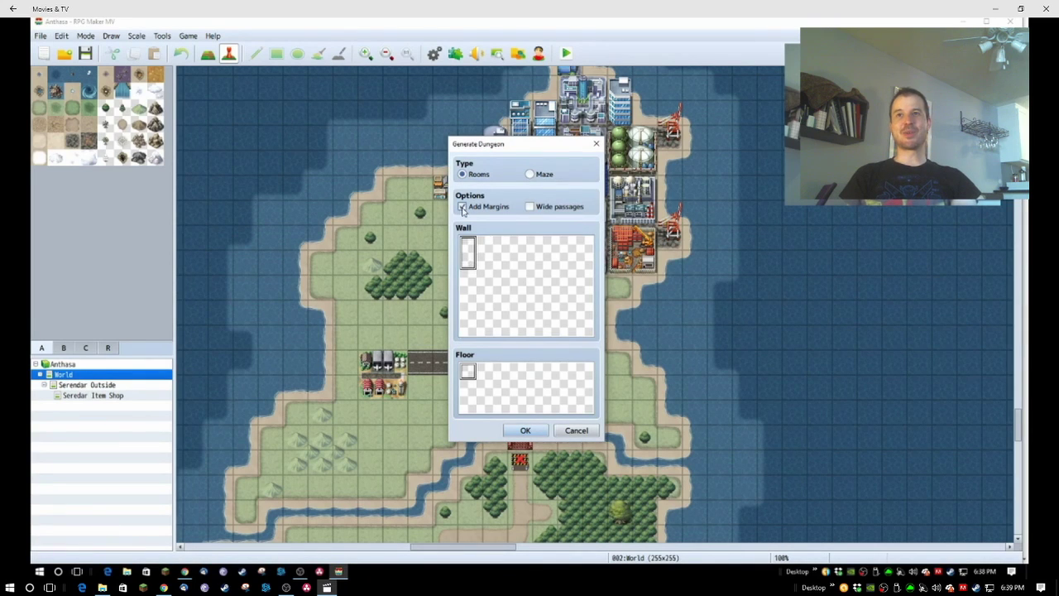
pyautogui.click(576, 430)
# - Look through the plugins available for a new Plugin Manager entry, including BattleResultsPopup, without adding any
pyautogui.click(455, 53)
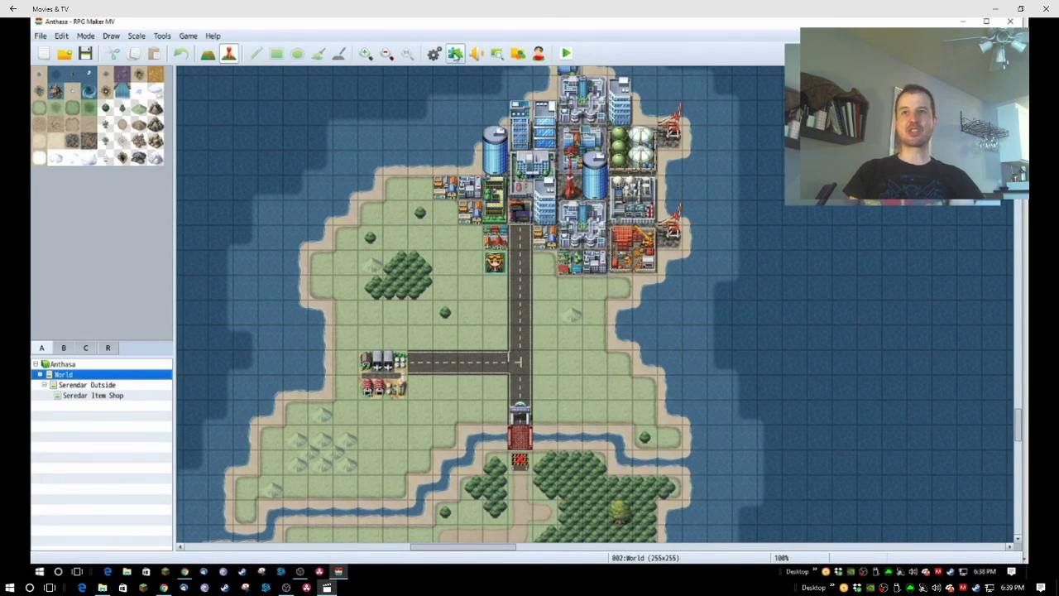
pyautogui.click(342, 289)
pyautogui.rightClick(341, 289)
pyautogui.click(368, 296)
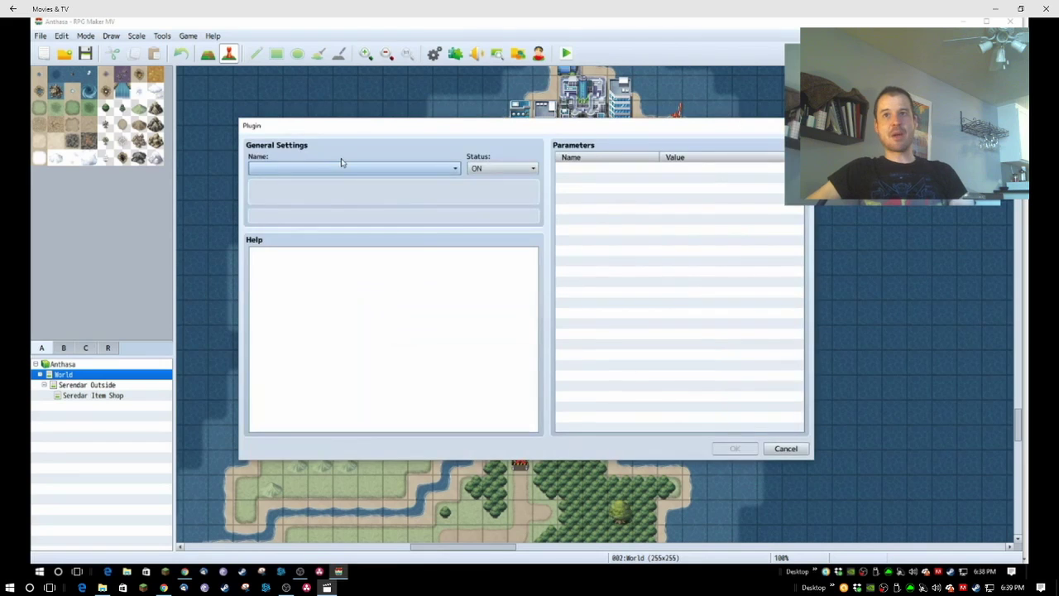
pyautogui.click(343, 167)
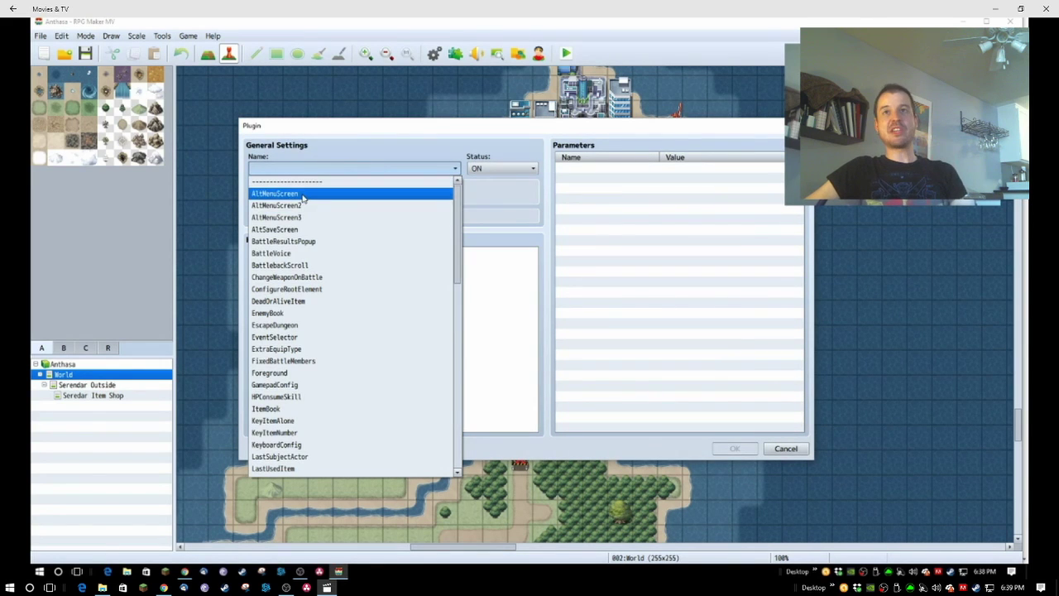
pyautogui.click(286, 241)
pyautogui.click(340, 169)
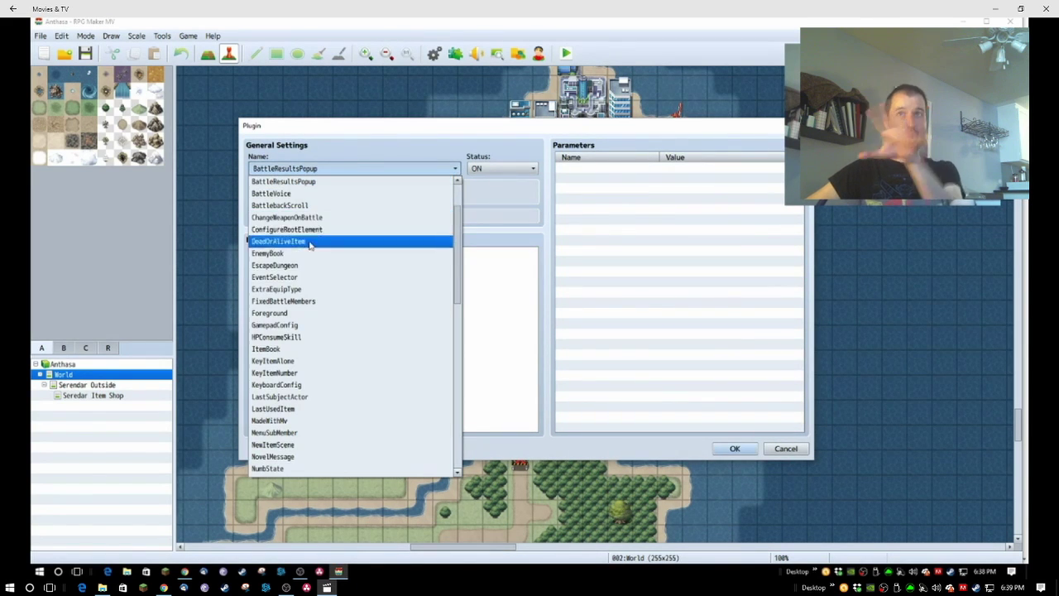
pyautogui.scroll(-2, 312, 306)
pyautogui.scroll(-4, 312, 305)
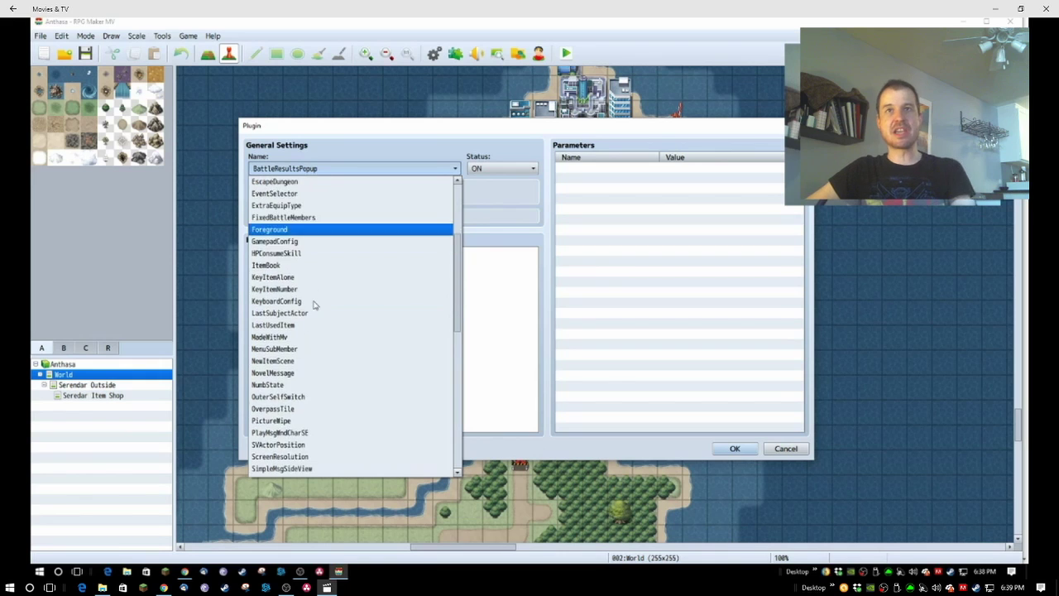
pyautogui.scroll(-3, 312, 305)
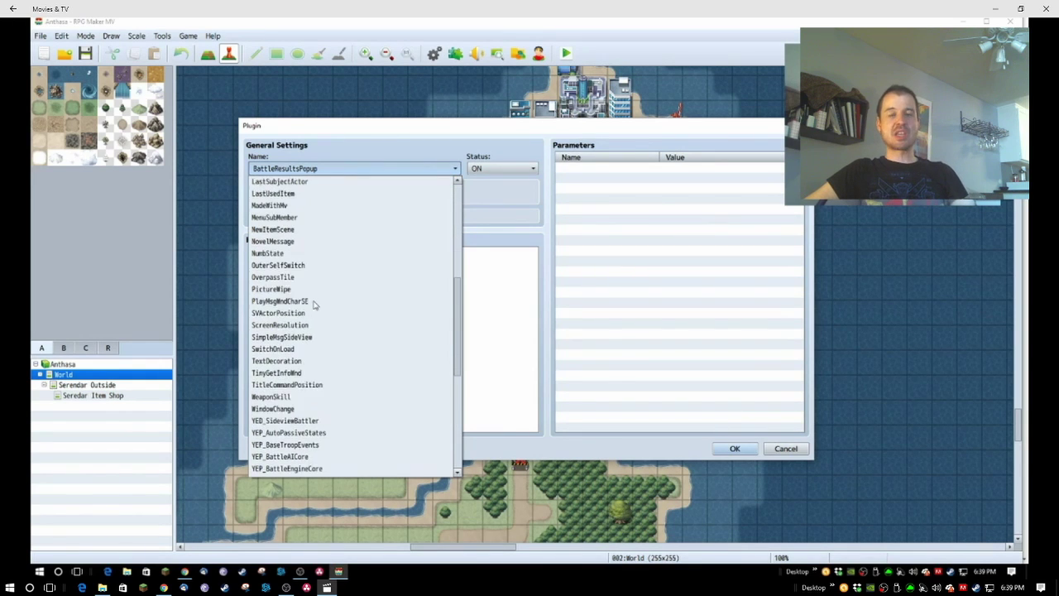
pyautogui.scroll(-3, 313, 305)
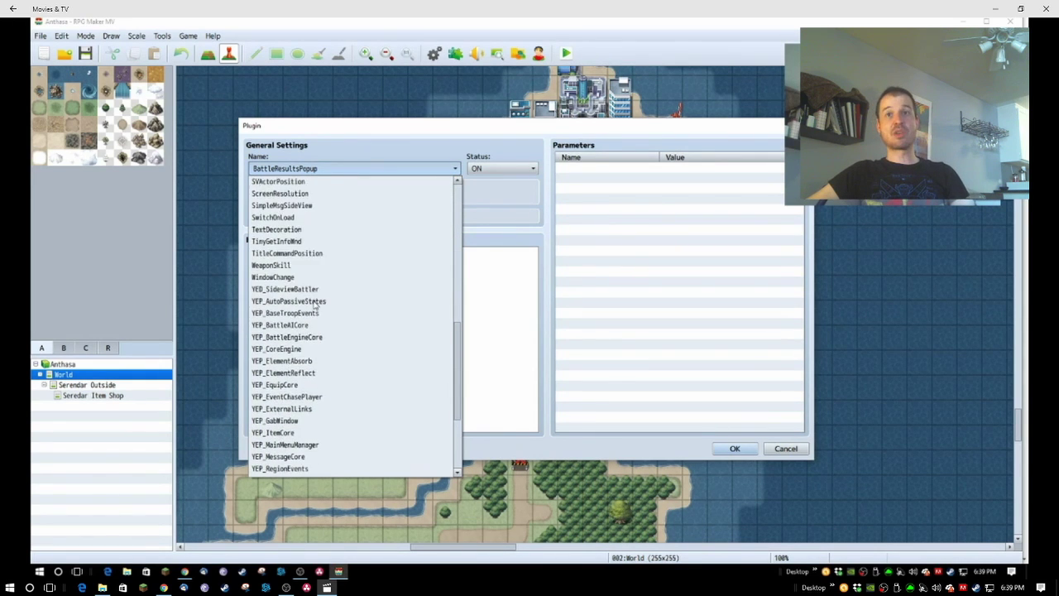
pyautogui.scroll(-2, 315, 305)
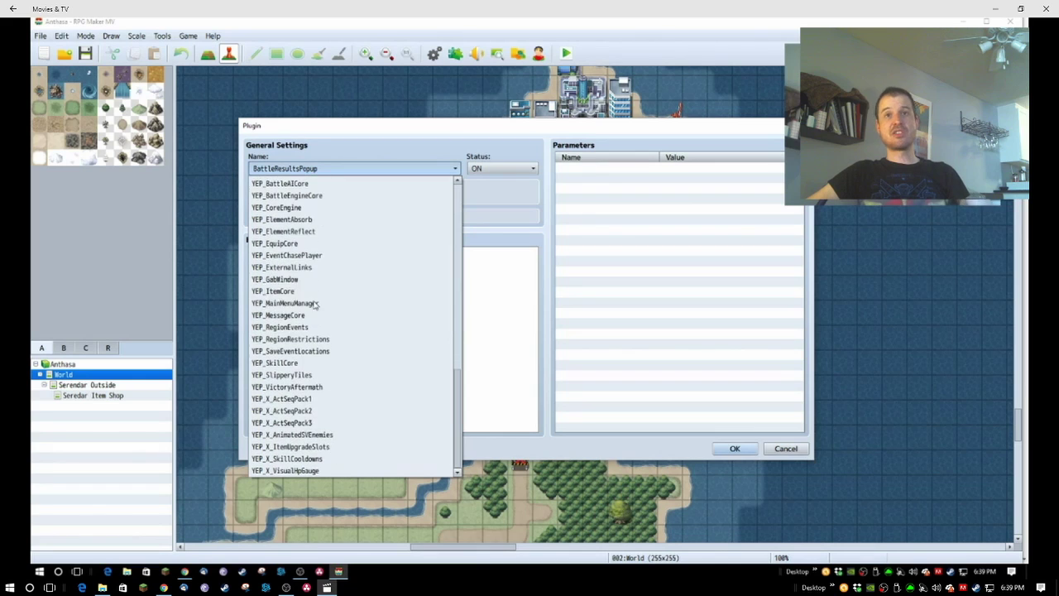
pyautogui.click(785, 447)
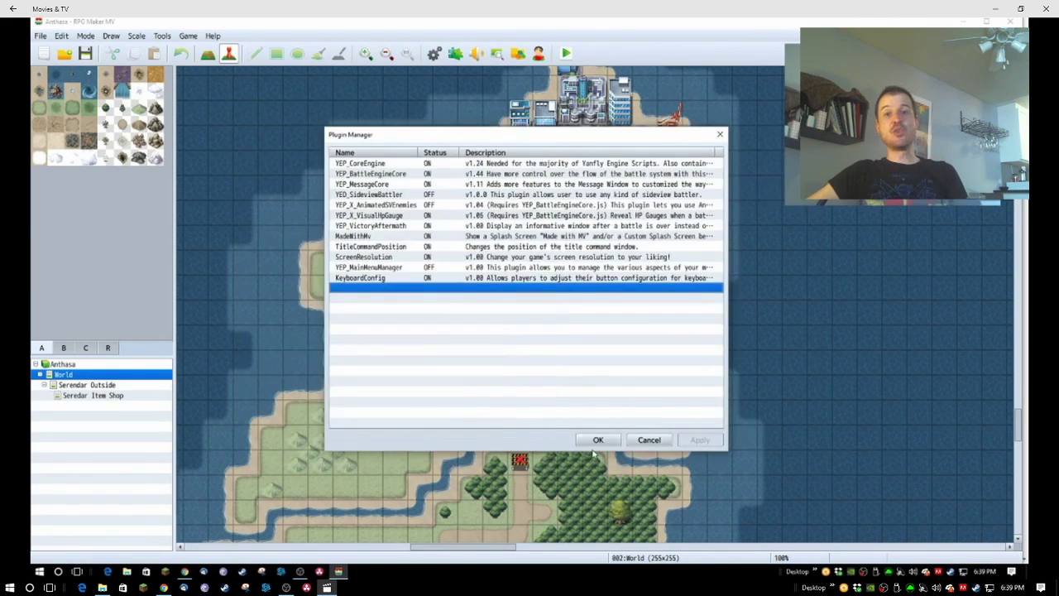
pyautogui.click(597, 445)
# - Examine the wall and floor tiles offered by dungeon generation for the Serendar Outside map, without generating anything
pyautogui.click(77, 385)
pyautogui.click(67, 374)
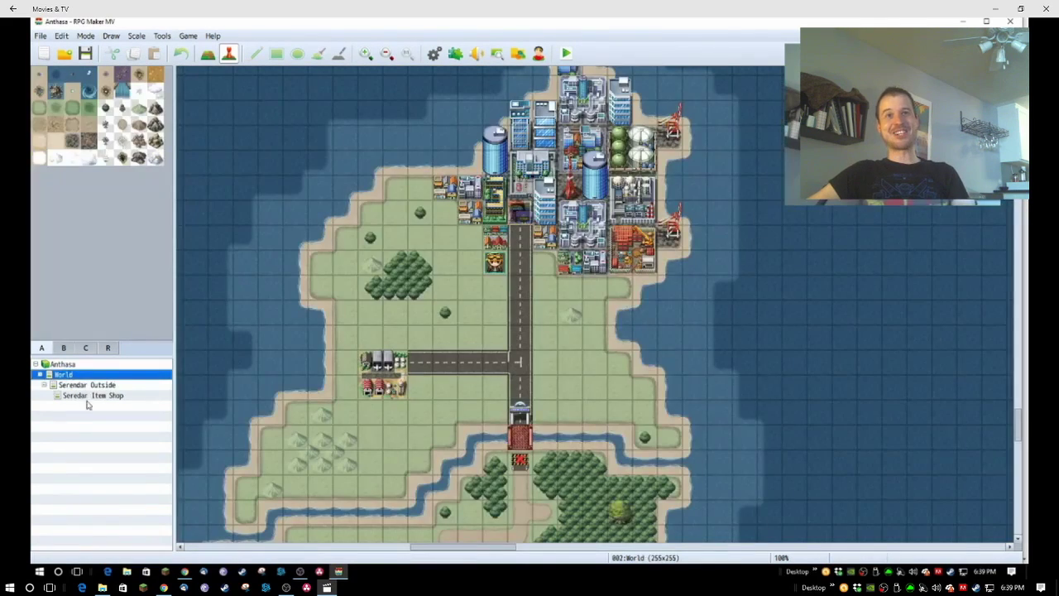
pyautogui.rightClick(87, 386)
pyautogui.click(115, 518)
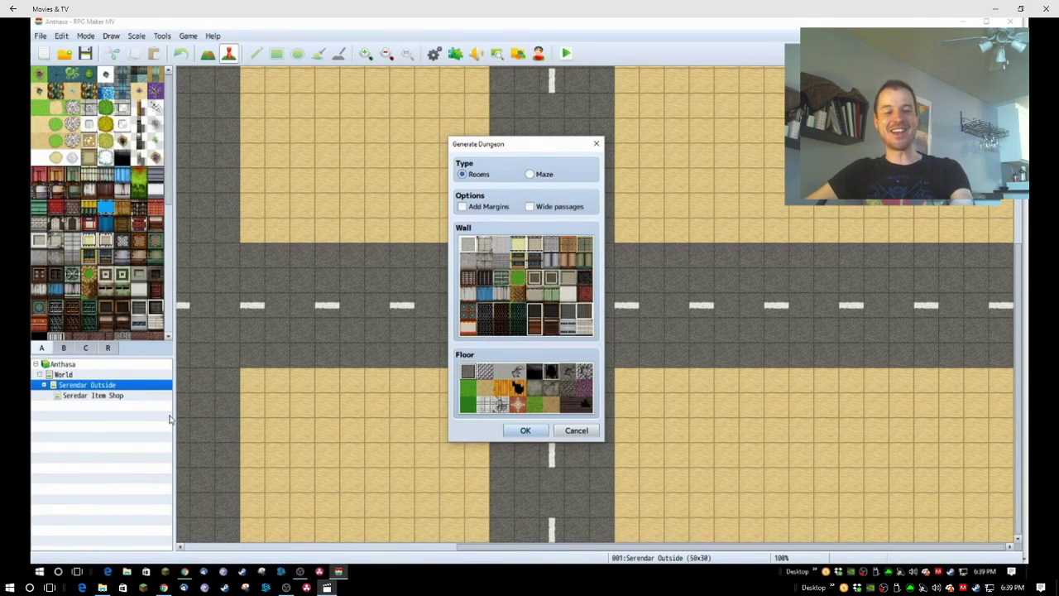
pyautogui.click(576, 430)
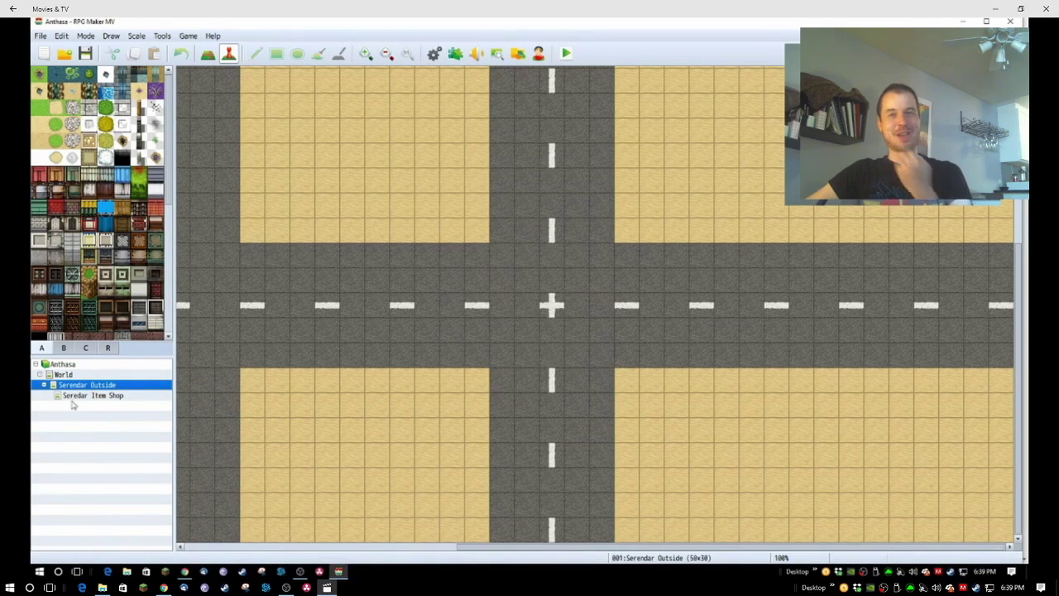
# - Start a new map under Seredar Item Shop and name it Serendar Junkyard
pyautogui.click(76, 396)
pyautogui.rightClick(56, 404)
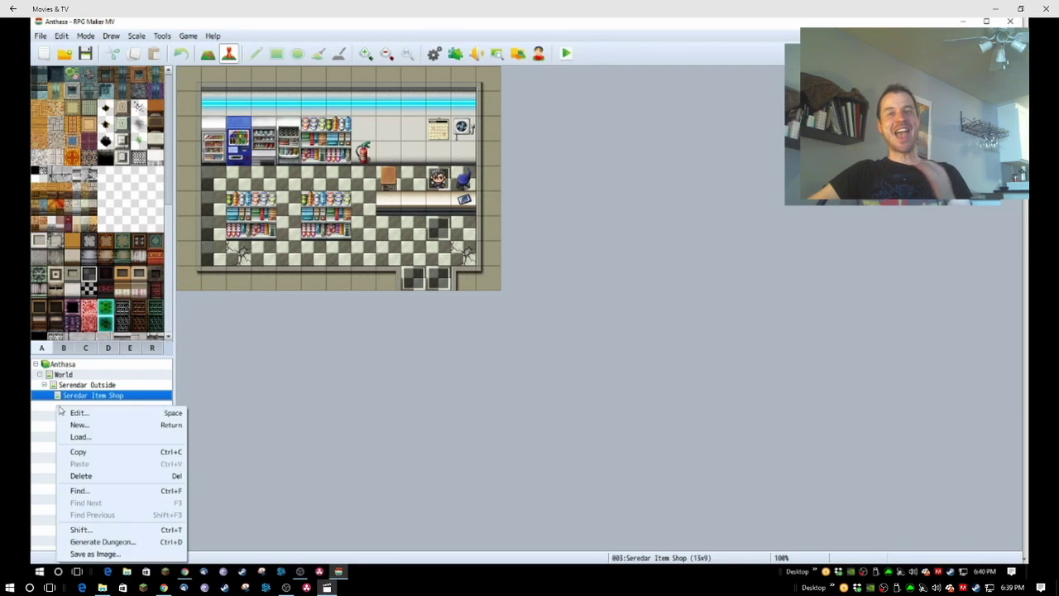
pyautogui.click(98, 425)
pyautogui.write('Serendar')
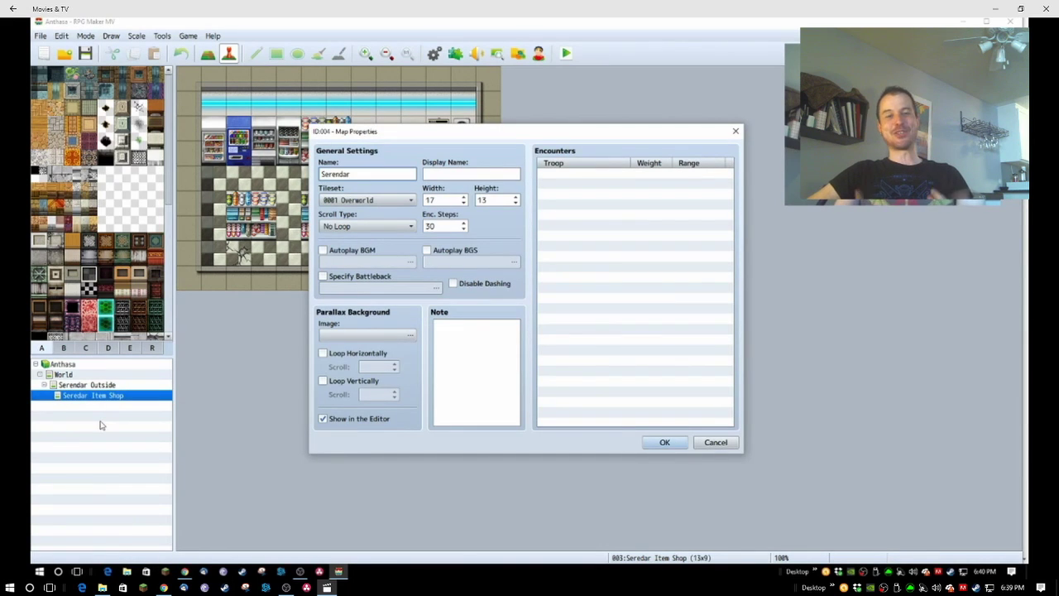
pyautogui.write(' Junkyard')
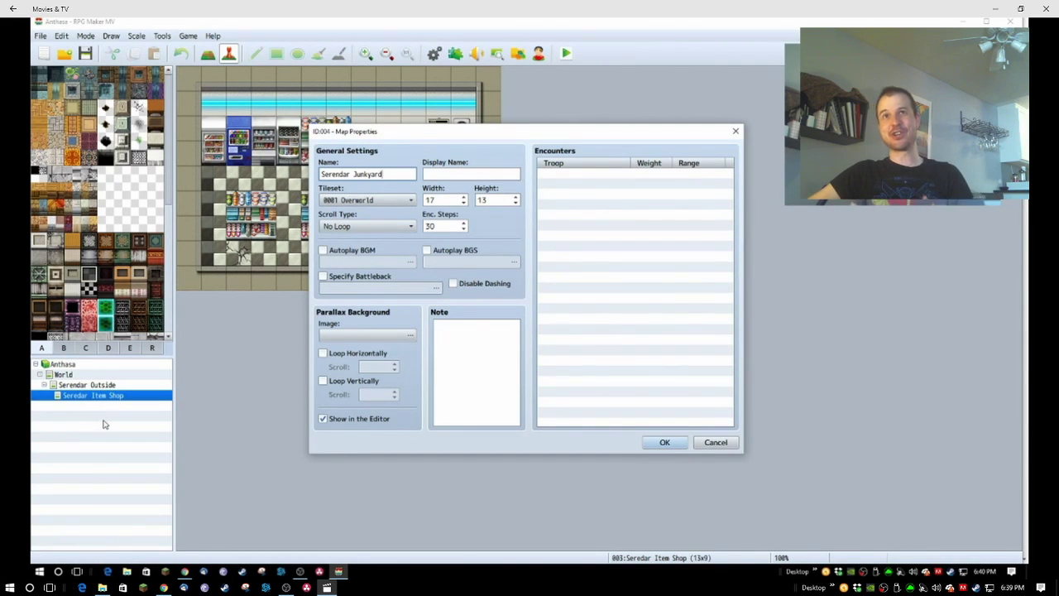
# - Enable a specified battleback for the new map, preview the available floor images and select DirtField
pyautogui.click(331, 278)
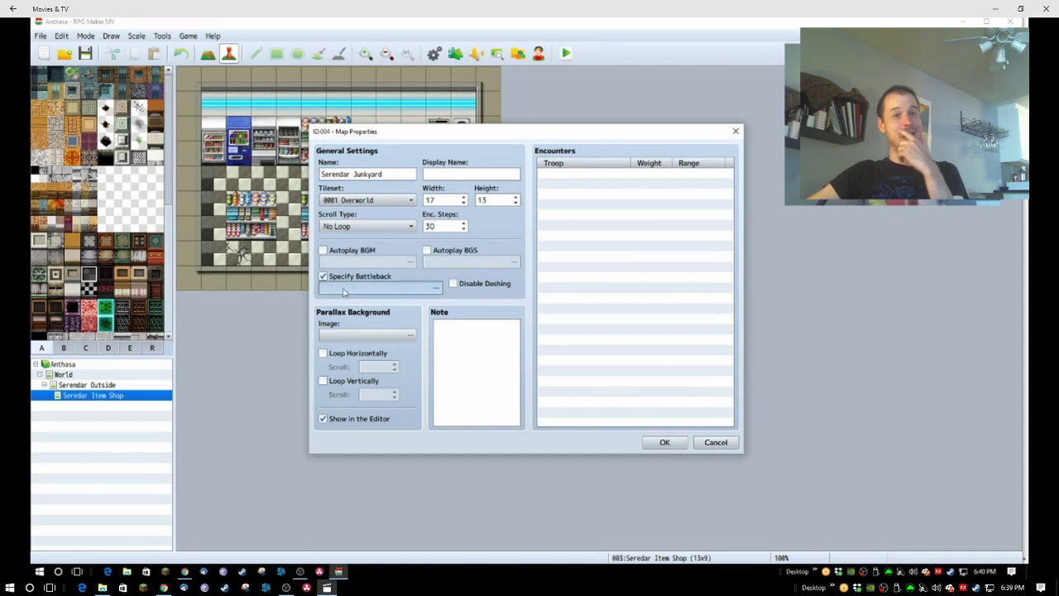
pyautogui.click(436, 288)
pyautogui.click(337, 201)
pyautogui.click(337, 211)
pyautogui.scroll(-1, 335, 226)
pyautogui.click(335, 221)
pyautogui.click(336, 232)
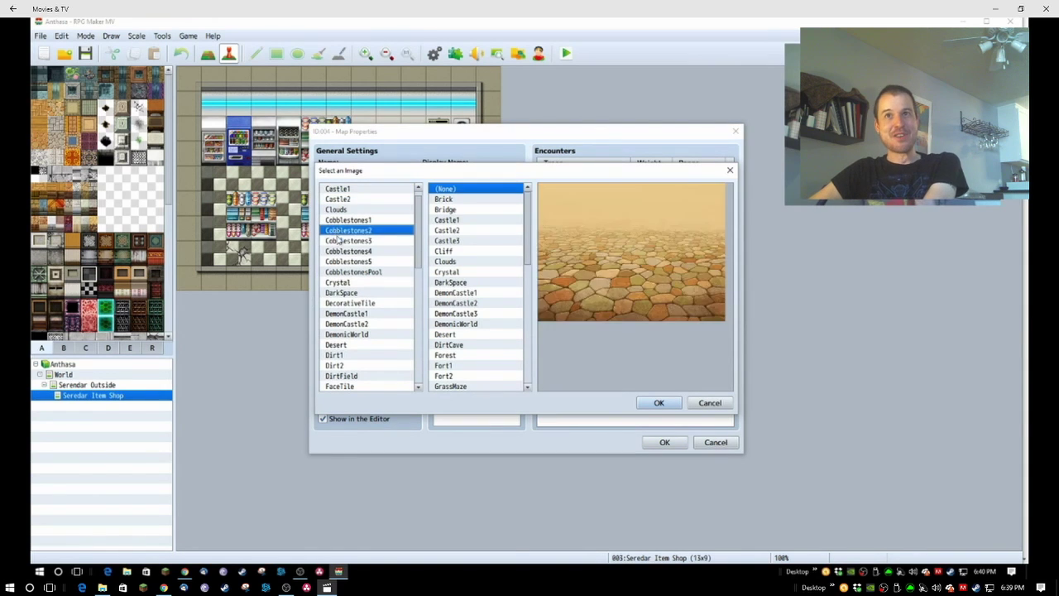
pyautogui.click(336, 241)
pyautogui.click(334, 252)
pyautogui.click(338, 262)
pyautogui.click(344, 273)
pyautogui.click(345, 284)
pyautogui.click(344, 292)
pyautogui.scroll(-1, 344, 292)
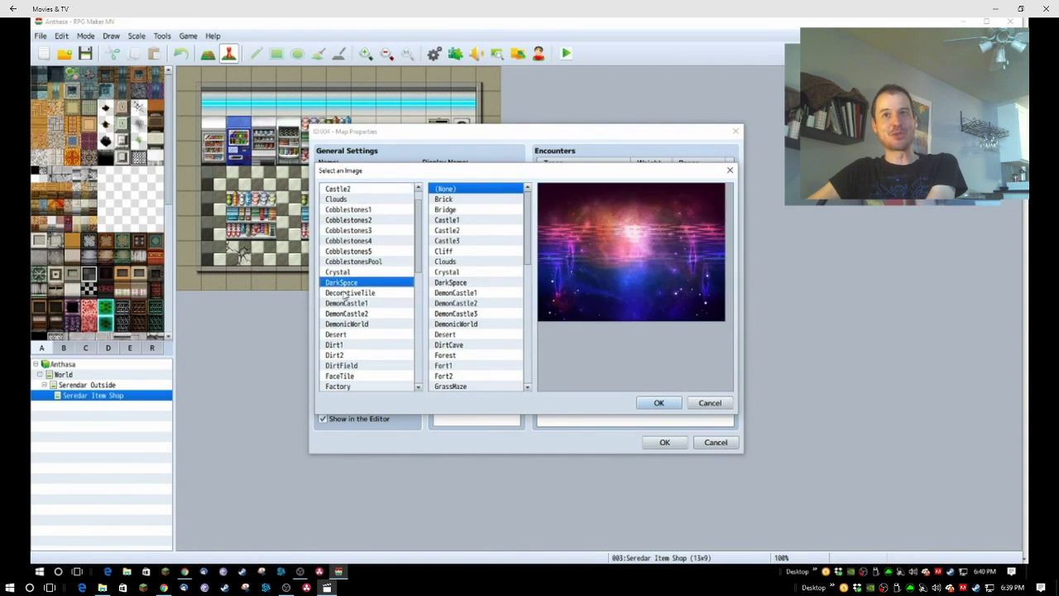
pyautogui.click(344, 293)
pyautogui.click(346, 303)
pyautogui.click(345, 313)
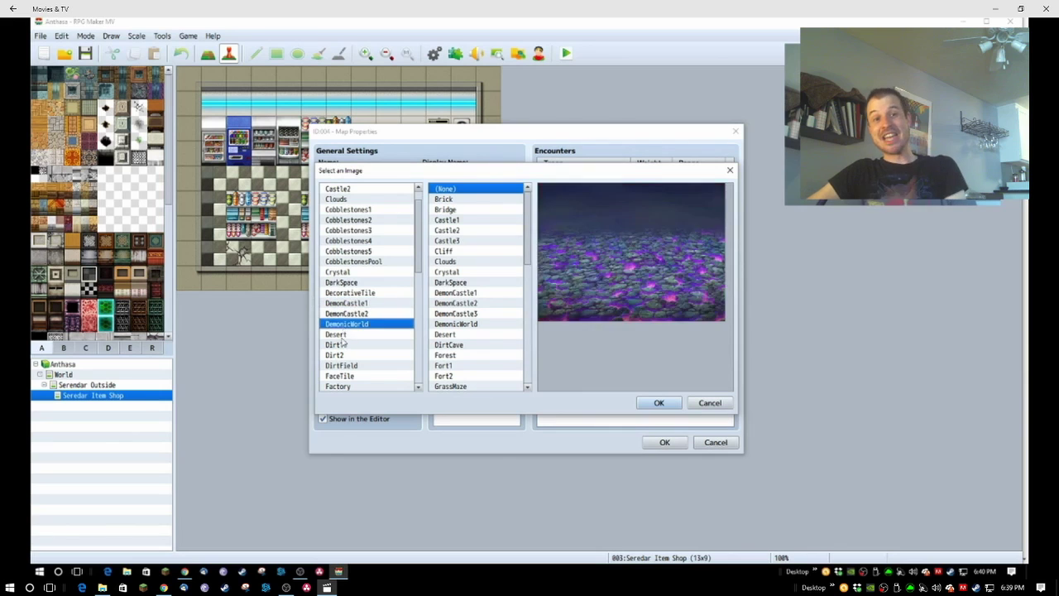
pyautogui.click(347, 324)
pyautogui.click(339, 334)
pyautogui.click(339, 344)
pyautogui.click(341, 355)
pyautogui.click(362, 366)
pyautogui.scroll(-5, 367, 346)
pyautogui.click(350, 324)
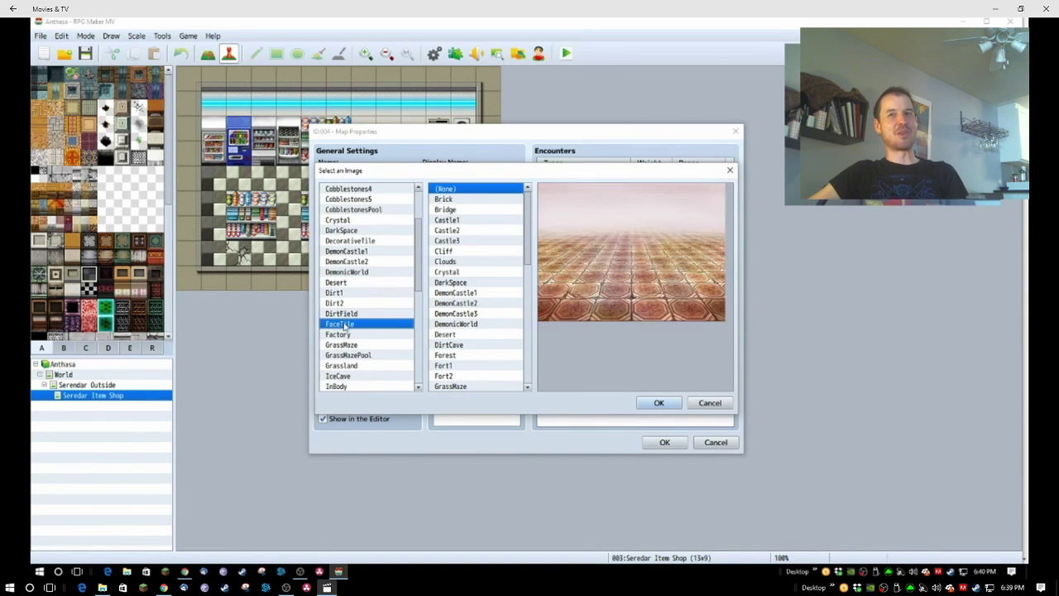
pyautogui.click(353, 334)
pyautogui.click(355, 345)
pyautogui.click(356, 355)
pyautogui.click(356, 365)
pyautogui.click(357, 376)
pyautogui.scroll(-7, 359, 375)
pyautogui.click(351, 315)
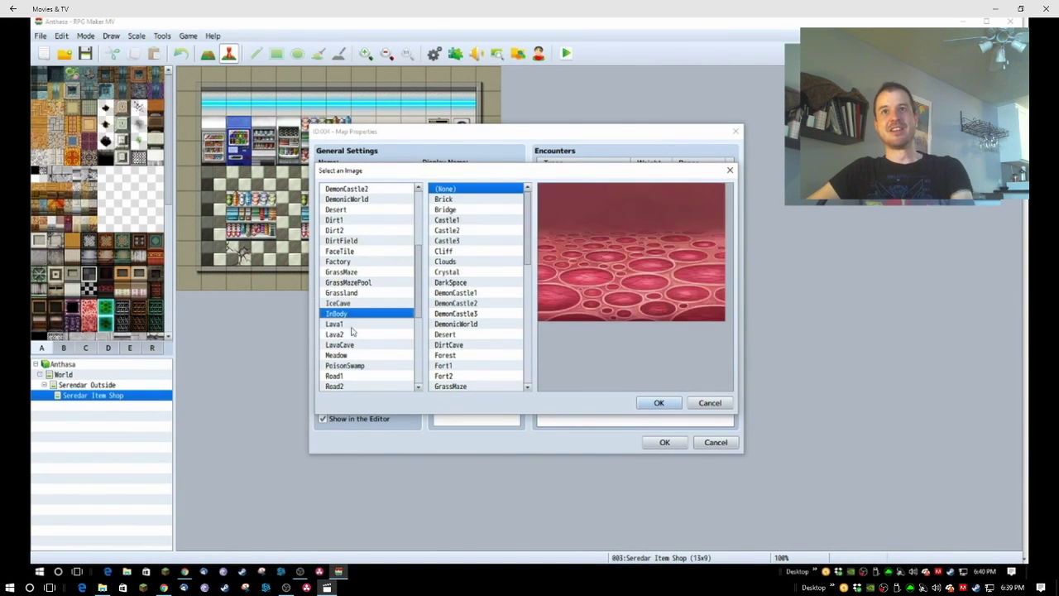
pyautogui.click(350, 324)
pyautogui.click(352, 335)
pyautogui.click(356, 345)
pyautogui.click(359, 357)
pyautogui.click(365, 367)
pyautogui.click(367, 375)
pyautogui.scroll(-11, 366, 376)
pyautogui.click(360, 273)
pyautogui.click(354, 282)
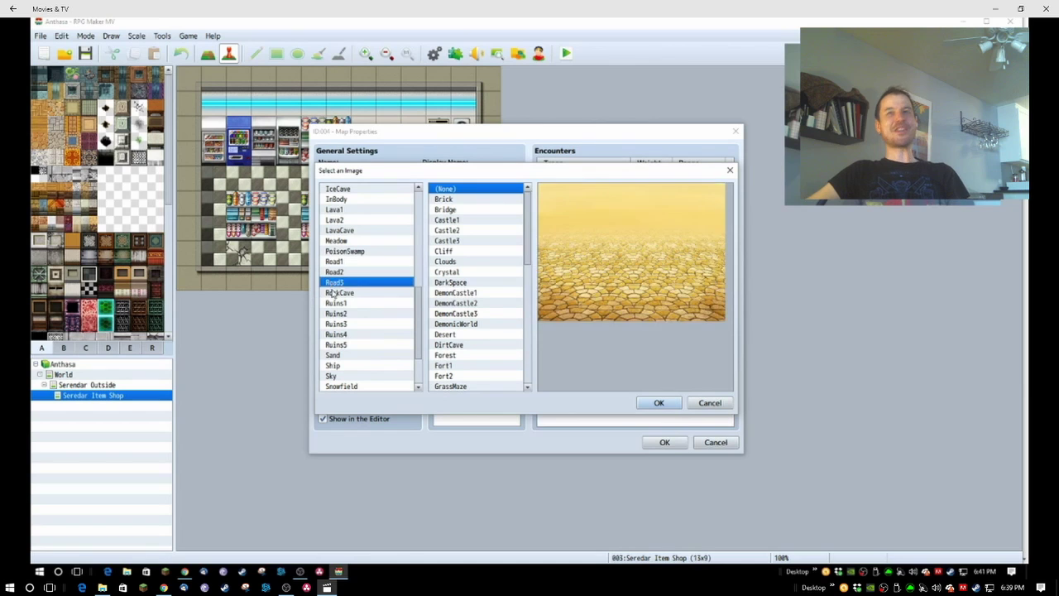
pyautogui.click(347, 292)
pyautogui.click(343, 304)
pyautogui.click(339, 314)
pyautogui.click(335, 324)
pyautogui.scroll(-1, 335, 334)
pyautogui.click(340, 355)
pyautogui.scroll(-5, 348, 355)
pyautogui.click(361, 356)
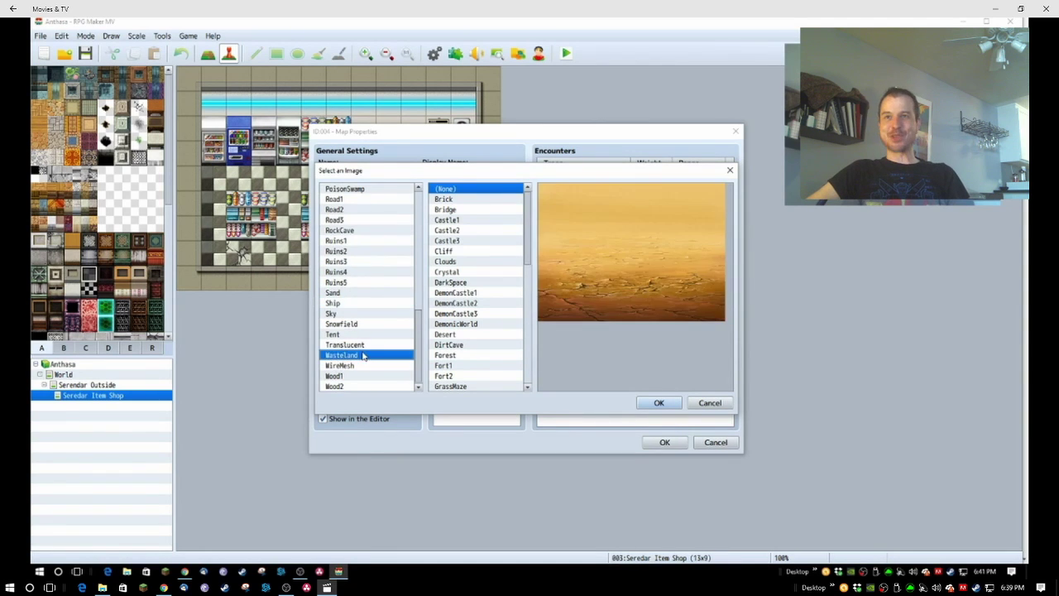
pyautogui.click(365, 367)
pyautogui.click(363, 386)
pyautogui.click(361, 377)
pyautogui.scroll(8, 345, 280)
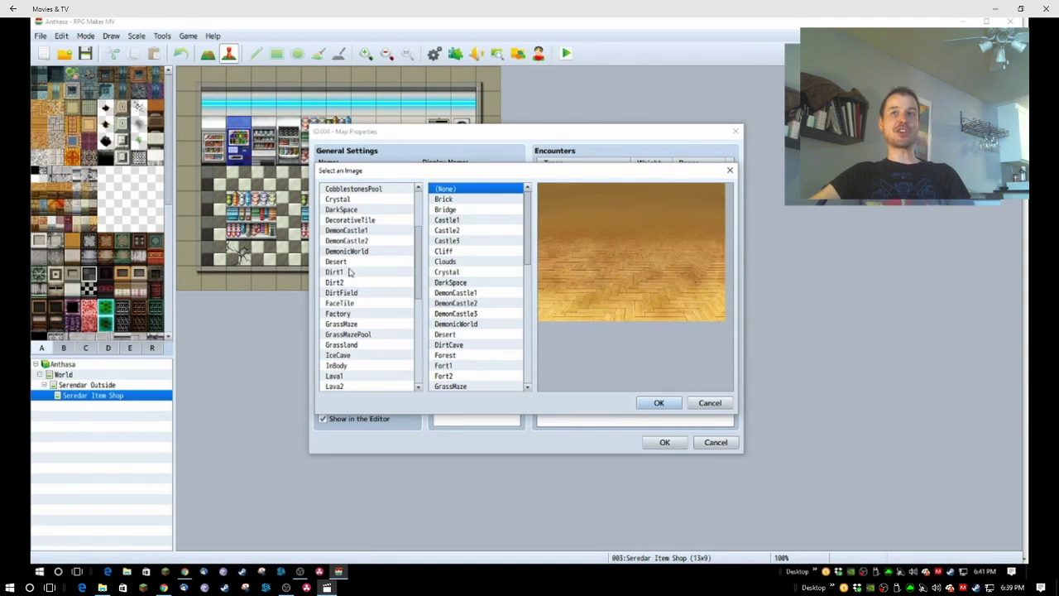
pyautogui.click(350, 282)
pyautogui.click(351, 294)
# - Preview the available wall battleback images over the DirtField floor, from Brick through Wasteland and back to (None)
pyautogui.click(446, 198)
pyautogui.scroll(-4, 476, 268)
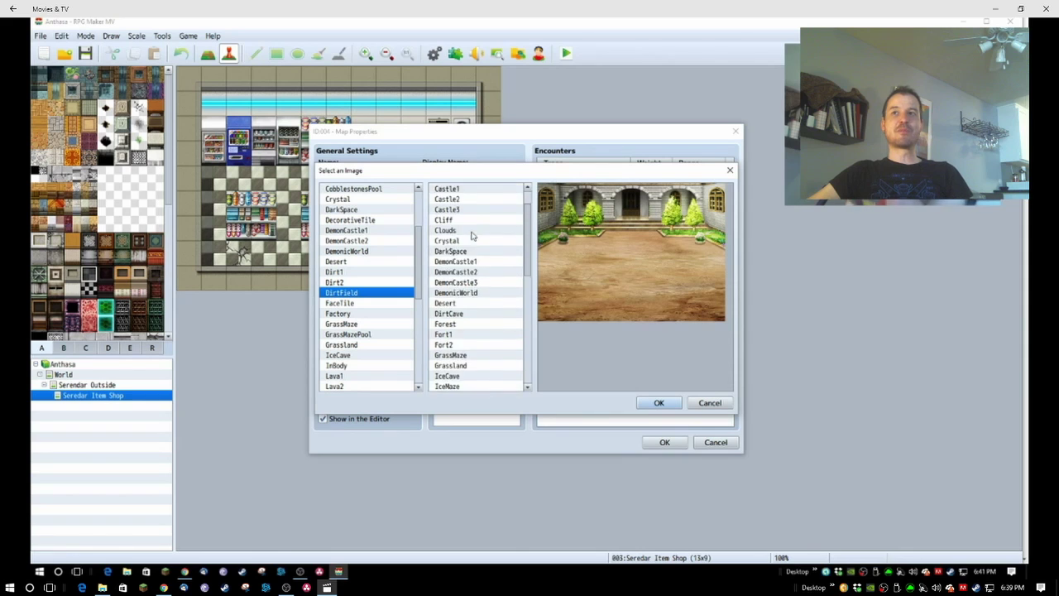
pyautogui.scroll(-1, 475, 273)
pyautogui.click(473, 325)
pyautogui.click(473, 313)
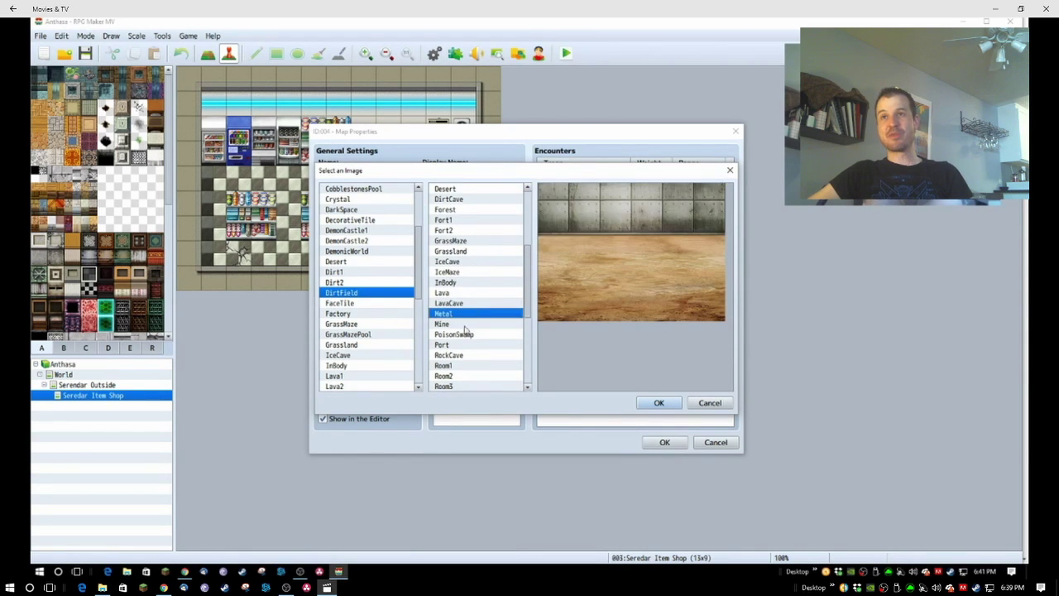
pyautogui.click(473, 345)
pyautogui.click(479, 357)
pyautogui.scroll(-6, 480, 359)
pyautogui.click(474, 387)
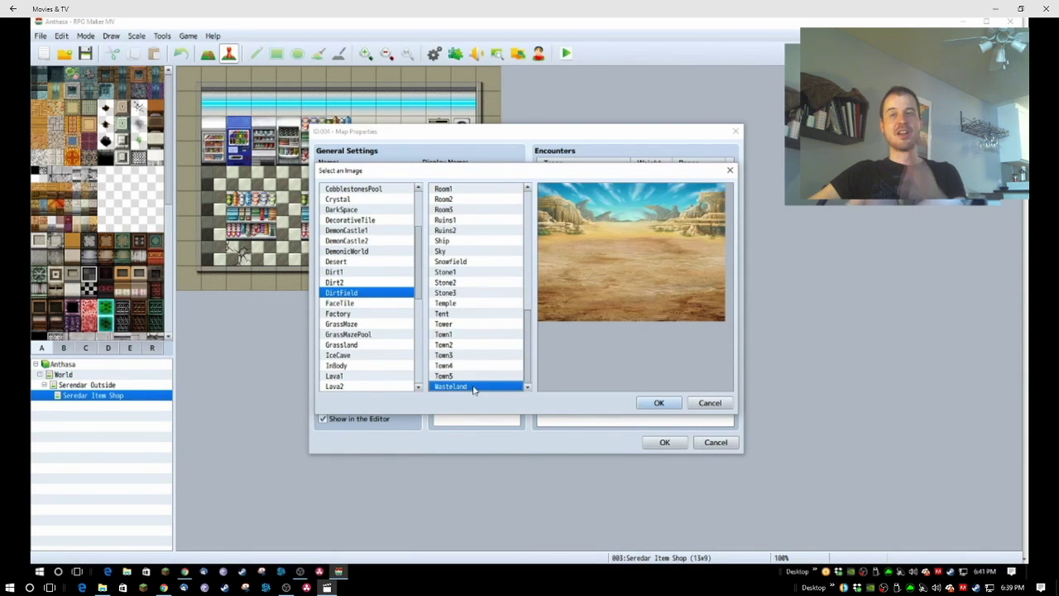
pyautogui.press('Up')
pyautogui.press('Up')
pyautogui.press('Up')
pyautogui.press('Up')
pyautogui.press('Up')
pyautogui.press('Up')
pyautogui.press('Up')
pyautogui.press('Up')
pyautogui.press('Up')
pyautogui.press('Up')
pyautogui.press('Up')
pyautogui.press('Up')
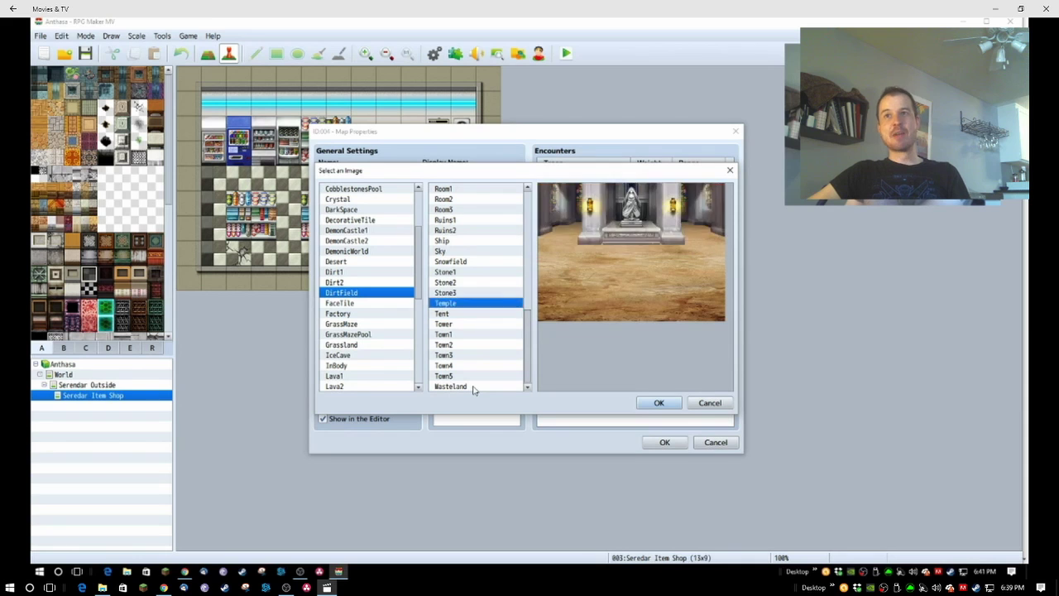
pyautogui.press('Up')
pyautogui.press('Up')
pyautogui.press('Up')
pyautogui.press('Down')
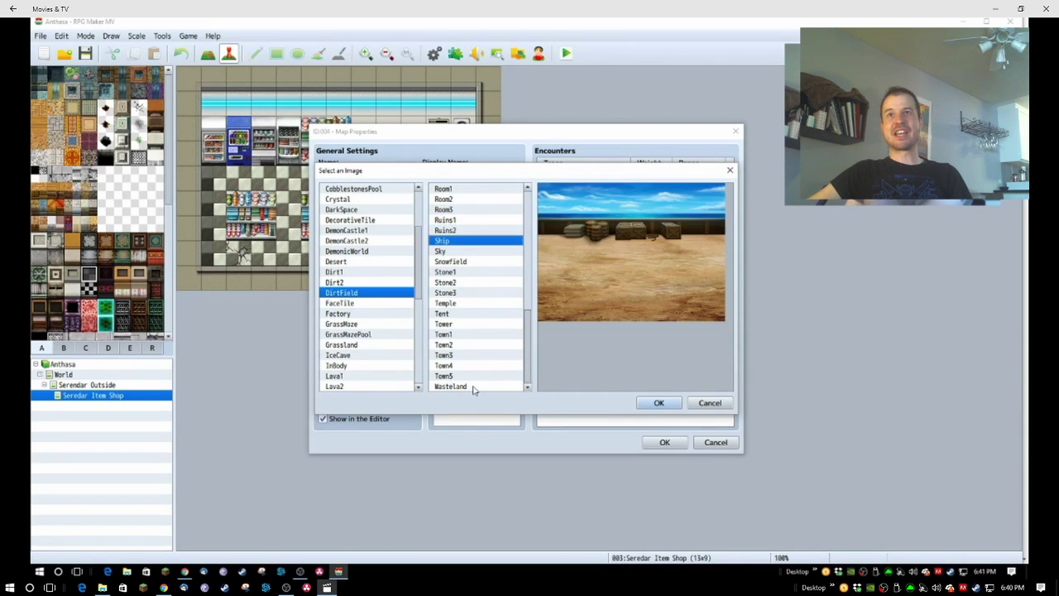
pyautogui.press('Up')
pyautogui.press('Up')
pyautogui.press('Up')
pyautogui.press('Up')
pyautogui.press('Up')
pyautogui.press('Up')
pyautogui.press('Up')
pyautogui.press('Up')
pyautogui.press('Up')
pyautogui.press('Up')
pyautogui.press('Up')
pyautogui.press('Up')
pyautogui.press('Up')
pyautogui.press('Up')
pyautogui.press('Up')
pyautogui.press('Up')
pyautogui.press('Up')
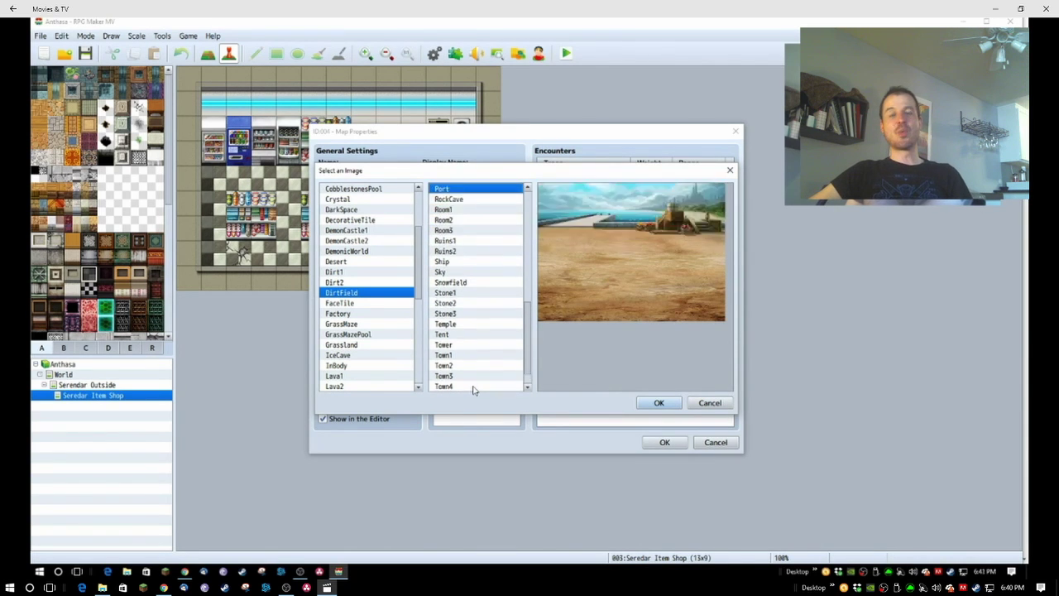
pyautogui.press('Up')
pyautogui.press('Up')
pyautogui.press('Up')
pyautogui.press('Up')
pyautogui.press('Up')
pyautogui.press('Up')
pyautogui.press('Up')
pyautogui.press('Up')
pyautogui.press('Up')
pyautogui.press('Up')
pyautogui.press('Up')
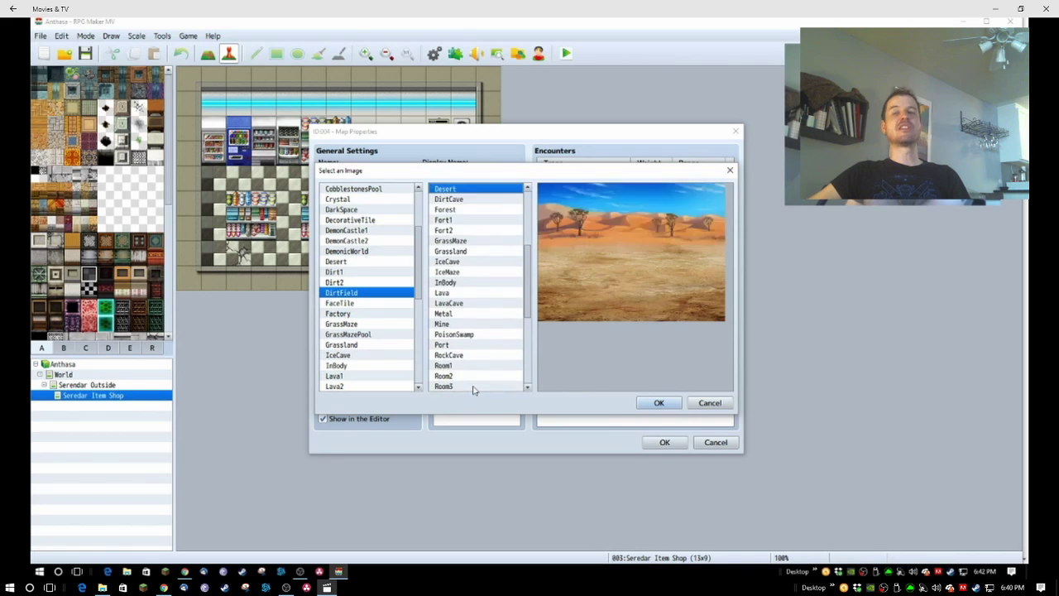
pyautogui.press('Up')
pyautogui.press('Up')
pyautogui.press('Up')
pyautogui.press('Up')
pyautogui.press('Up')
pyautogui.press('Up')
pyautogui.press('Up')
pyautogui.press('Up')
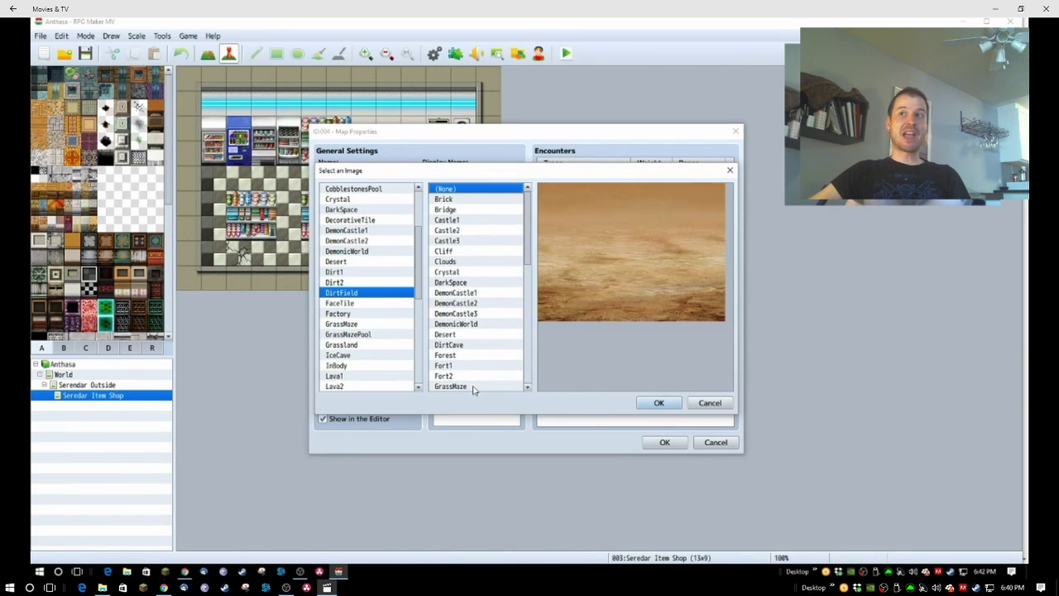
# - Choose Ruins2 as the wall image to pair with DirtField and accept the battleback
pyautogui.press('Down')
pyautogui.press('Down')
pyautogui.press('Down')
pyautogui.press('Down')
pyautogui.press('Down')
pyautogui.press('Down')
pyautogui.press('Down')
pyautogui.press('Down')
pyautogui.press('Down')
pyautogui.press('Down')
pyautogui.press('Down')
pyautogui.press('Down')
pyautogui.press('Down')
pyautogui.press('Down')
pyautogui.press('Down')
pyautogui.press('Down')
pyautogui.press('Down')
pyautogui.press('Down')
pyautogui.press('Down')
pyautogui.press('Down')
pyautogui.press('Up')
pyautogui.press('Up')
pyautogui.press('Up')
pyautogui.press('Up')
pyautogui.press('Up')
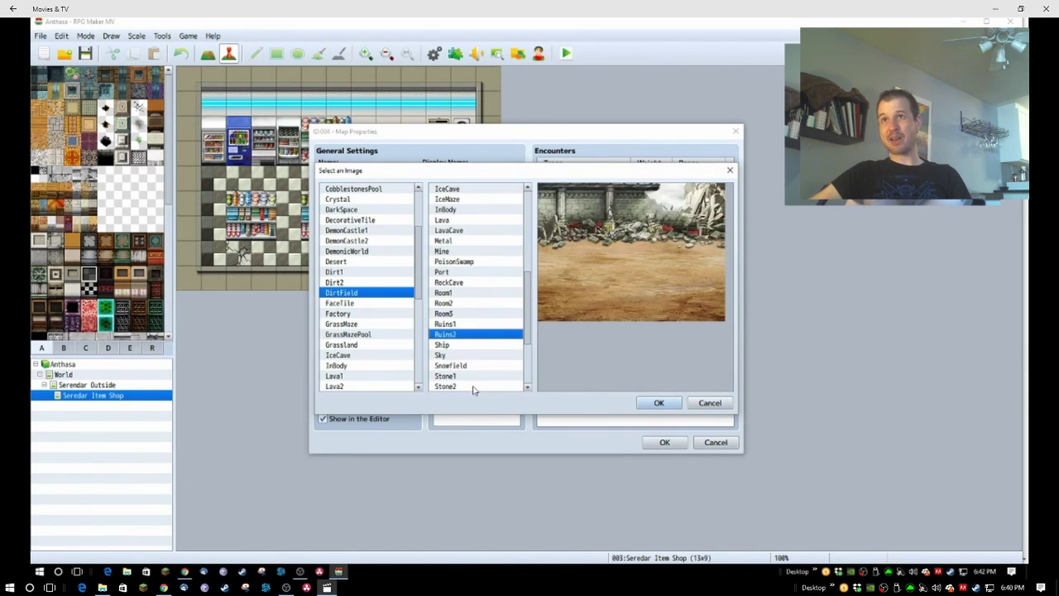
pyautogui.press('Return')
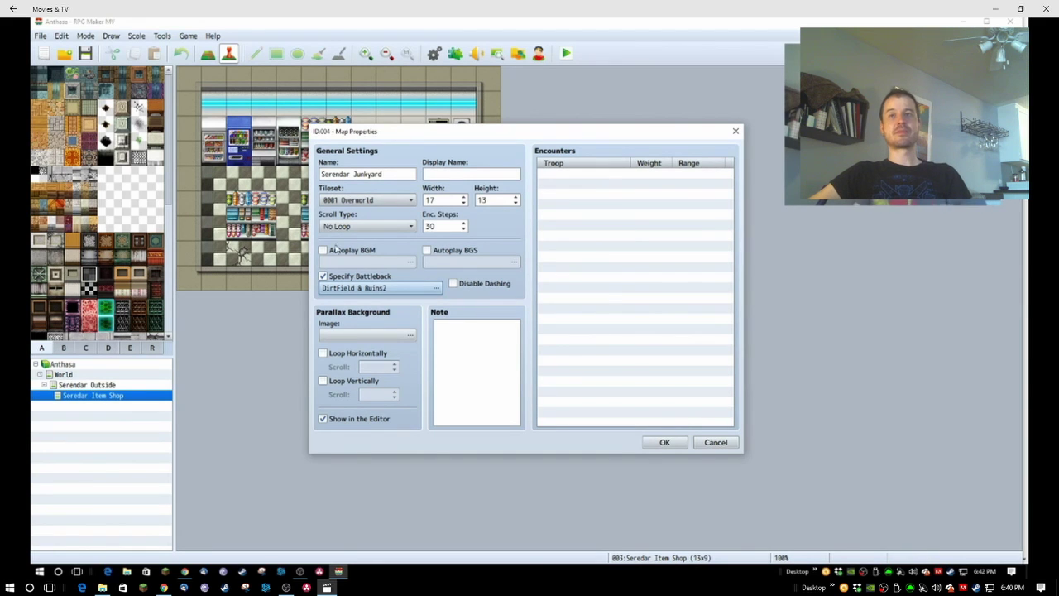
# - Create the Serendar Junkyard map at 100 wide by 125 high and move it directly under World
pyautogui.doubleClick(436, 200)
pyautogui.write('100')
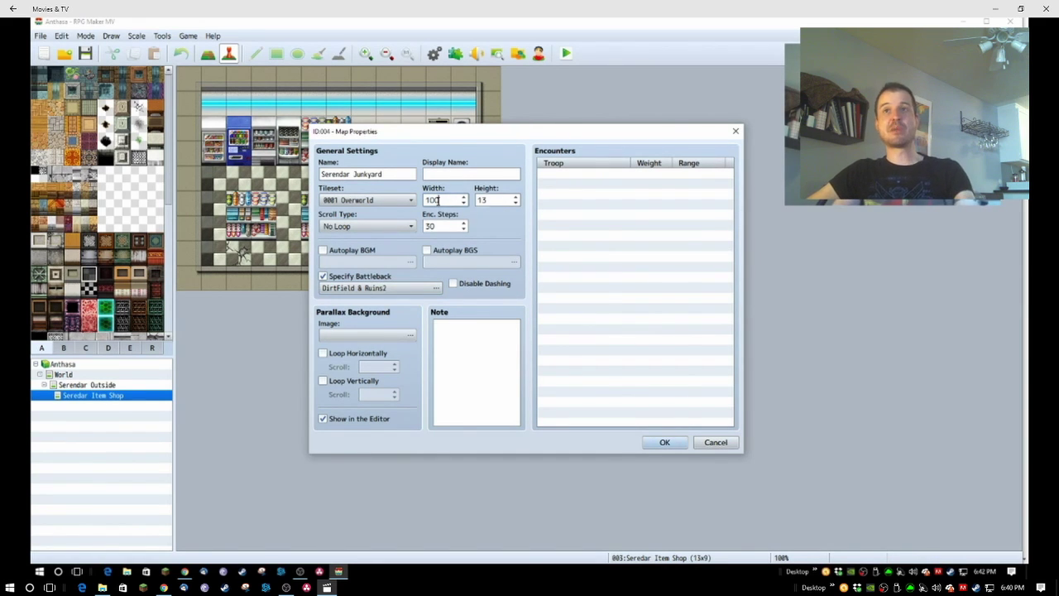
pyautogui.press('Tab')
pyautogui.write('12')
pyautogui.click(664, 441)
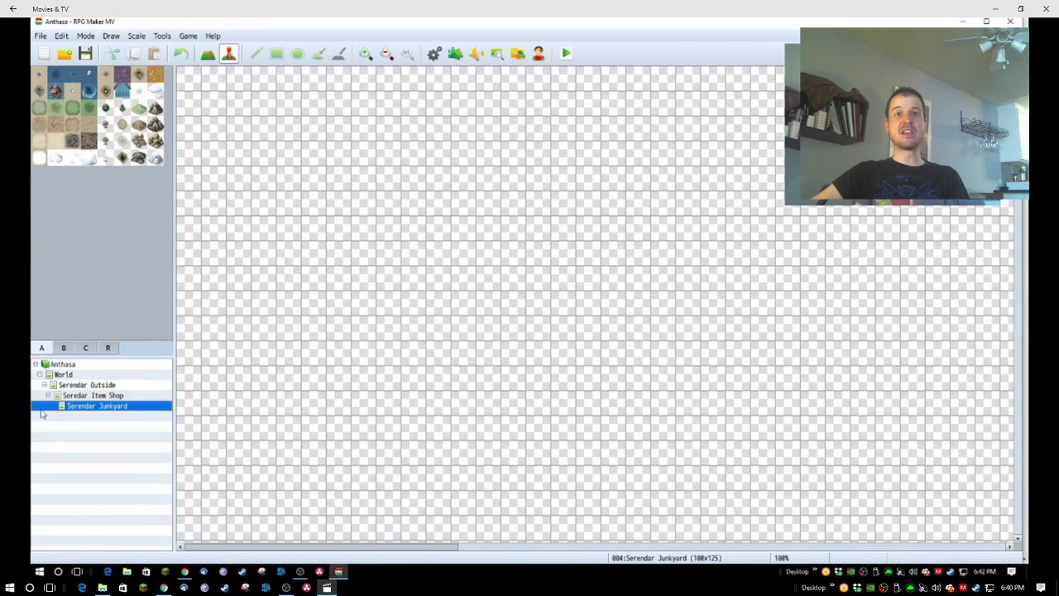
pyautogui.moveTo(45, 384); pyautogui.dragTo(47, 384)
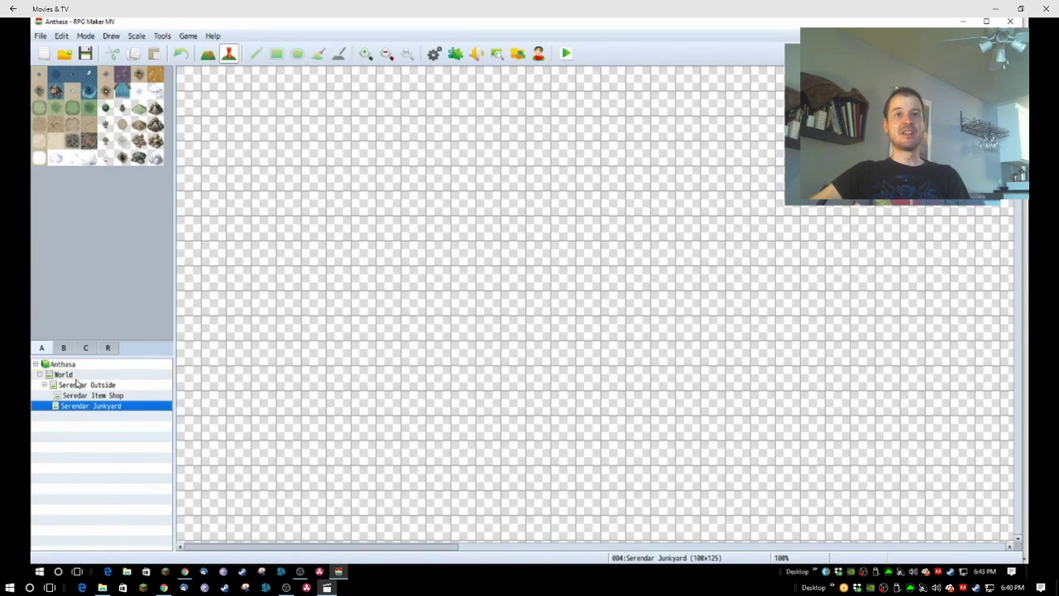
# - Change the Serendar Junkyard map's tileset to 0005 SF Outside
pyautogui.rightClick(94, 406)
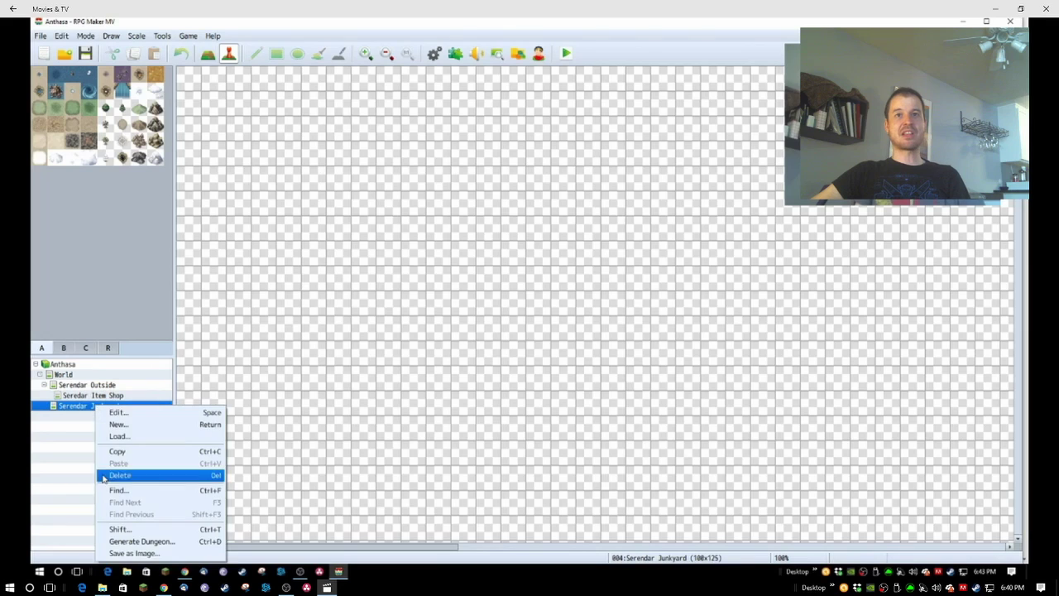
pyautogui.click(142, 412)
pyautogui.click(383, 201)
pyautogui.click(378, 272)
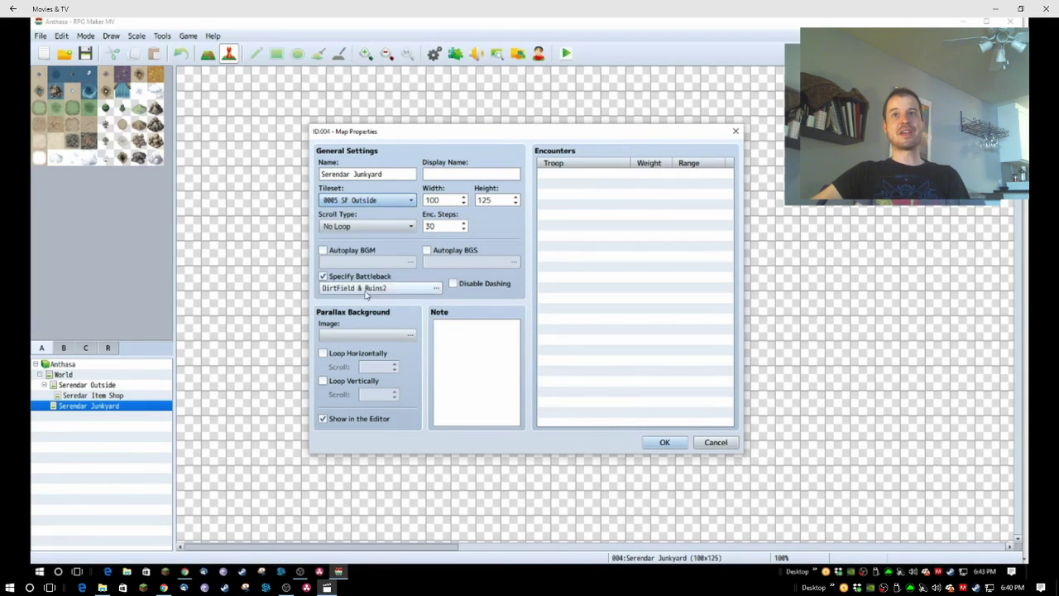
pyautogui.click(372, 201)
pyautogui.click(372, 202)
pyautogui.click(669, 444)
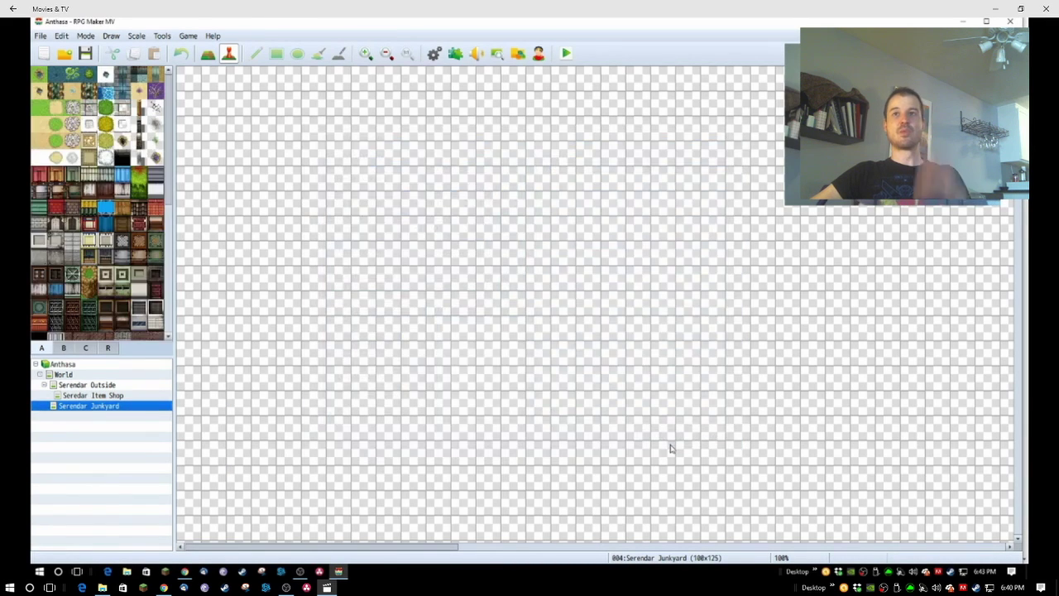
# - Generate a Rooms-type dungeon on the Serendar Junkyard map with blue panelled walls and the framed beige floor tile
pyautogui.rightClick(91, 404)
pyautogui.click(134, 540)
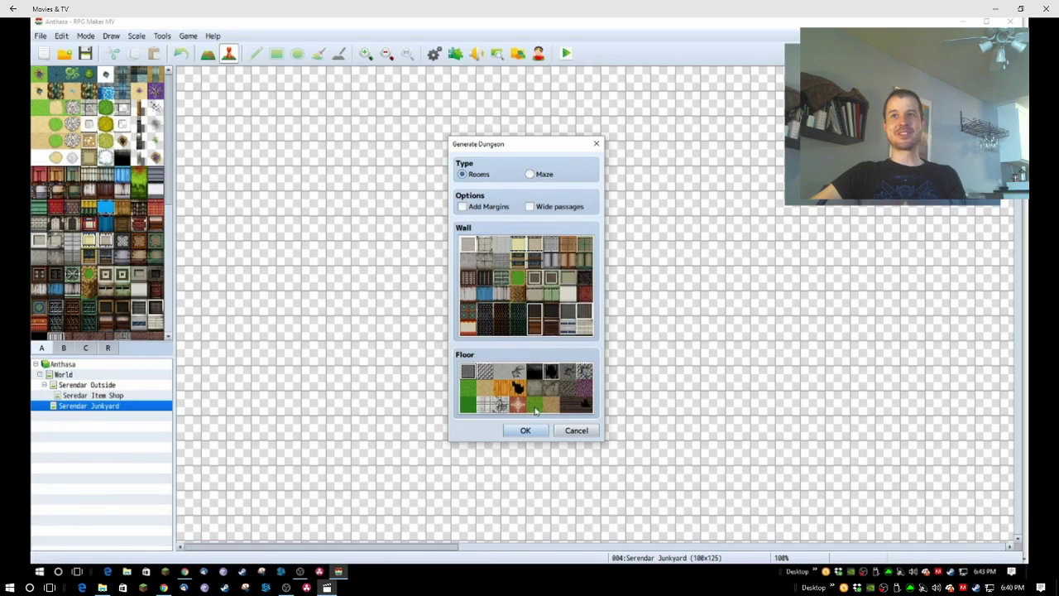
pyautogui.click(553, 405)
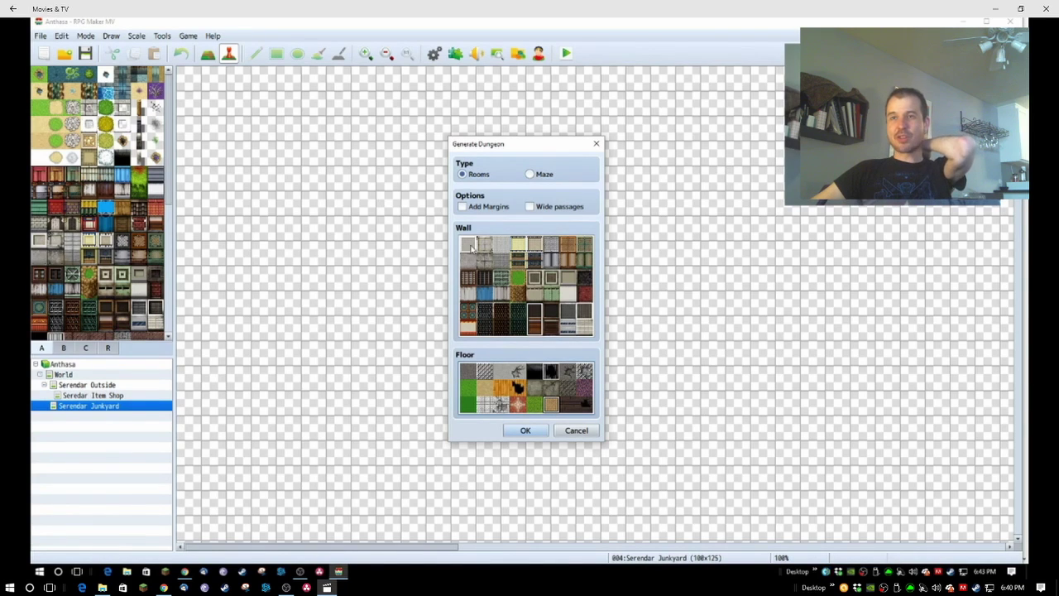
pyautogui.click(486, 247)
pyautogui.click(502, 246)
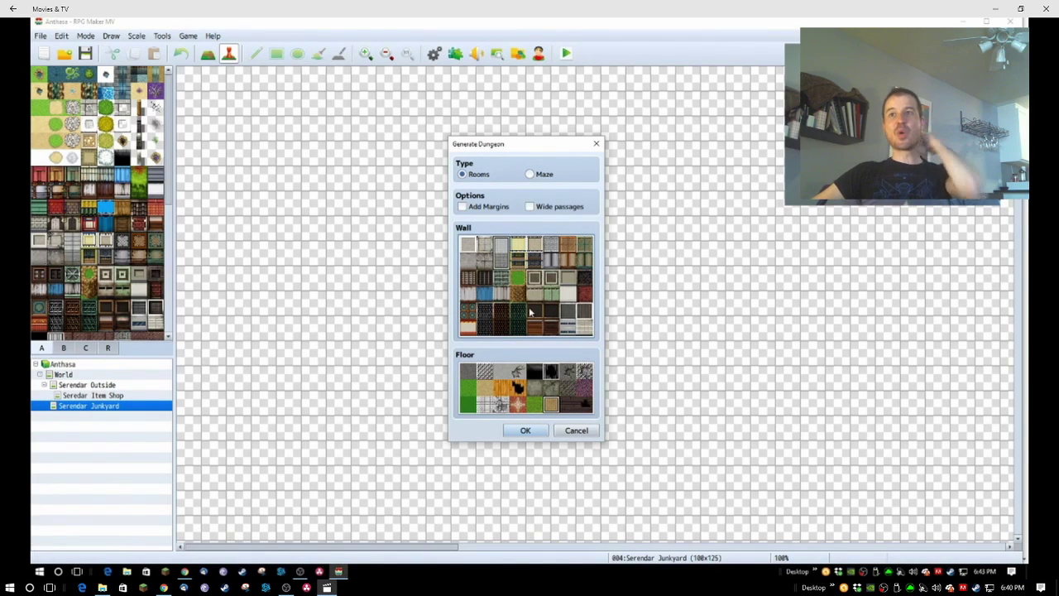
pyautogui.click(522, 431)
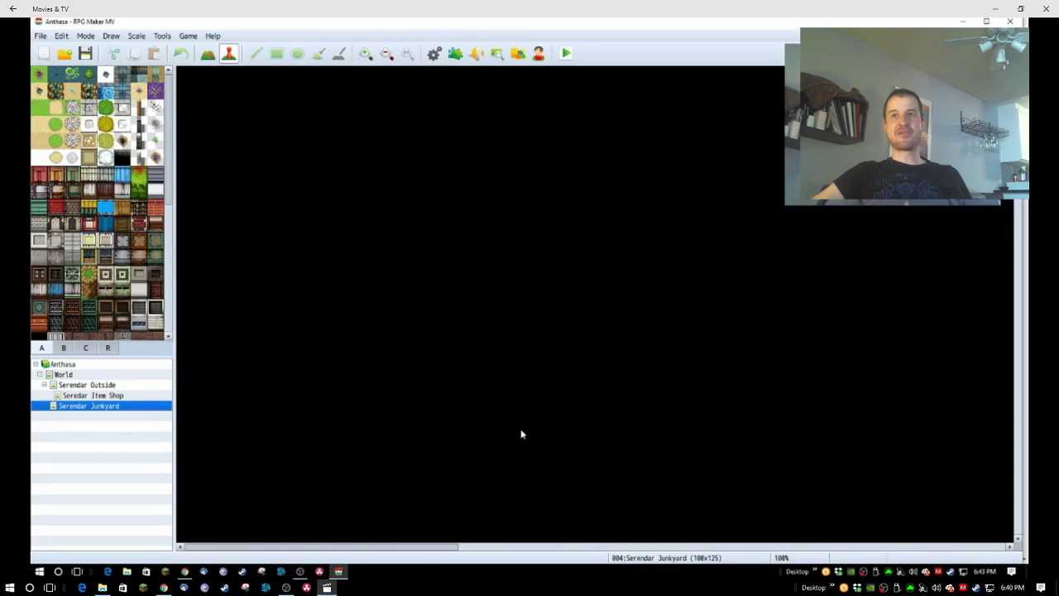
pyautogui.scroll(-10, 522, 414)
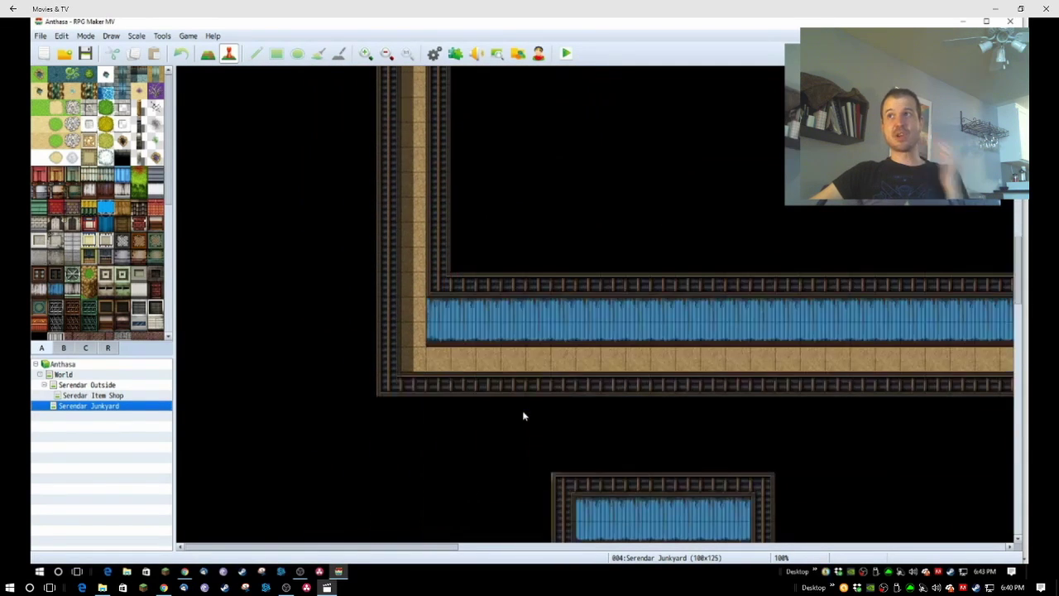
pyautogui.click(386, 53)
pyautogui.click(386, 53)
pyautogui.click(386, 54)
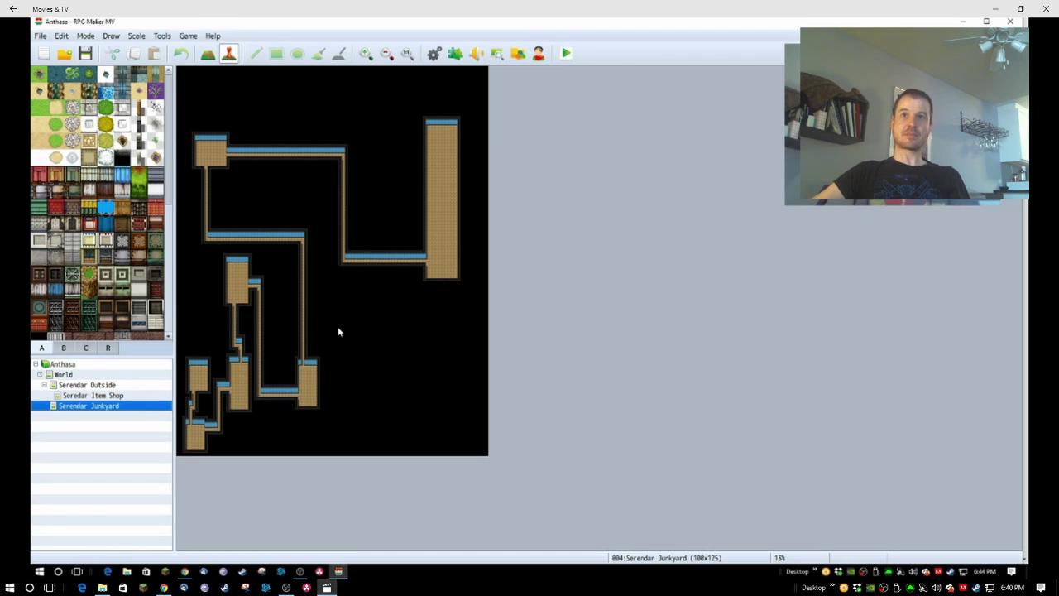
# - Preview the parallax background images for the Serendar Junkyard map and select DarkSpace2
pyautogui.rightClick(77, 403)
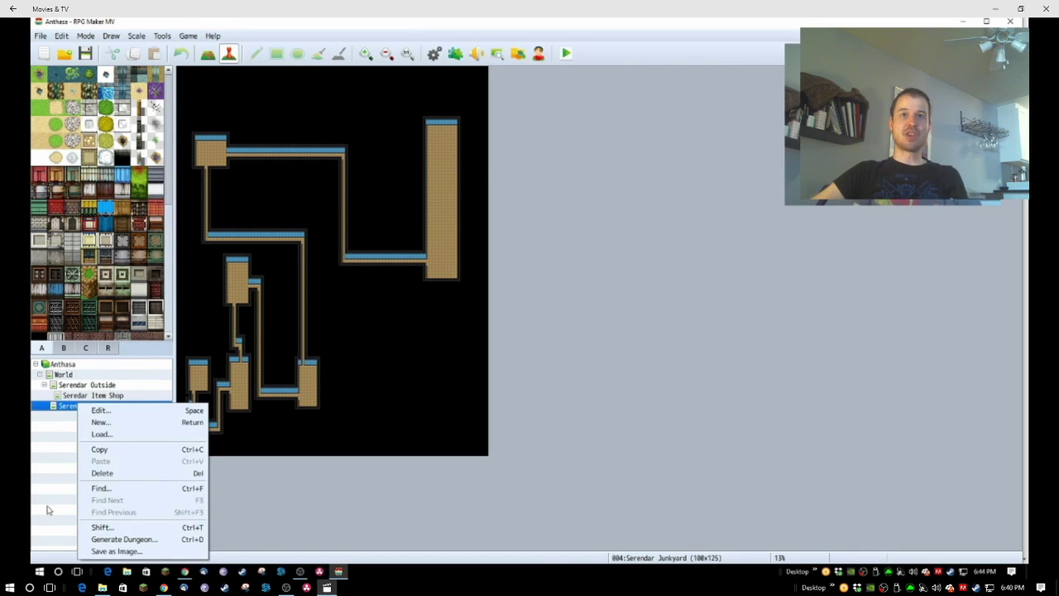
pyautogui.click(105, 412)
pyautogui.click(336, 338)
pyautogui.press('Down')
pyautogui.press('Down')
pyautogui.press('Down')
pyautogui.press('Down')
pyautogui.press('Down')
pyautogui.press('Down')
pyautogui.press('Down')
pyautogui.press('Down')
pyautogui.press('Down')
pyautogui.press('Down')
pyautogui.press('Down')
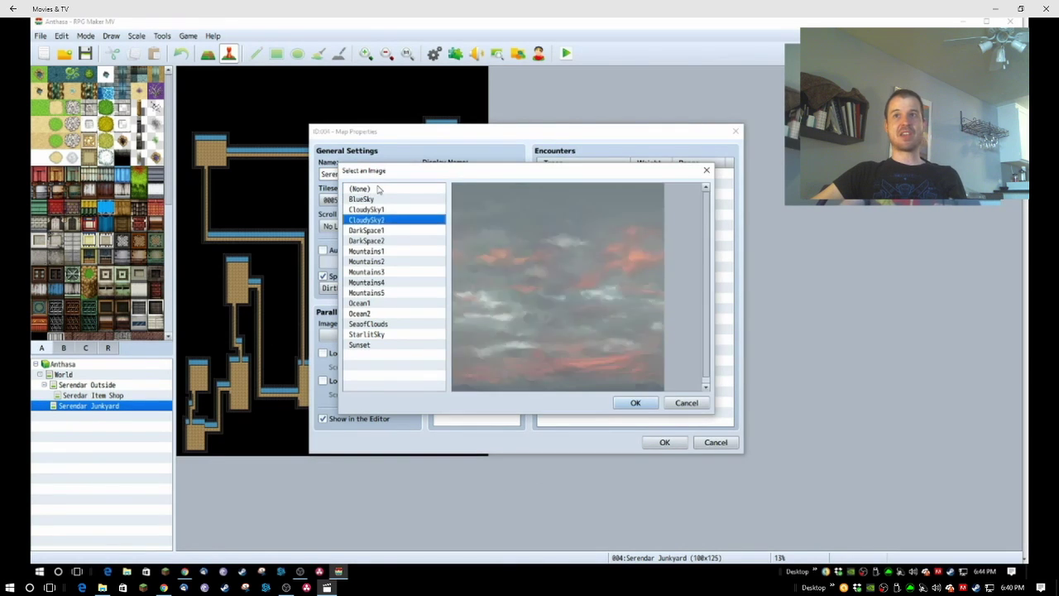
pyautogui.press('Down')
pyautogui.press('Down')
pyautogui.press('Down')
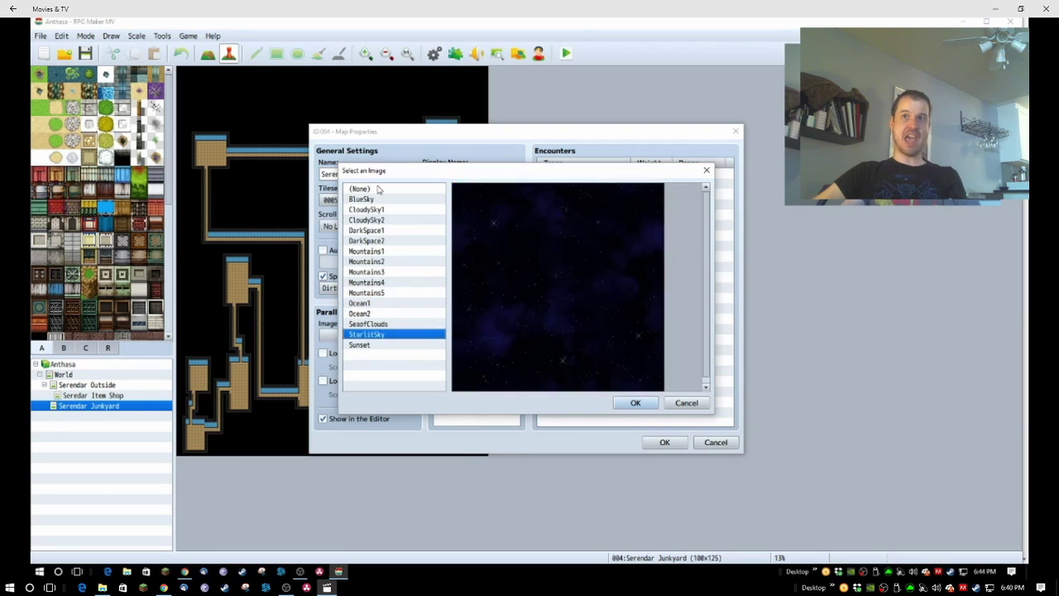
pyautogui.press('Up')
pyautogui.press('Up')
pyautogui.press('Up')
pyautogui.press('Up')
pyautogui.press('Up')
pyautogui.press('Up')
pyautogui.press('Up')
pyautogui.press('Up')
pyautogui.press('Up')
pyautogui.click(634, 402)
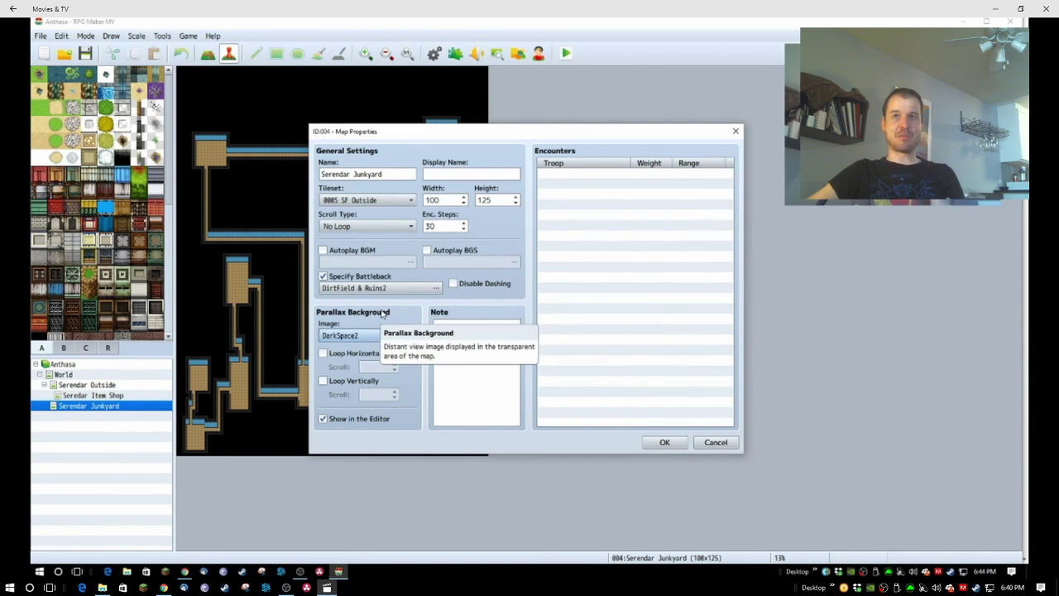
# - Resize the Serendar Junkyard map to 80 wide by 90 high and apply the map properties
pyautogui.doubleClick(445, 200)
pyautogui.write('80')
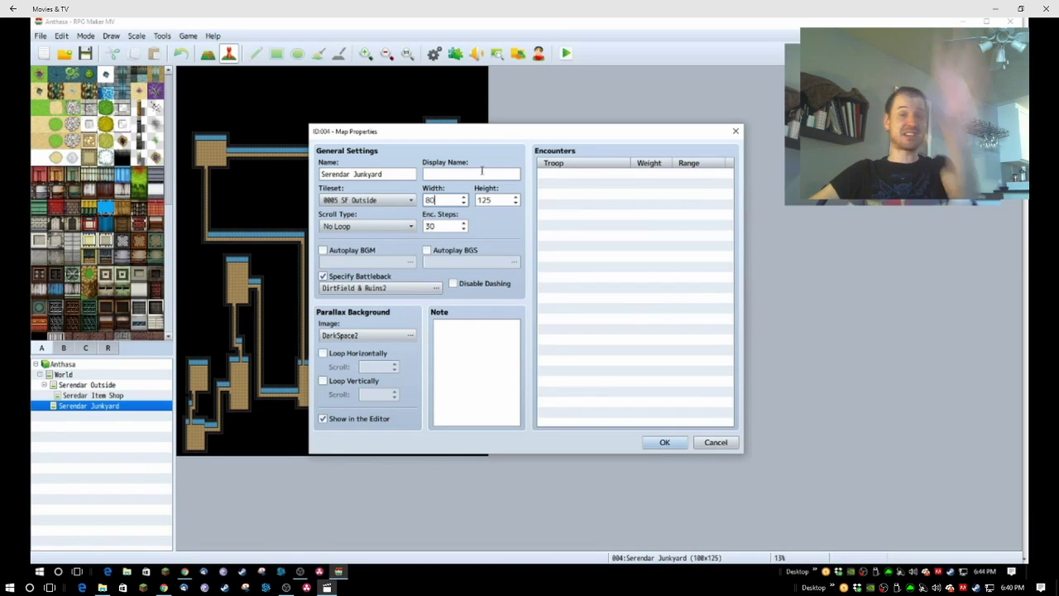
pyautogui.press('Tab')
pyautogui.write('90')
pyautogui.click(664, 442)
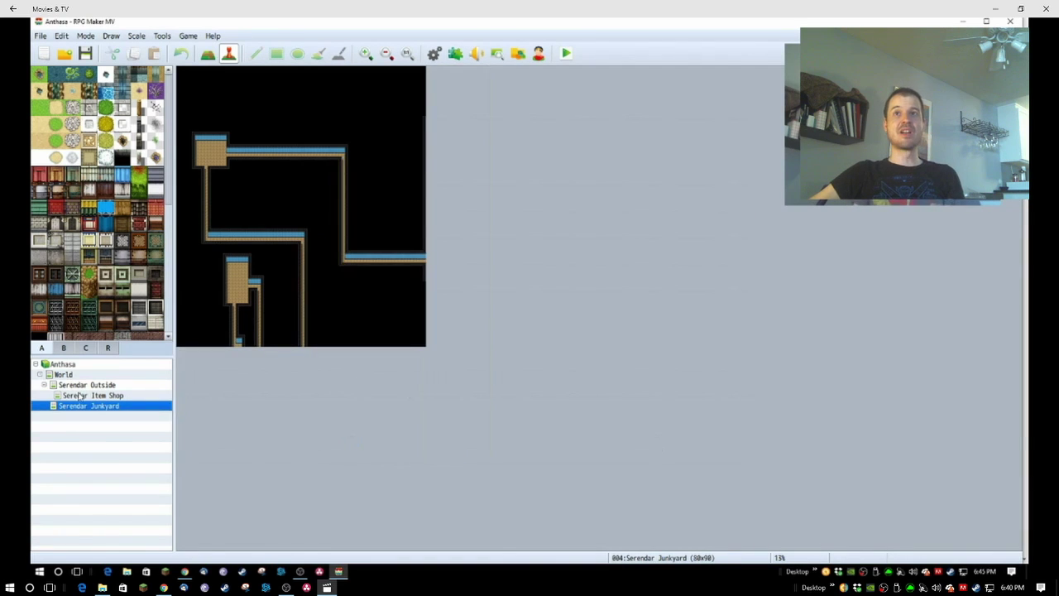
# - Regenerate the Rooms dungeon on the resized Serendar Junkyard map with the same blue walls and beige floor
pyautogui.rightClick(80, 405)
pyautogui.click(124, 545)
pyautogui.click(525, 432)
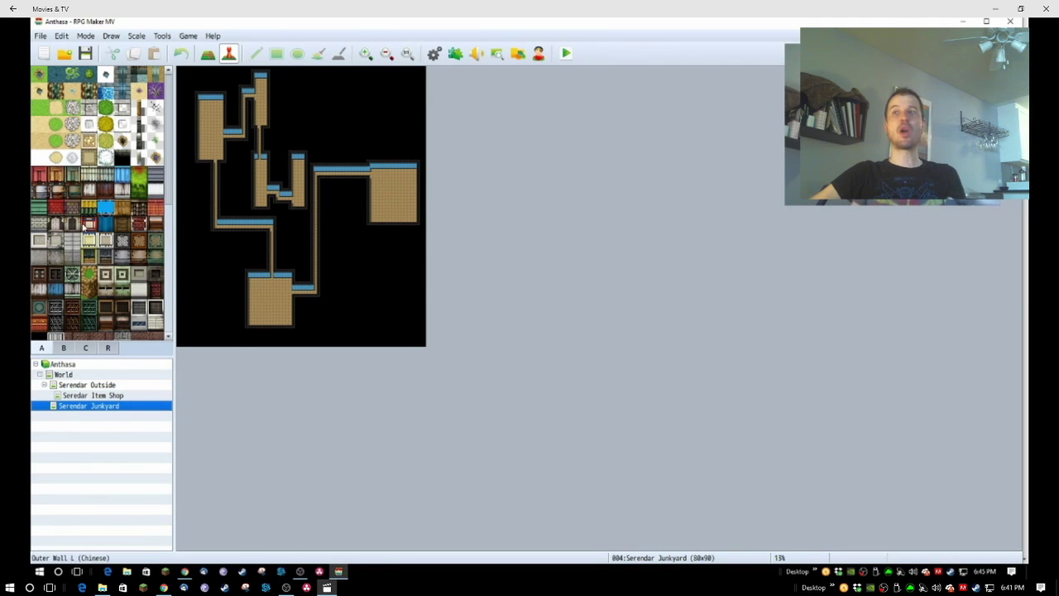
pyautogui.scroll(-5, 84, 226)
pyautogui.scroll(5, 84, 225)
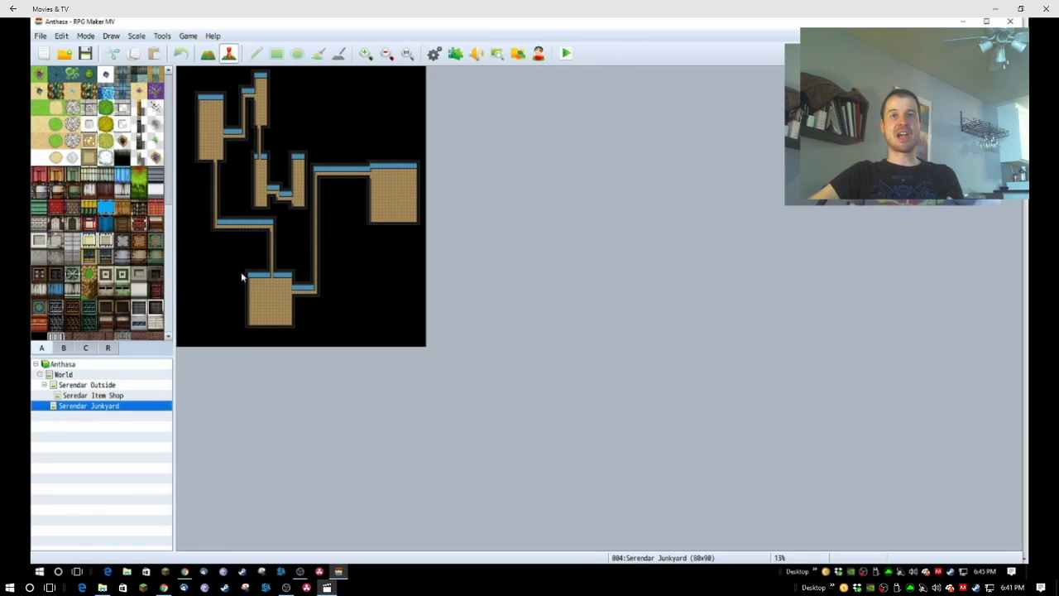
# - Regenerate the Serendar Junkyard dungeon with reddish-brown walls around the beige floor
pyautogui.rightClick(89, 407)
pyautogui.click(153, 548)
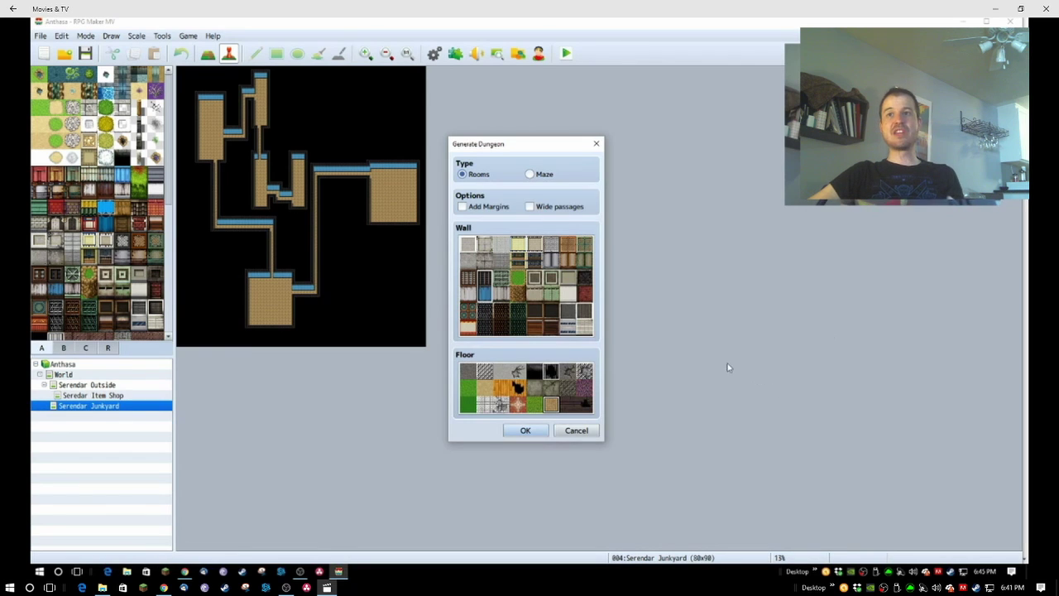
pyautogui.click(525, 431)
# - Regenerate the Serendar Junkyard dungeon with a pale-topped, dark-striped wall tile and the beige floor, and inspect the rooms up close
pyautogui.rightClick(96, 416)
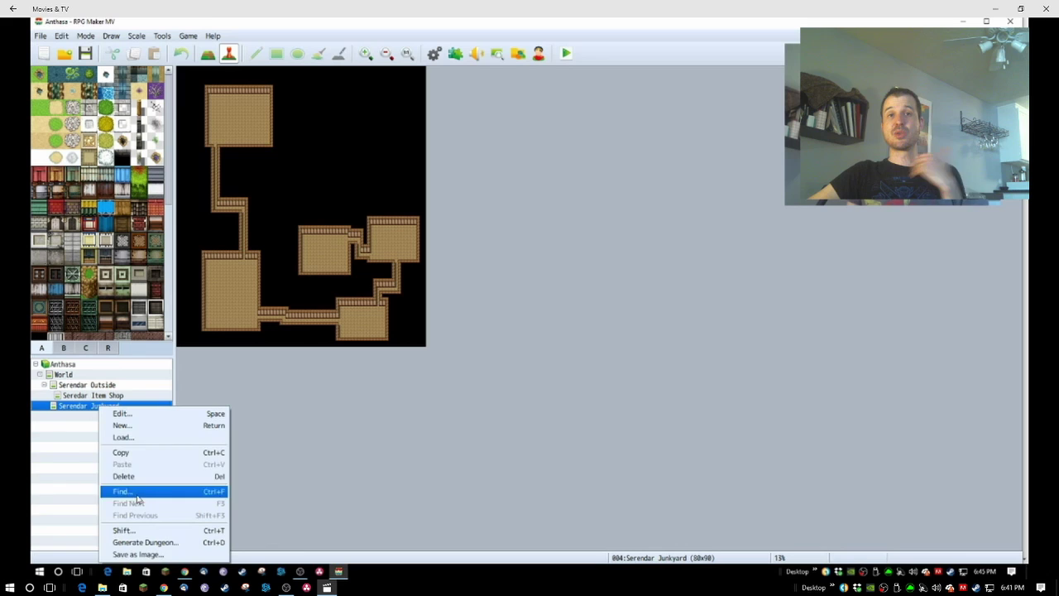
pyautogui.click(132, 541)
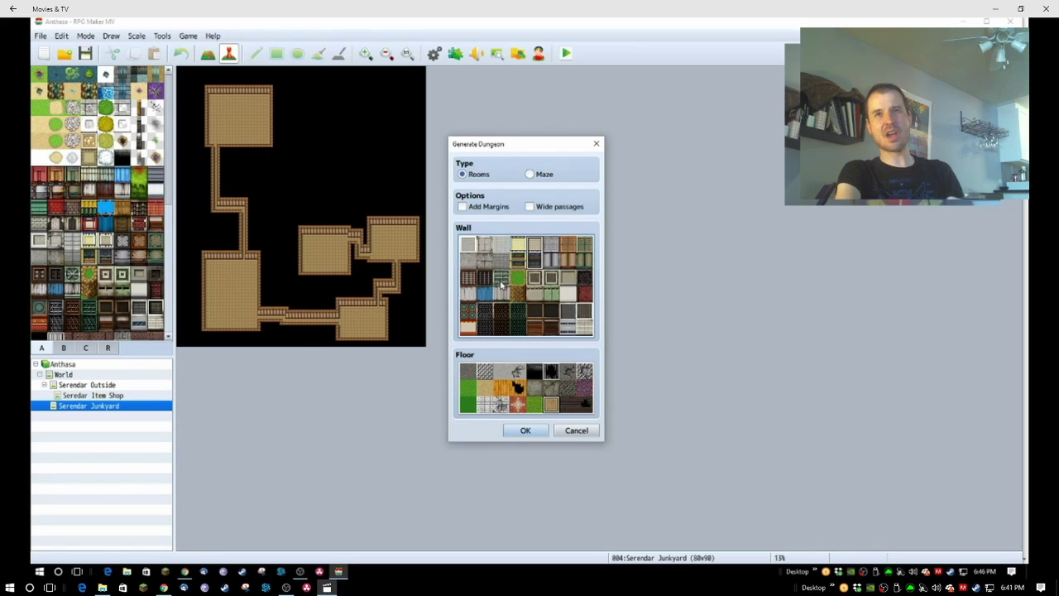
pyautogui.click(524, 430)
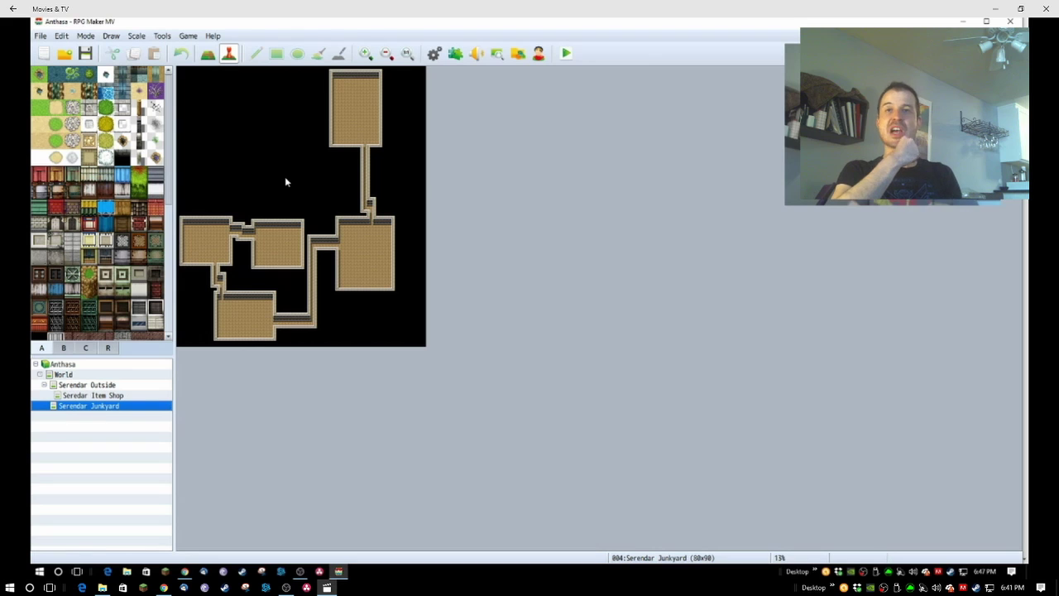
pyautogui.click(364, 54)
pyautogui.scroll(-4, 742, 388)
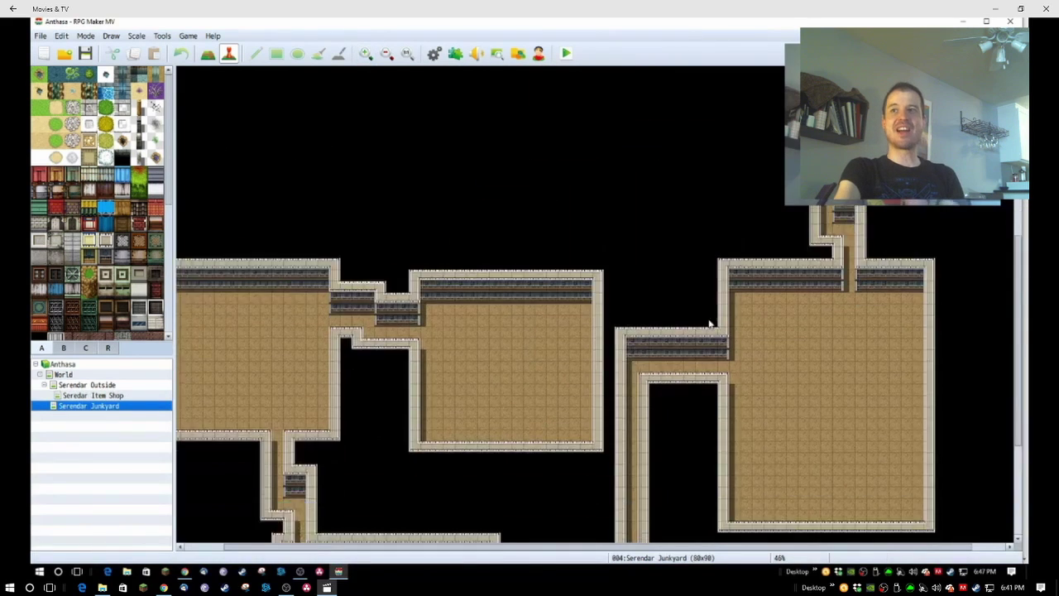
# - Examine the generated rooms at full size, the available wall and stair tiles, and the Serendar Junkyard map properties
pyautogui.scroll(2, 741, 388)
pyautogui.keyDown('ctrl'); pyautogui.scroll(3, 672, 356); pyautogui.keyUp('ctrl')
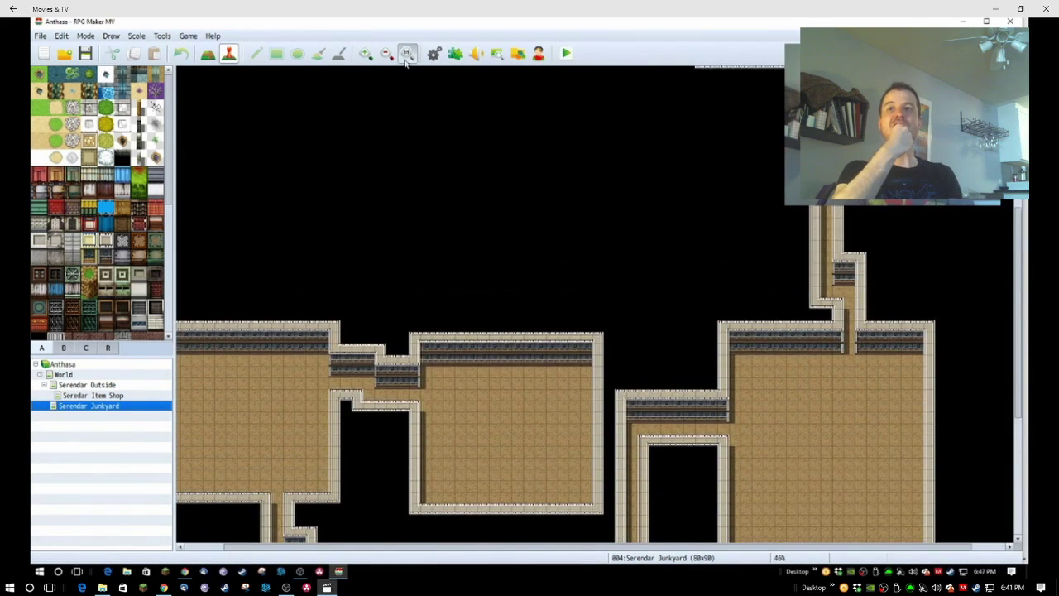
pyautogui.scroll(-10, 83, 232)
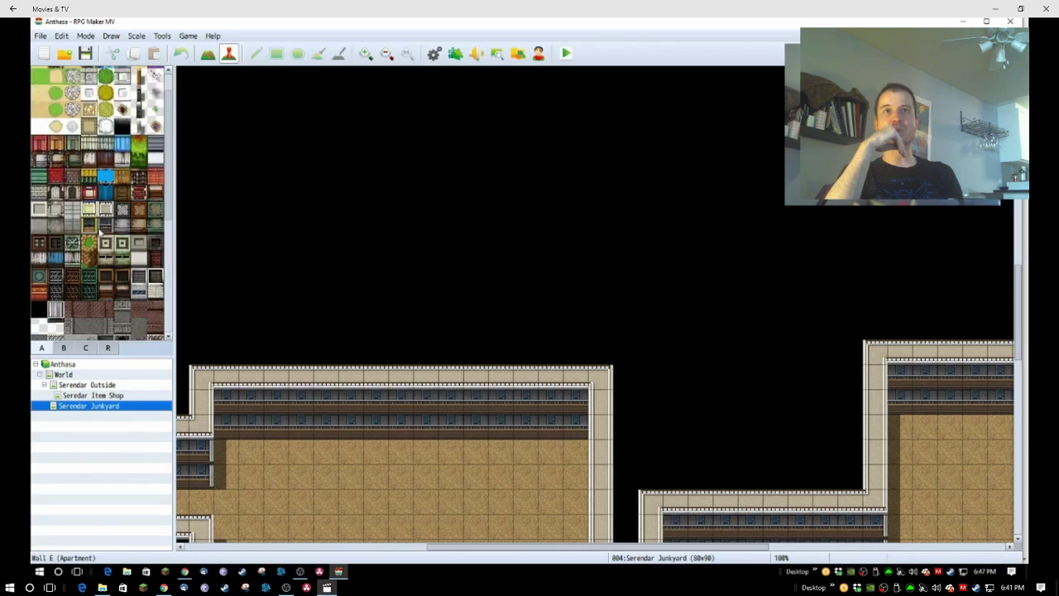
pyautogui.scroll(10, 94, 284)
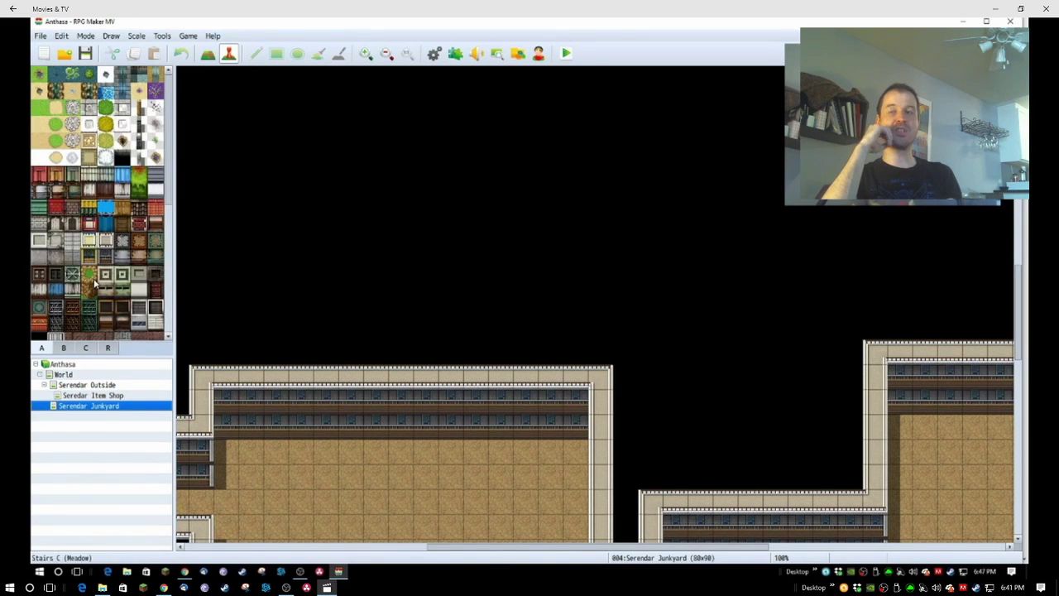
pyautogui.press('space')
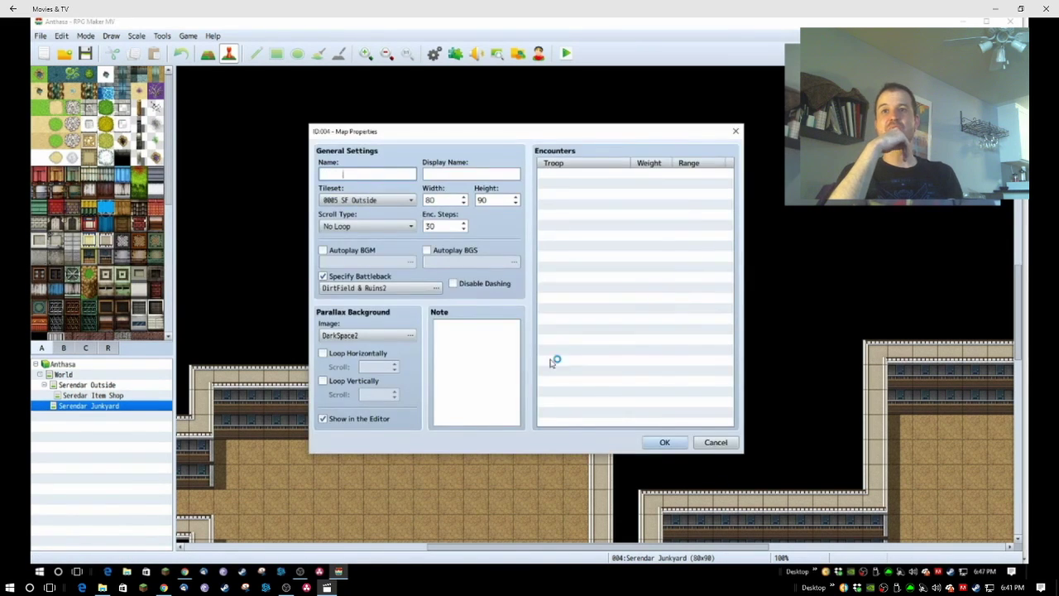
pyautogui.click(712, 444)
pyautogui.press('space')
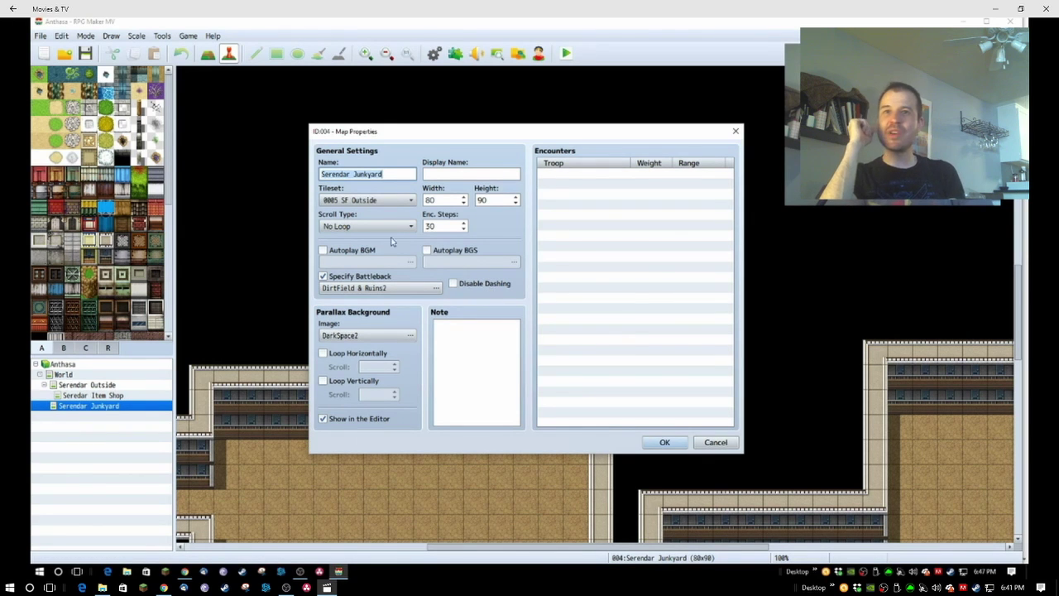
pyautogui.click(712, 443)
# - Survey the generated rooms and corridors across the map, from the lower rooms up to the large northernmost room
pyautogui.moveTo(586, 547); pyautogui.dragTo(836, 556)
pyautogui.moveTo(1018, 333); pyautogui.dragTo(1024, 374)
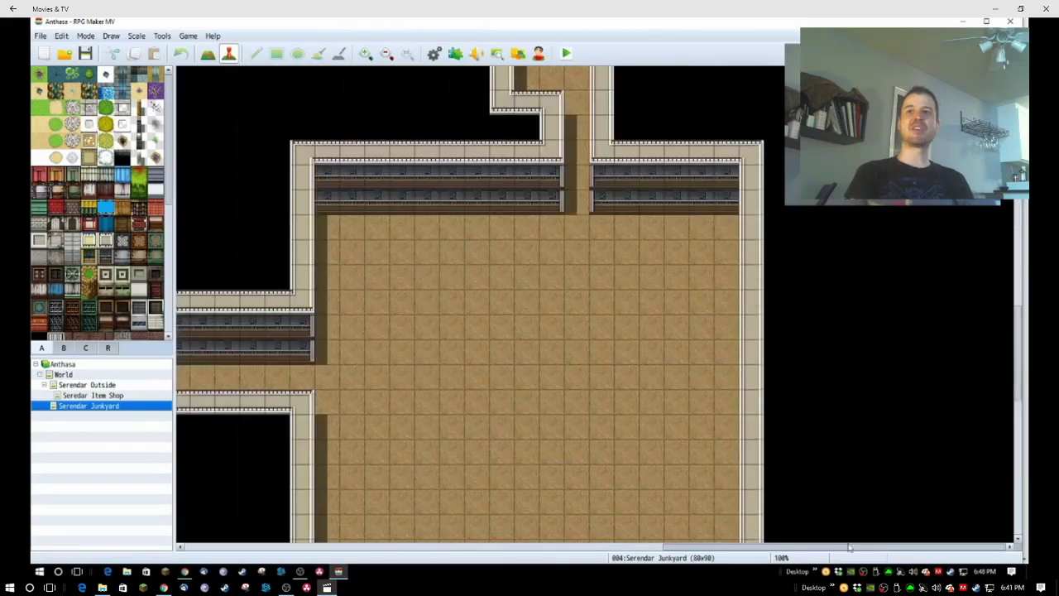
pyautogui.moveTo(776, 547); pyautogui.dragTo(291, 571)
pyautogui.moveTo(1018, 340)
pyautogui.mouseDown()
pyautogui.moveTo(1013, 552)
pyautogui.moveTo(1019, 328)
pyautogui.mouseUp()
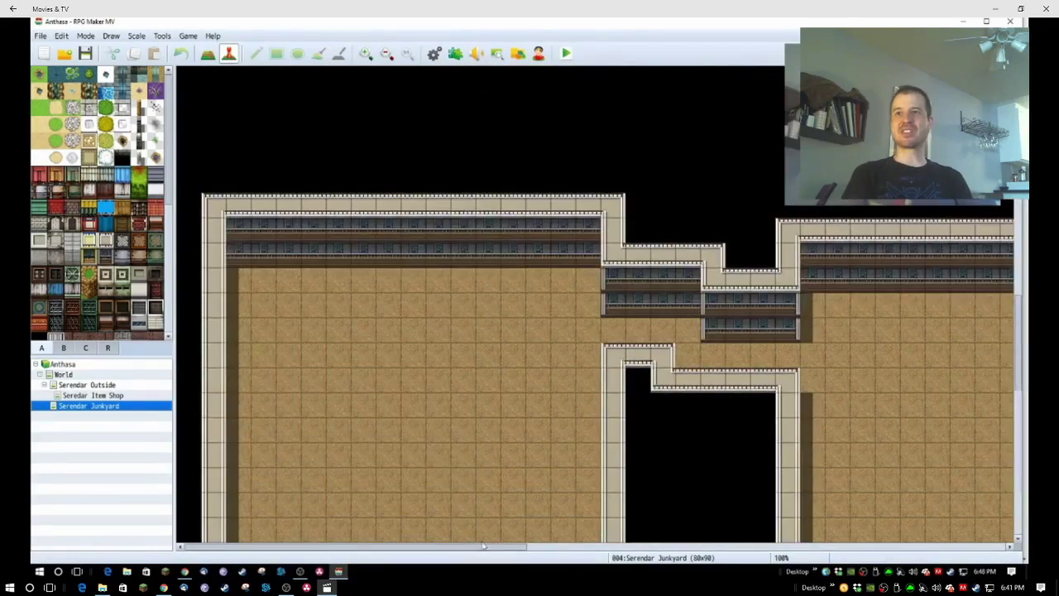
pyautogui.moveTo(493, 547); pyautogui.dragTo(953, 546)
pyautogui.moveTo(1017, 314); pyautogui.dragTo(1018, 128)
pyautogui.click(386, 53)
# - In map editing mode, try painting dark brown floor tiles in the middle of the northernmost room, and undo them
pyautogui.press('F5')
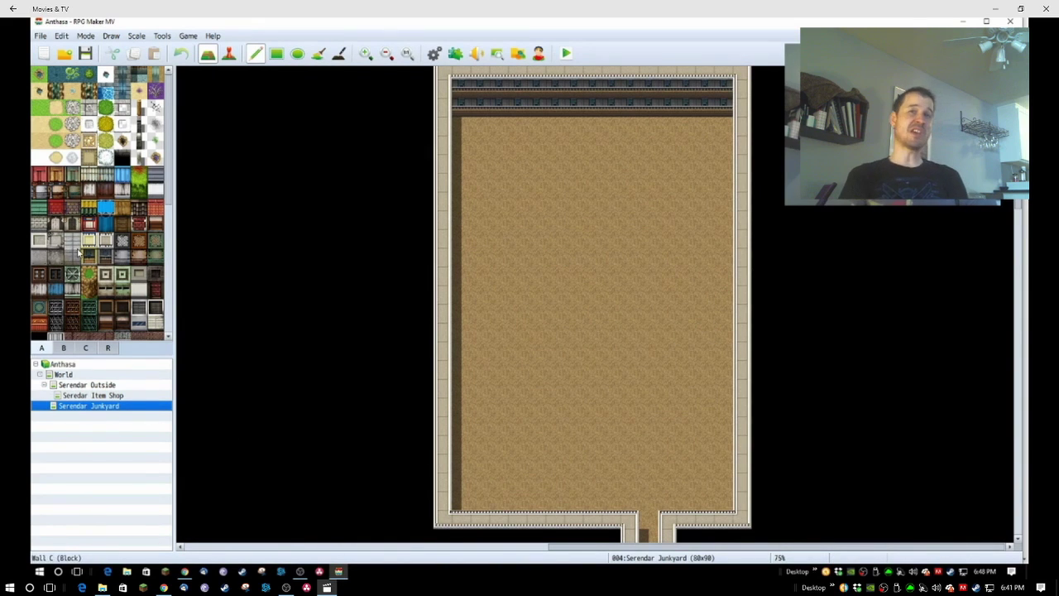
pyautogui.scroll(-5, 81, 253)
pyautogui.scroll(-3, 80, 253)
pyautogui.moveTo(569, 233); pyautogui.dragTo(596, 274)
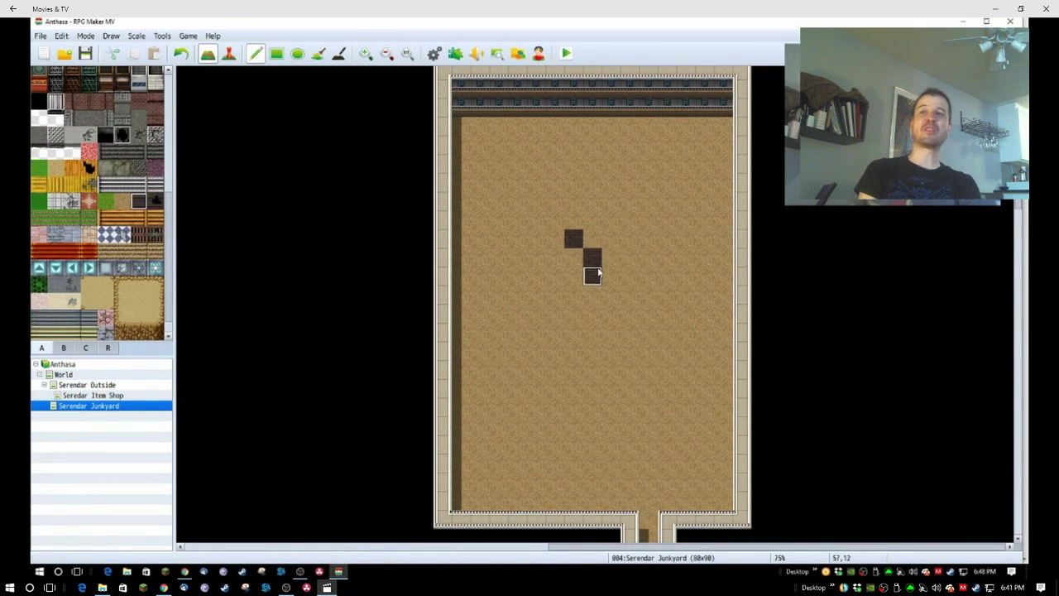
pyautogui.hotkey('ctrl', 'z')
# - Try widening the northernmost room with beige dirt floor beyond its west wall, and undo the painting
pyautogui.click(122, 200)
pyautogui.moveTo(443, 199)
pyautogui.mouseDown()
pyautogui.moveTo(439, 185)
pyautogui.moveTo(447, 352)
pyautogui.moveTo(407, 294)
pyautogui.moveTo(389, 306)
pyautogui.moveTo(395, 374)
pyautogui.mouseUp()
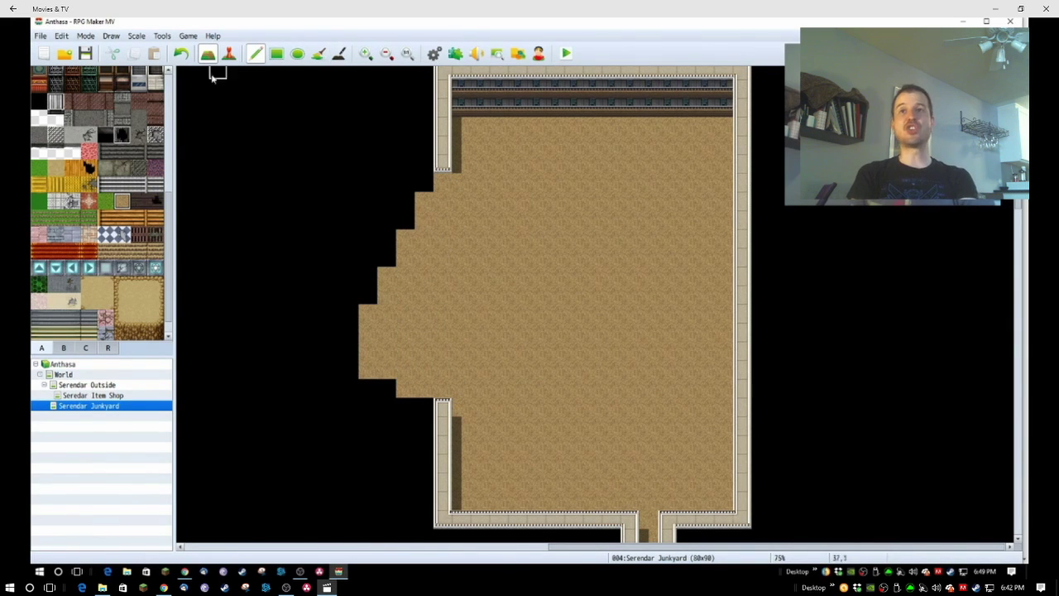
pyautogui.hotkey('ctrl', 'z')
# - Paint irregular beige dirt floor bulges through the west and east walls of the northernmost room
pyautogui.click(121, 201)
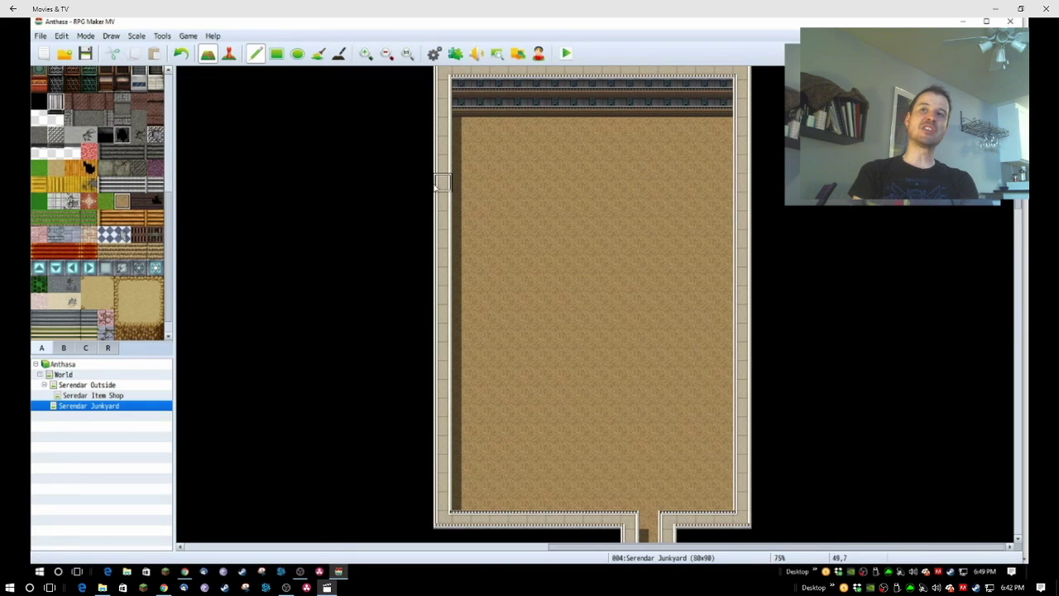
pyautogui.moveTo(440, 181)
pyautogui.mouseDown()
pyautogui.moveTo(439, 276)
pyautogui.moveTo(452, 295)
pyautogui.moveTo(405, 364)
pyautogui.moveTo(418, 310)
pyautogui.moveTo(406, 222)
pyautogui.mouseUp()
pyautogui.moveTo(742, 364); pyautogui.dragTo(744, 475)
pyautogui.scroll(-5, 664, 402)
pyautogui.scroll(6, 654, 390)
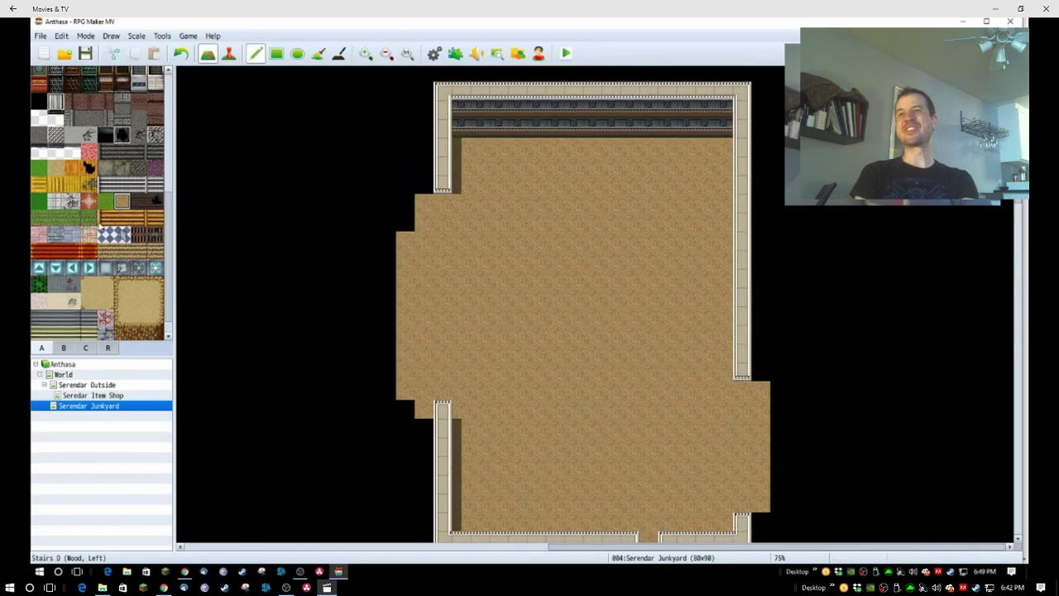
# - Rebuild the corner above the west bulge with two-tile-high dark-striped wall faces and a pale wall top
pyautogui.scroll(3, 100, 225)
pyautogui.scroll(1, 100, 226)
pyautogui.click(101, 233)
pyautogui.click(443, 203)
pyautogui.click(442, 219)
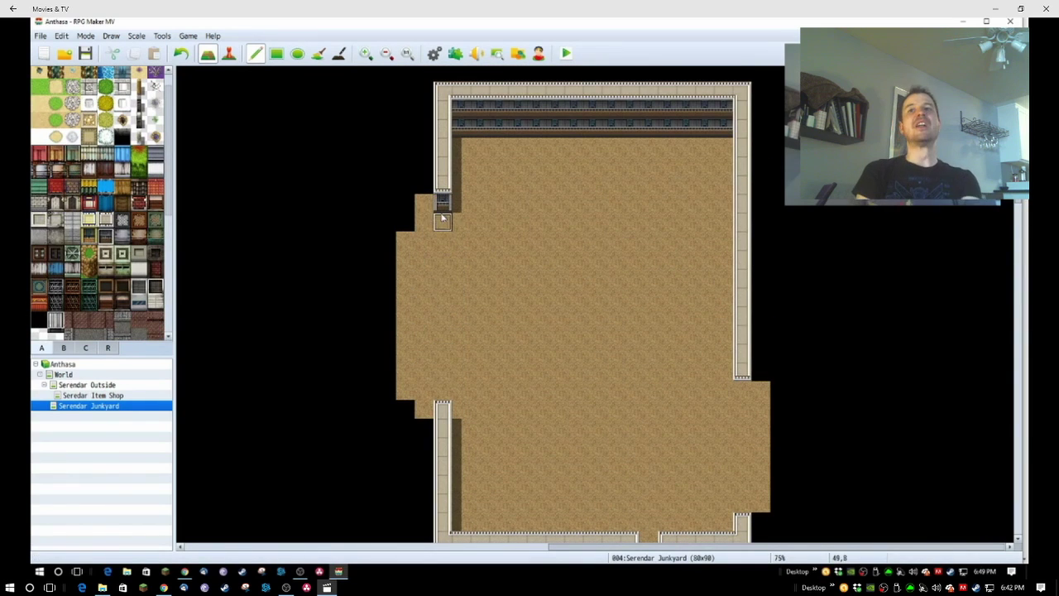
pyautogui.click(106, 218)
pyautogui.click(423, 184)
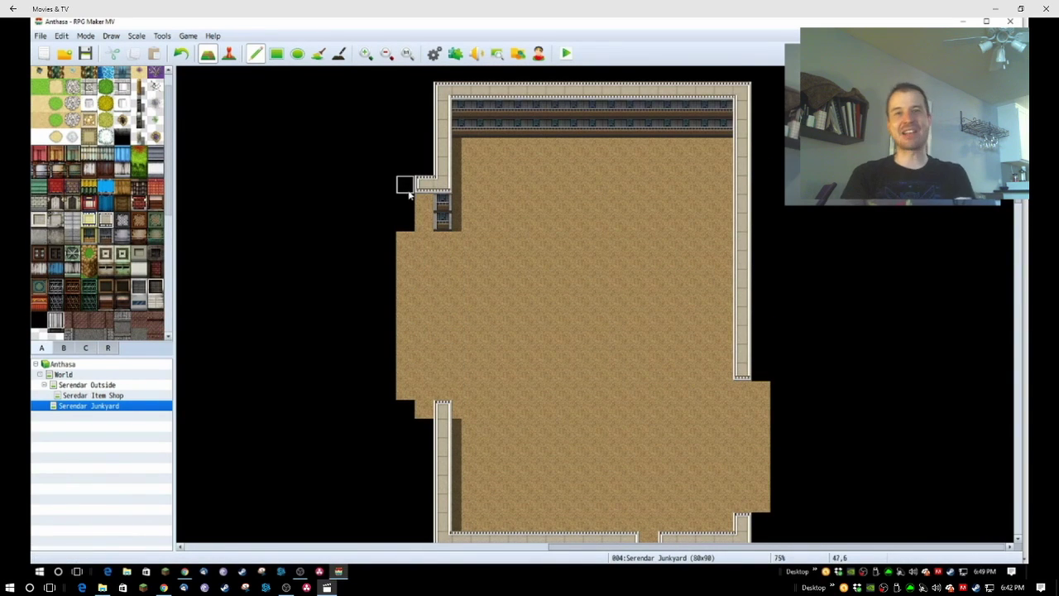
pyautogui.moveTo(107, 219); pyautogui.dragTo(107, 237)
pyautogui.click(425, 212)
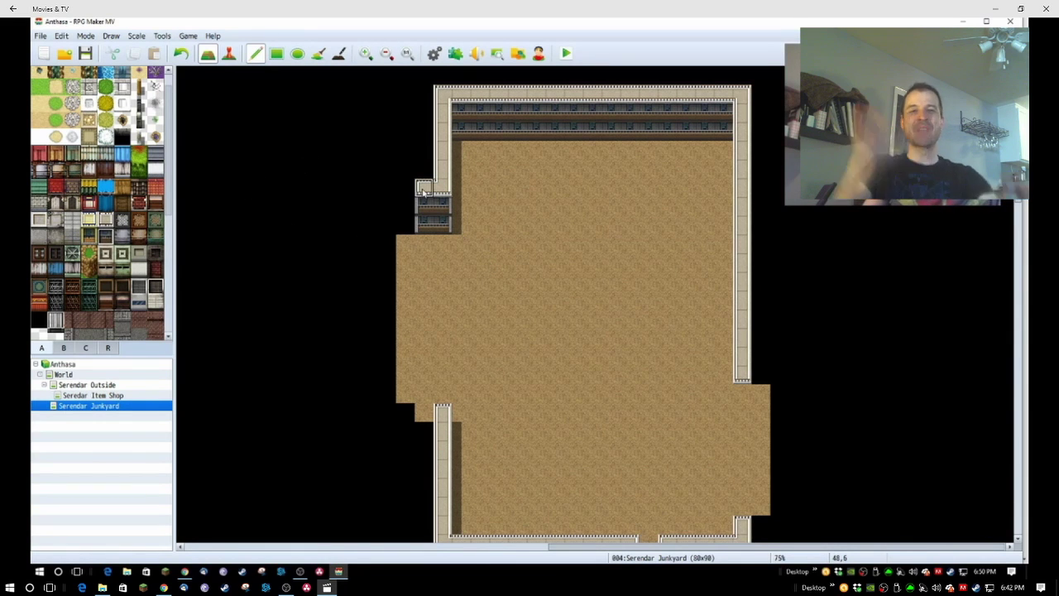
# - Cover the entire Serendar Junkyard map with beige dirt floor using the Rectangle tool
pyautogui.click(387, 53)
pyautogui.click(386, 53)
pyautogui.click(386, 52)
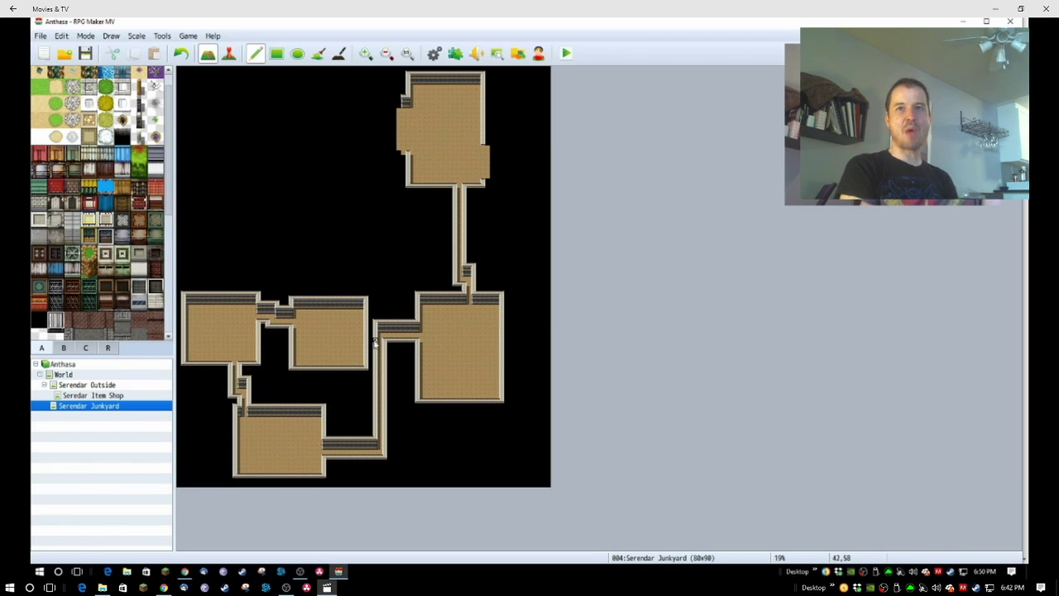
pyautogui.click(276, 53)
pyautogui.scroll(-5, 115, 223)
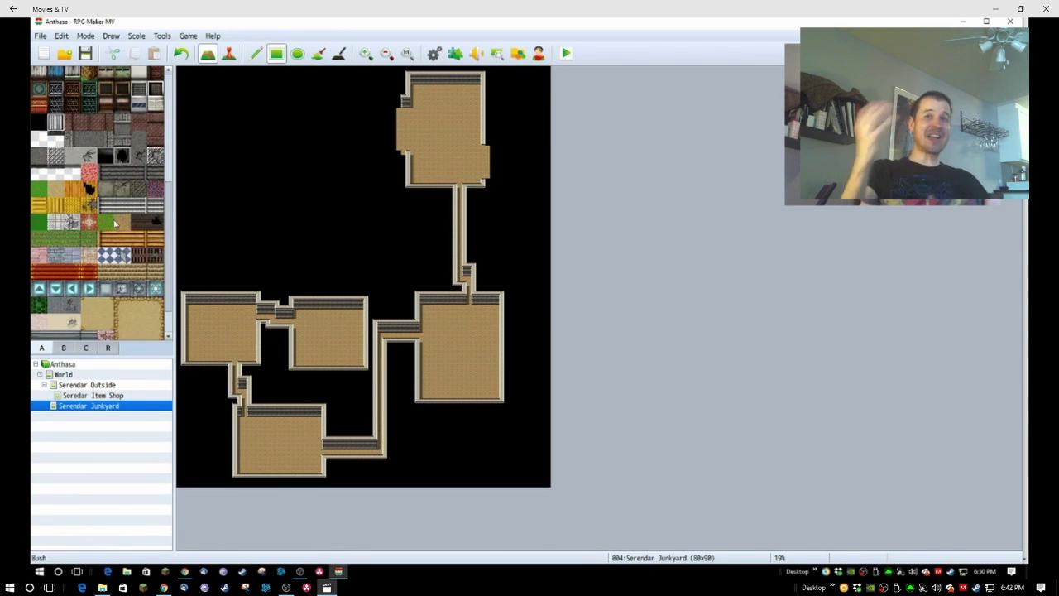
pyautogui.moveTo(179, 72); pyautogui.dragTo(578, 560)
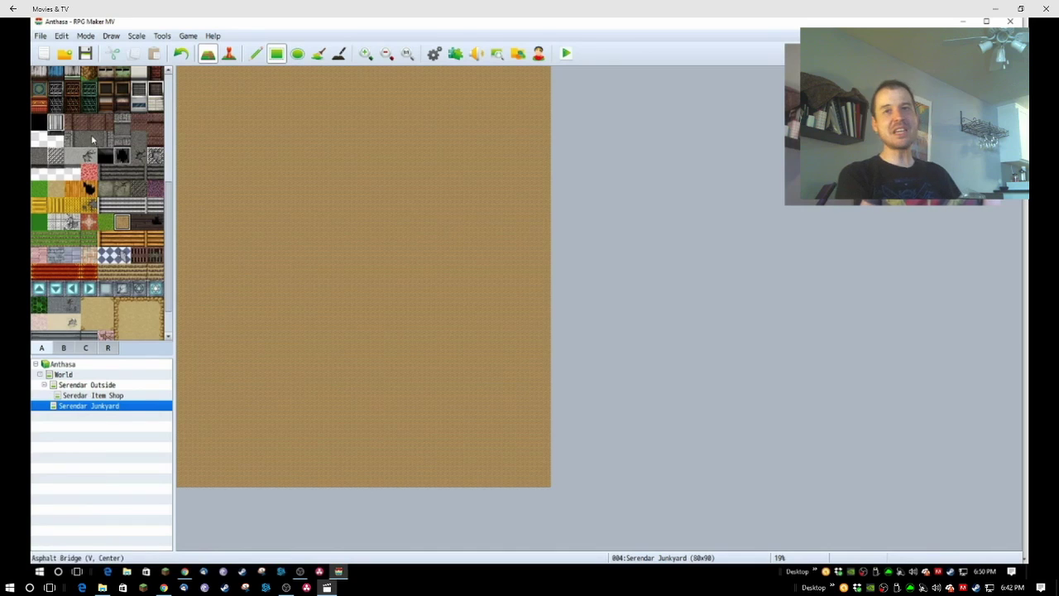
pyautogui.scroll(2, 78, 205)
pyautogui.click(86, 203)
pyautogui.rightClick(89, 407)
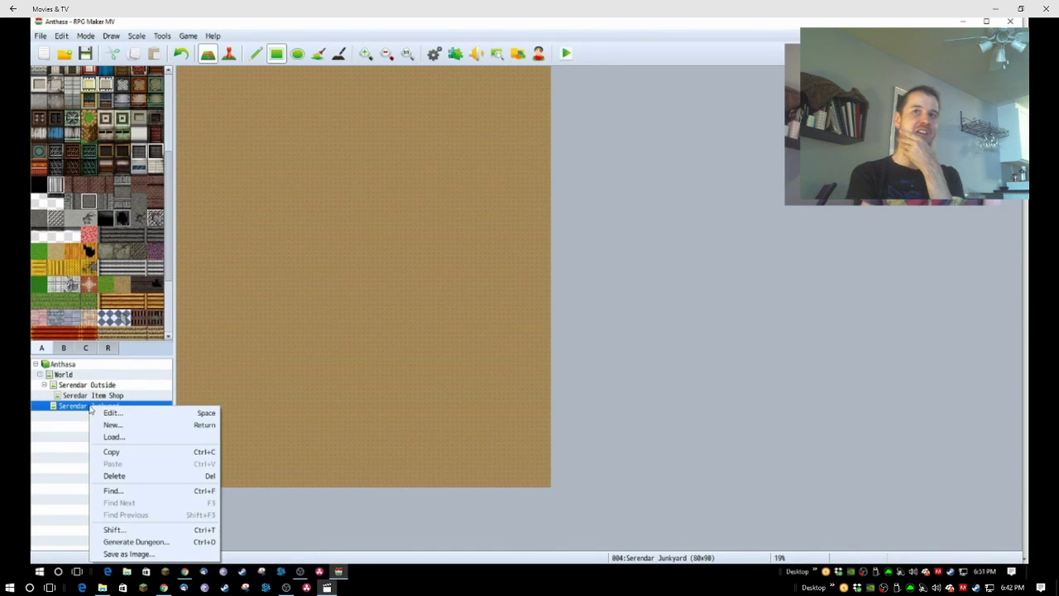
pyautogui.click(116, 412)
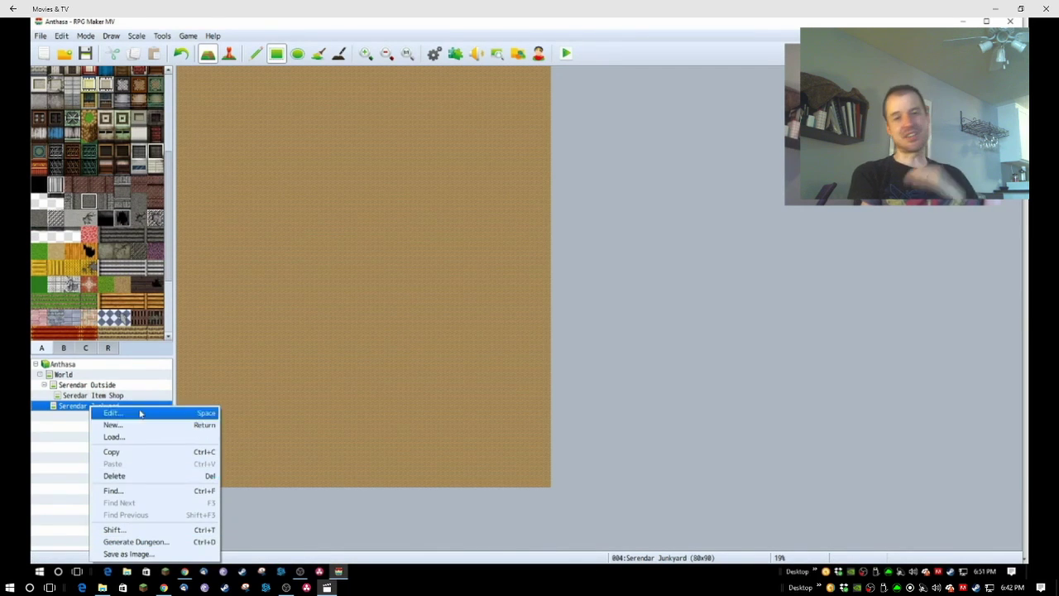
pyautogui.click(442, 199)
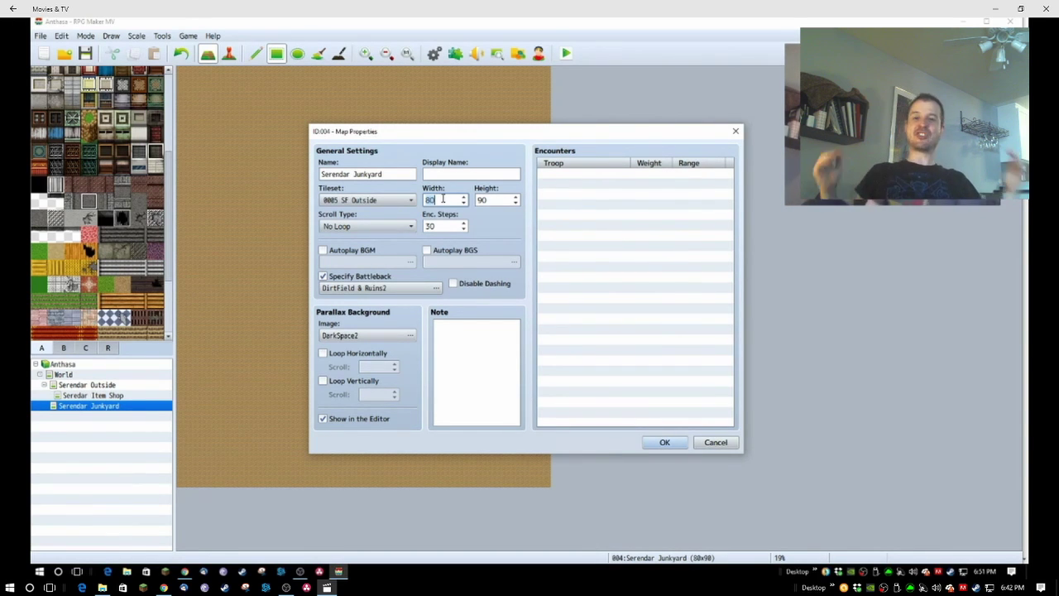
pyautogui.click(664, 441)
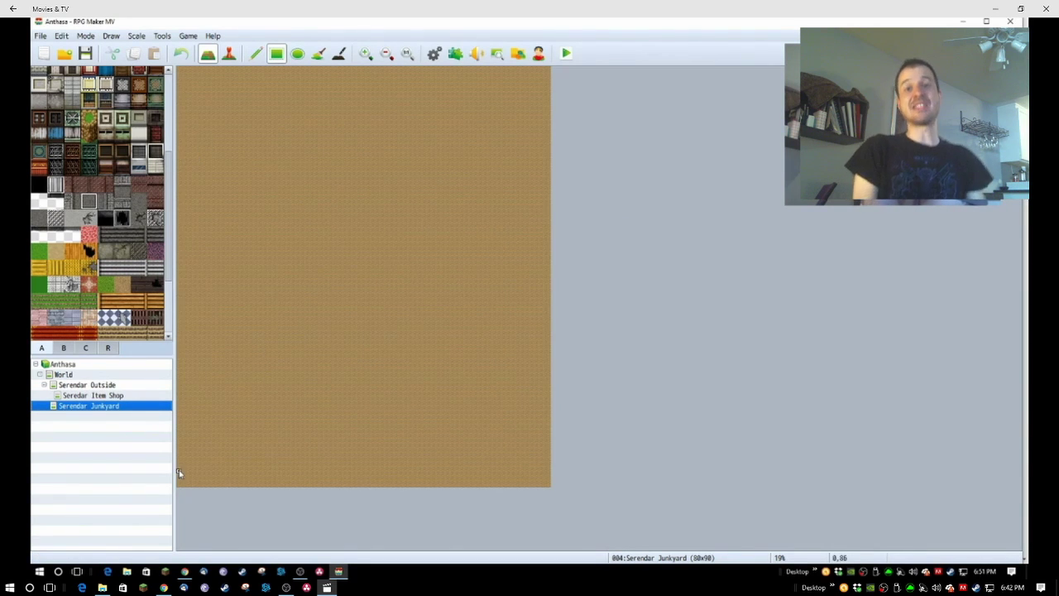
# - Try filling the southernmost rows of the map with the horizontally lined dark grey tile, and undo it
pyautogui.moveTo(180, 469); pyautogui.dragTo(626, 508)
pyautogui.click(407, 54)
pyautogui.scroll(-5, 348, 284)
pyautogui.scroll(-3, 347, 283)
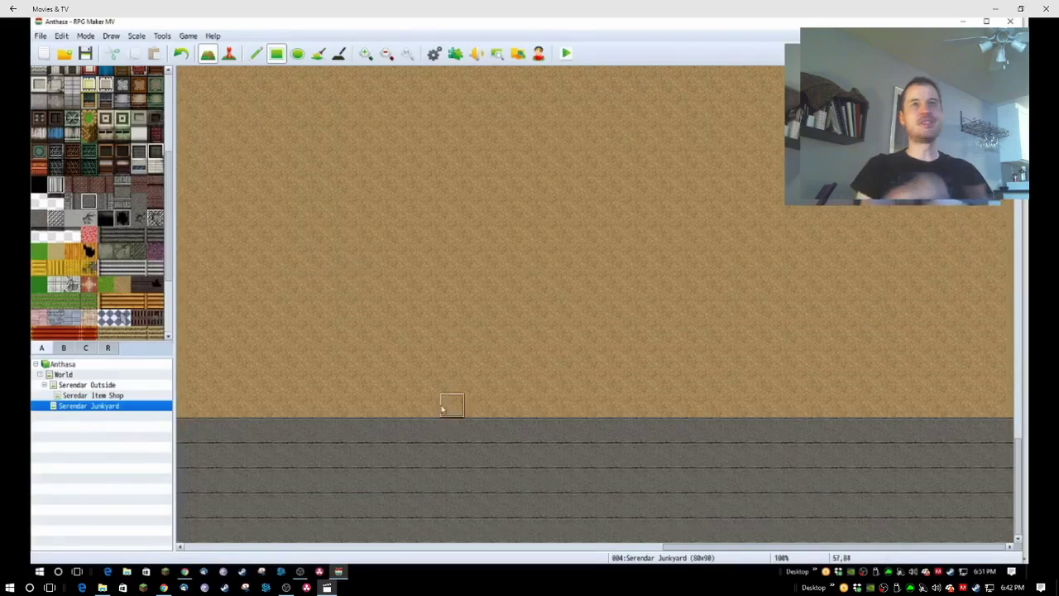
pyautogui.hotkey('ctrl', 'z')
# - Test rectangles of the lined grey tile and the Asphalt Floor tile on the dirt, undoing each one
pyautogui.click(89, 201)
pyautogui.moveTo(251, 354); pyautogui.dragTo(445, 482)
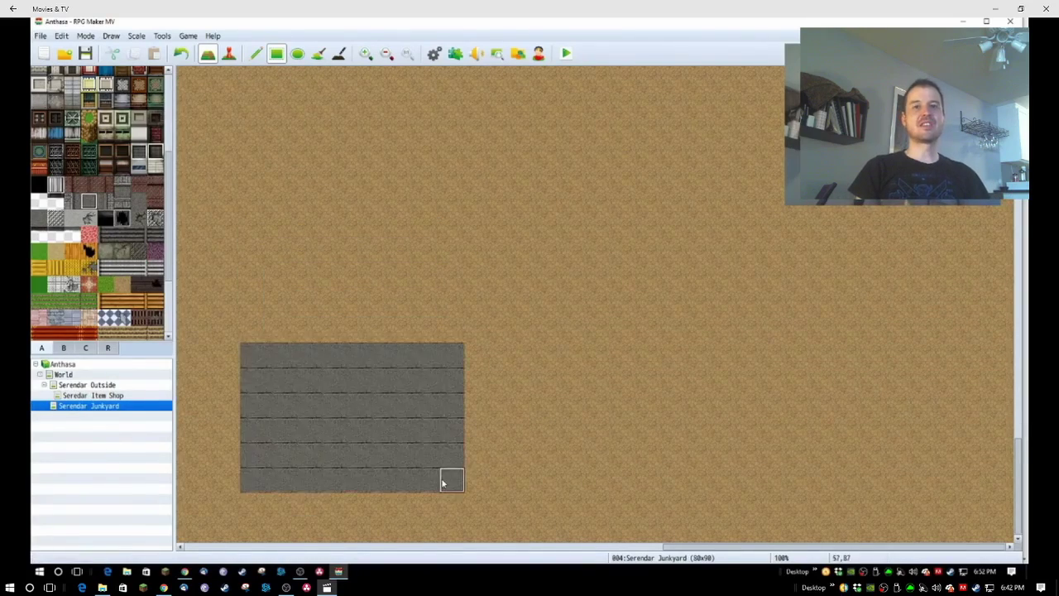
pyautogui.hotkey('ctrl', 'z')
pyautogui.click(39, 218)
pyautogui.moveTo(227, 328); pyautogui.dragTo(479, 505)
pyautogui.hotkey('ctrl', 'z')
# - Resize the Serendar Junkyard map to 50 wide by 60 high and pave its five southernmost rows with Asphalt Floor
pyautogui.click(386, 54)
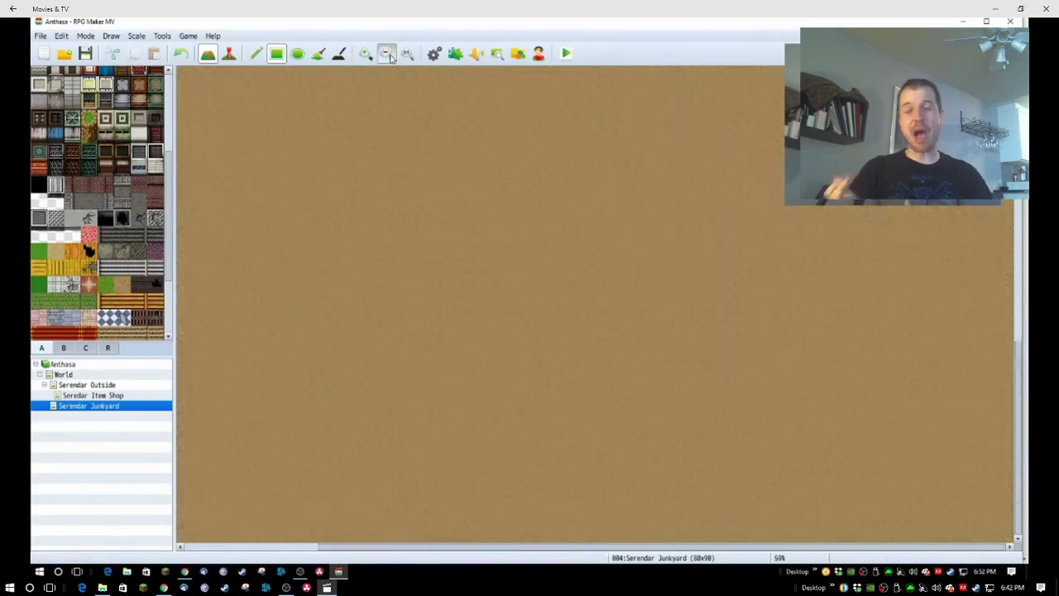
pyautogui.rightClick(77, 406)
pyautogui.click(103, 413)
pyautogui.doubleClick(439, 203)
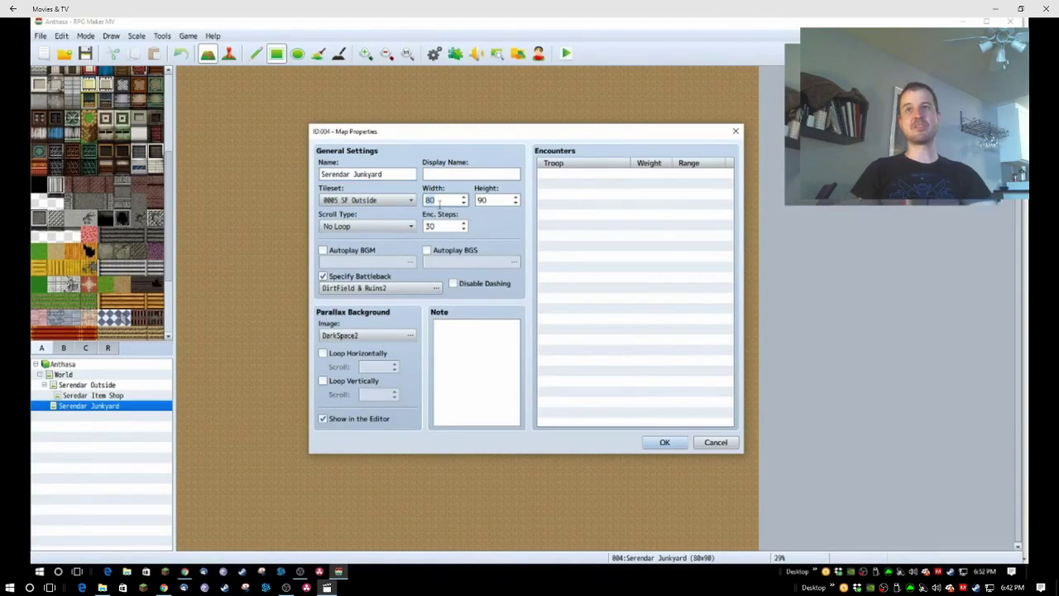
pyautogui.press('Tab')
pyautogui.write('60')
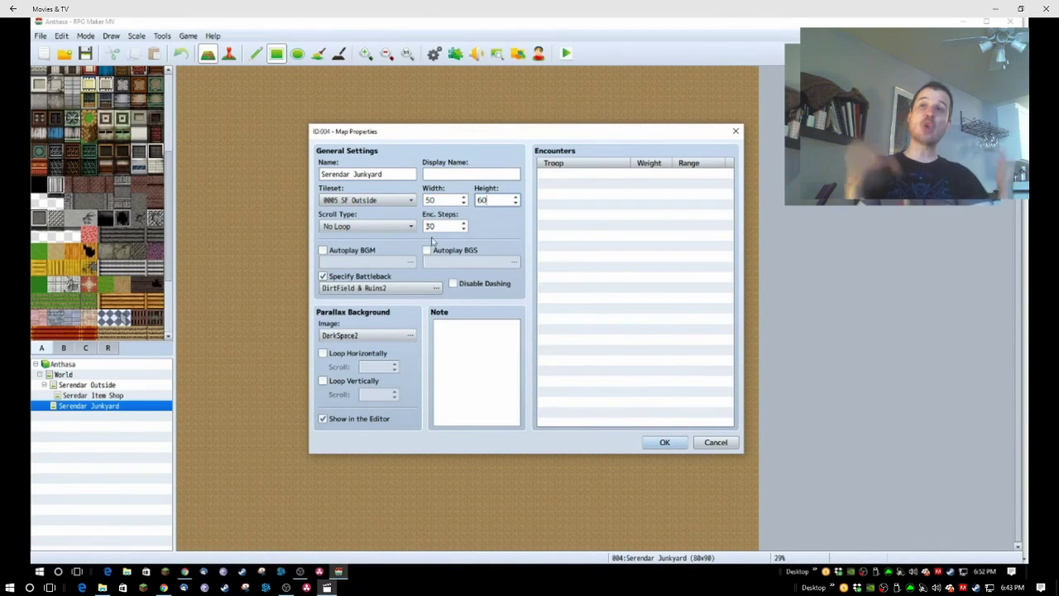
pyautogui.click(659, 443)
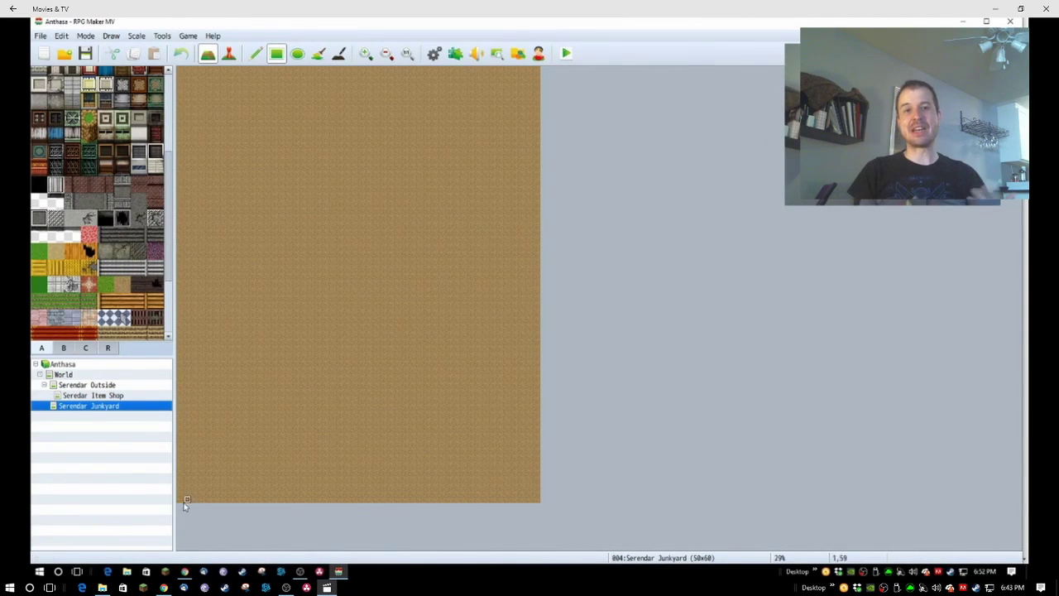
pyautogui.moveTo(186, 506)
pyautogui.mouseDown()
pyautogui.moveTo(534, 516)
pyautogui.moveTo(553, 487)
pyautogui.moveTo(584, 487)
pyautogui.mouseUp()
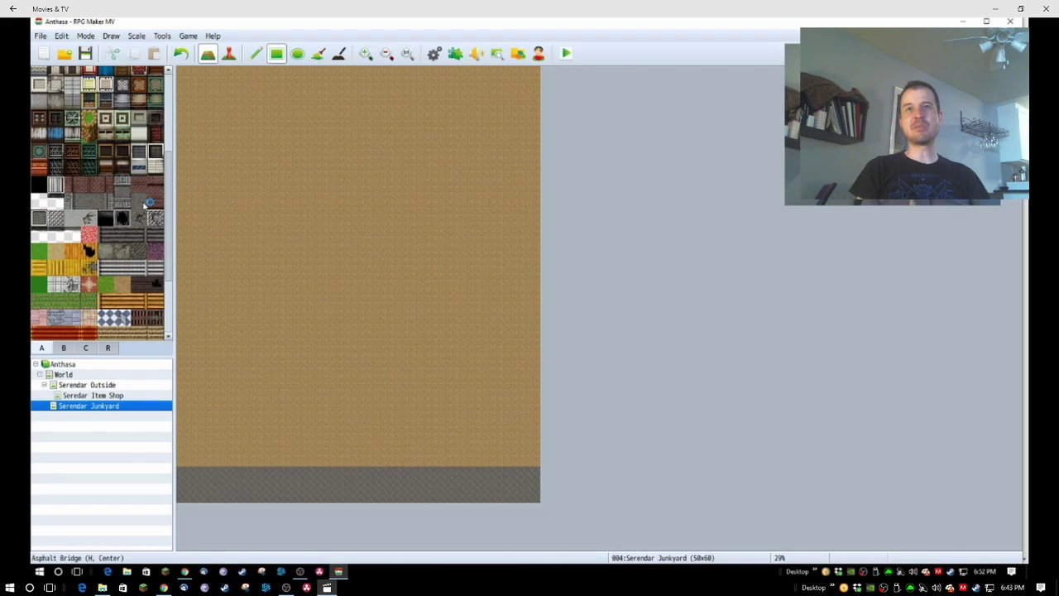
# - Try drawing a freehand line of the grey edging tile along the north side of the asphalt strip, and undo it
pyautogui.click(121, 183)
pyautogui.click(256, 53)
pyautogui.moveTo(182, 460); pyautogui.dragTo(342, 455)
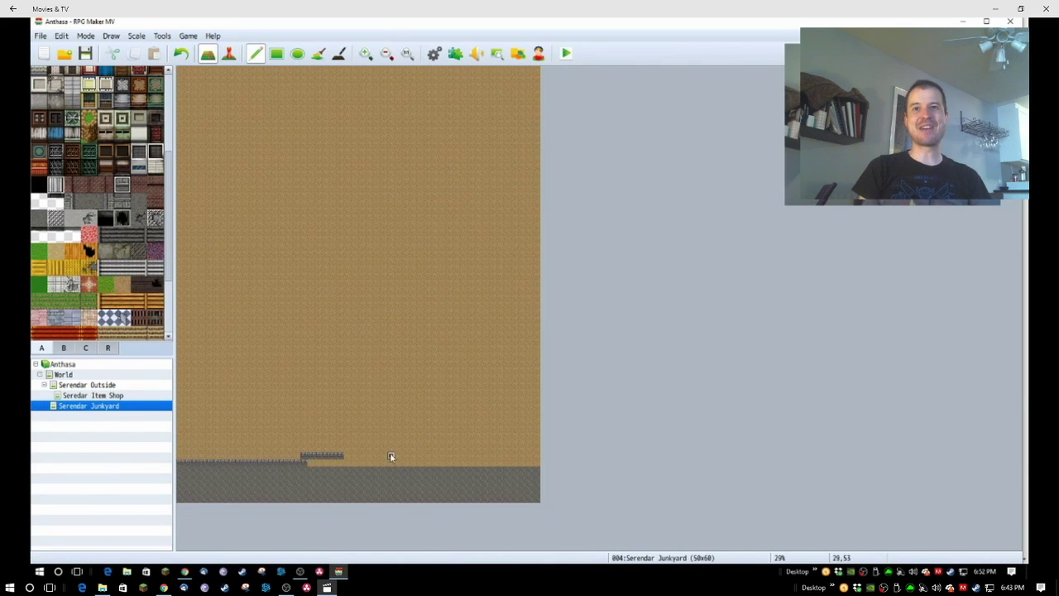
pyautogui.hotkey('ctrl', 'z')
pyautogui.hotkey('ctrl', 'z')
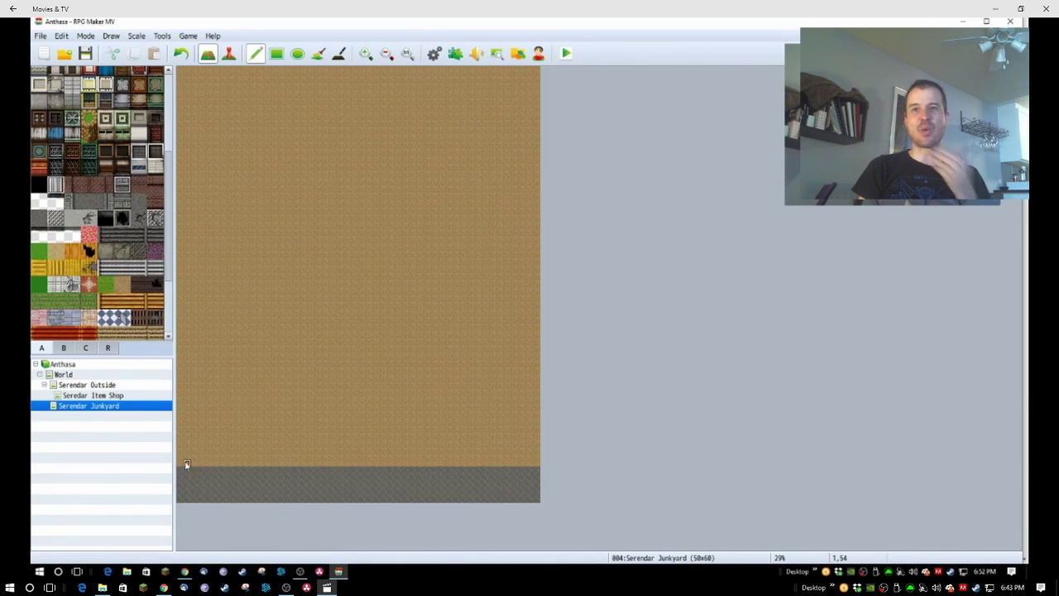
# - Lay one straight row of the grey edging tile along the full north side of the asphalt strip
pyautogui.click(276, 53)
pyautogui.moveTo(180, 461); pyautogui.dragTo(537, 462)
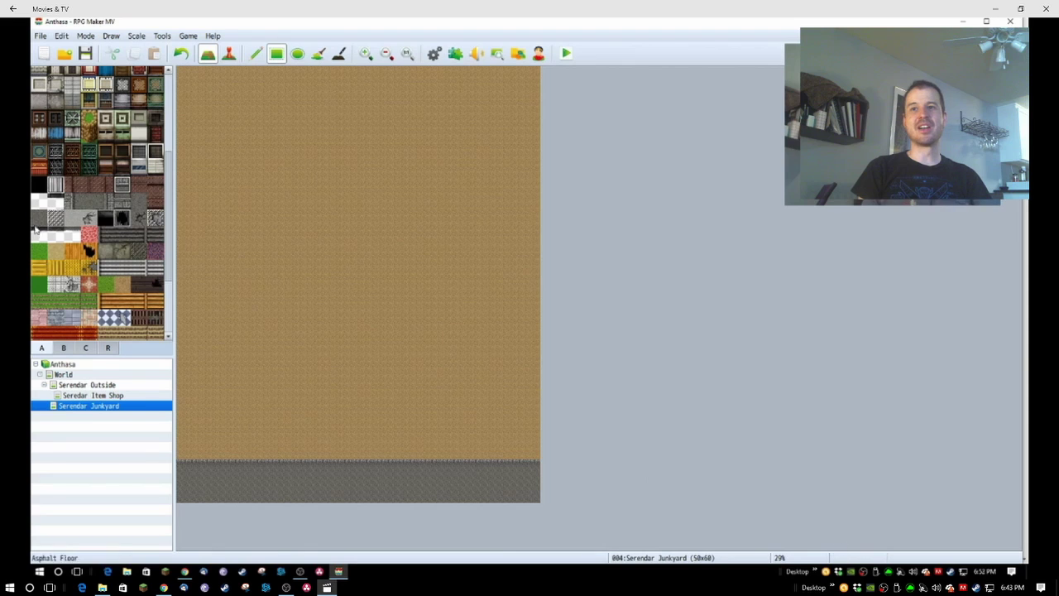
# - Pave five-tile-wide strips of Asphalt Floor along the west, north and east borders of the map
pyautogui.moveTo(533, 499); pyautogui.dragTo(207, 526)
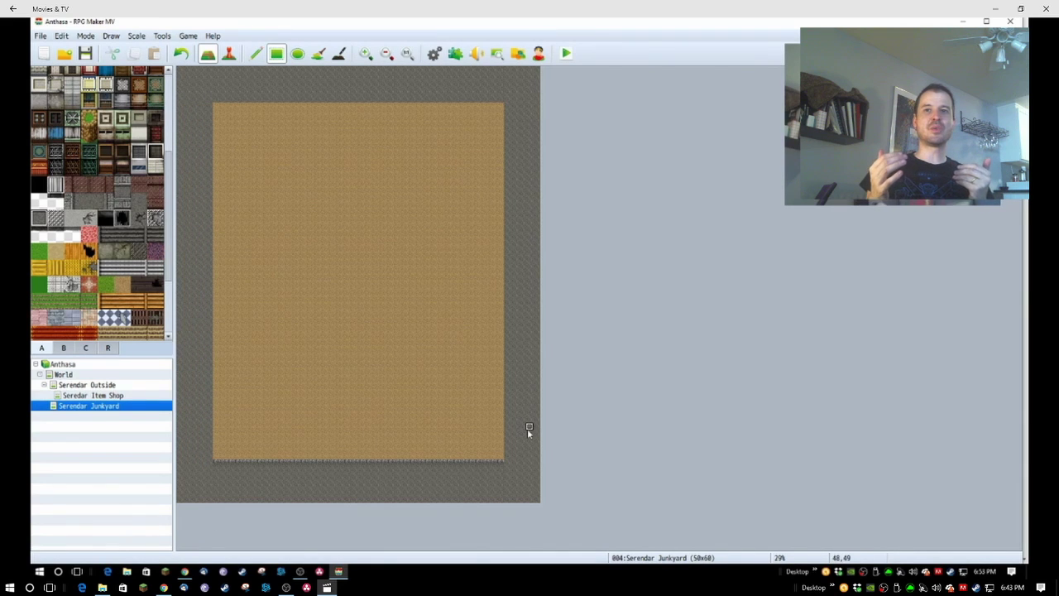
pyautogui.hotkey('ctrl', 'z')
pyautogui.moveTo(177, 71); pyautogui.dragTo(209, 488)
# - Line the west, east and north sides of the dirt yard with grey edging tiles just inside the asphalt
pyautogui.moveTo(218, 104)
pyautogui.mouseDown()
pyautogui.moveTo(208, 229)
pyautogui.moveTo(214, 459)
pyautogui.mouseUp()
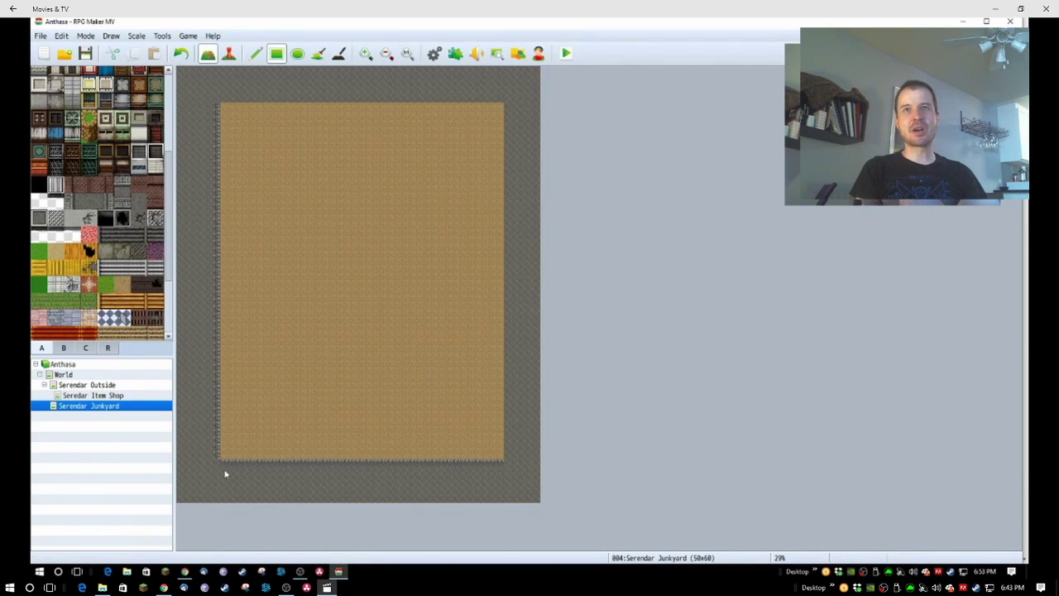
pyautogui.rightClick(498, 117)
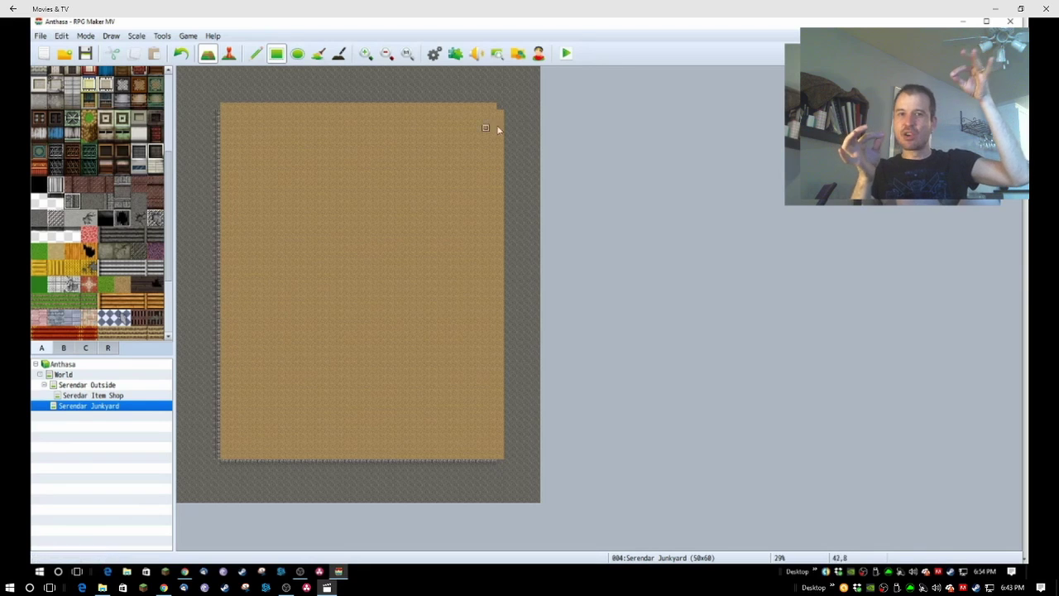
pyautogui.moveTo(497, 117); pyautogui.dragTo(500, 458)
pyautogui.moveTo(222, 107); pyautogui.dragTo(497, 106)
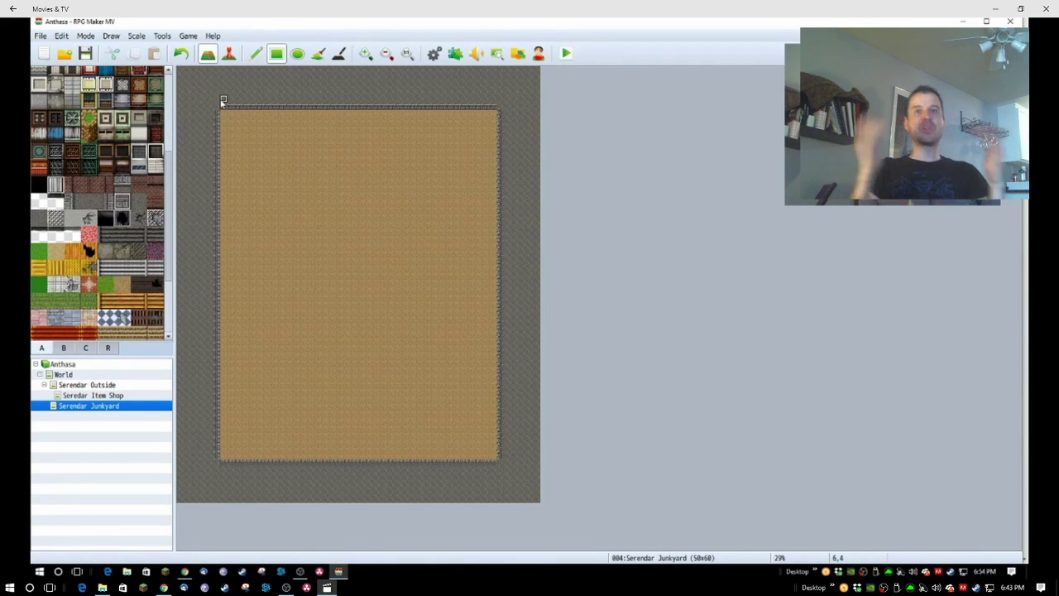
# - Lay the north and south edging rows one tile farther out and fill the old edging rows with dirt
pyautogui.moveTo(225, 101)
pyautogui.mouseDown()
pyautogui.moveTo(499, 105)
pyautogui.moveTo(516, 367)
pyautogui.mouseUp()
pyautogui.hotkey('ctrl', 'z')
pyautogui.scroll(-1, 118, 245)
pyautogui.click(123, 274)
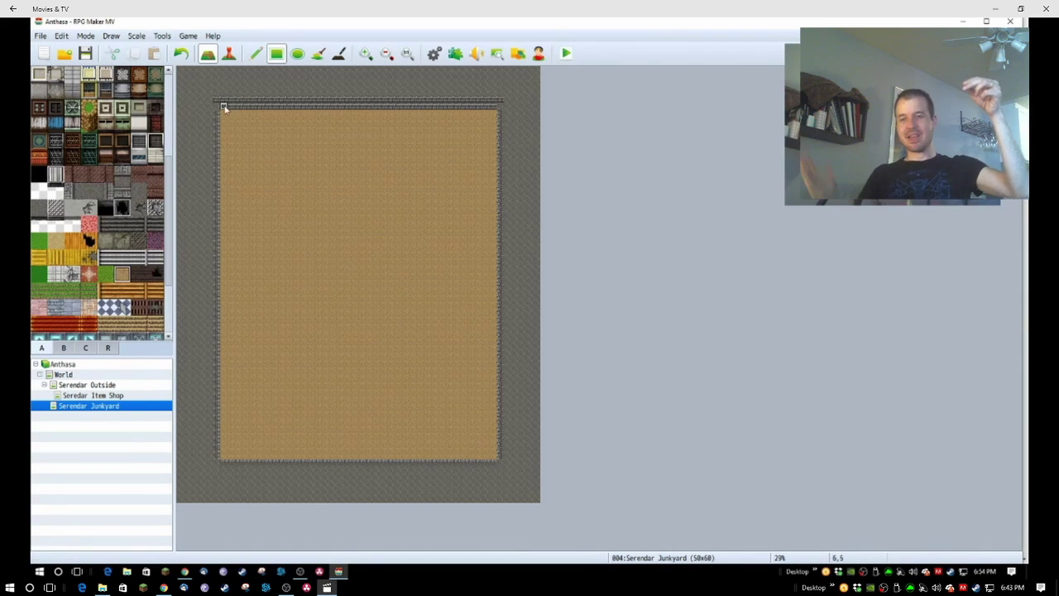
pyautogui.moveTo(224, 106); pyautogui.dragTo(497, 104)
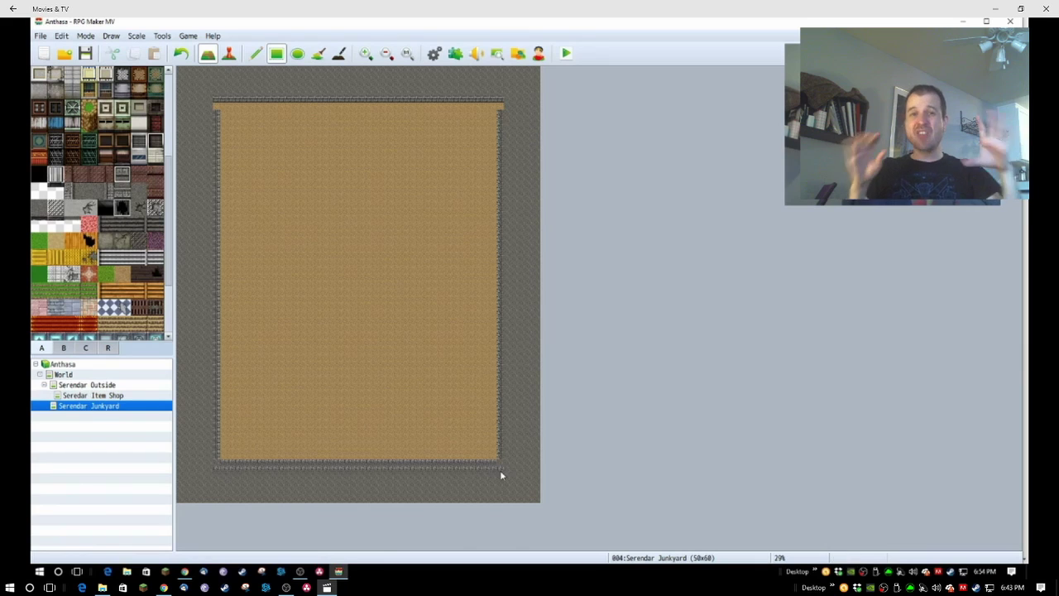
pyautogui.moveTo(220, 464); pyautogui.dragTo(496, 464)
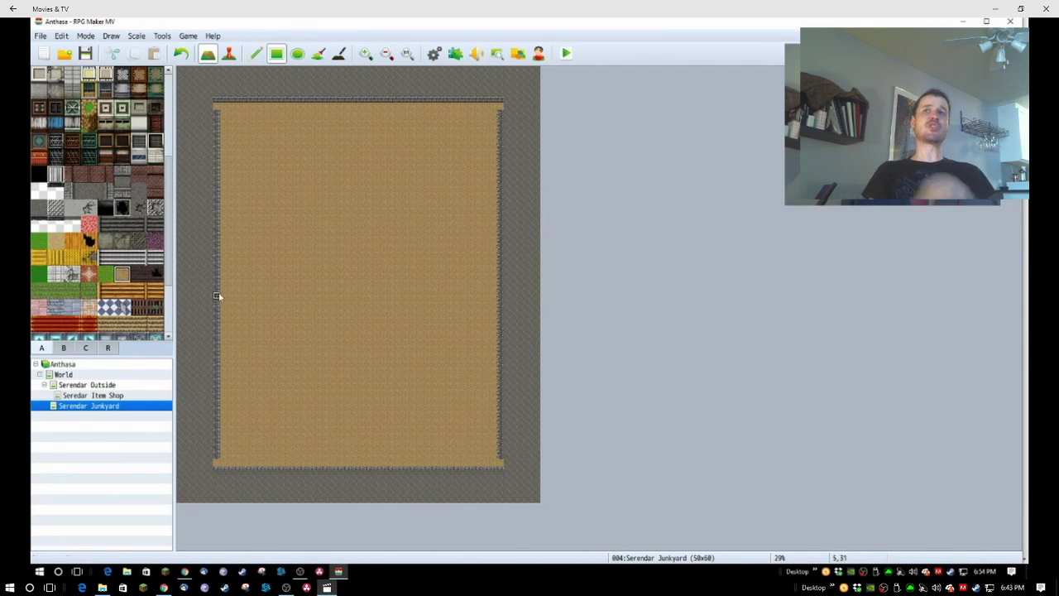
# - Lay the east edging one column farther out onto the asphalt and fill the old edging column with dirt
pyautogui.click(72, 190)
pyautogui.moveTo(209, 106); pyautogui.dragTo(210, 464)
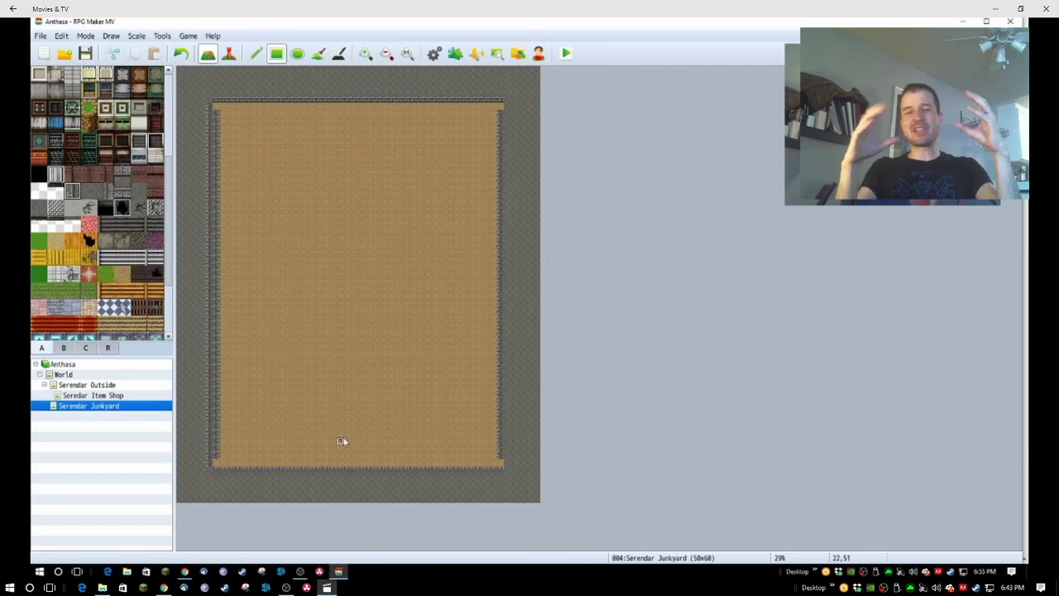
pyautogui.click(181, 53)
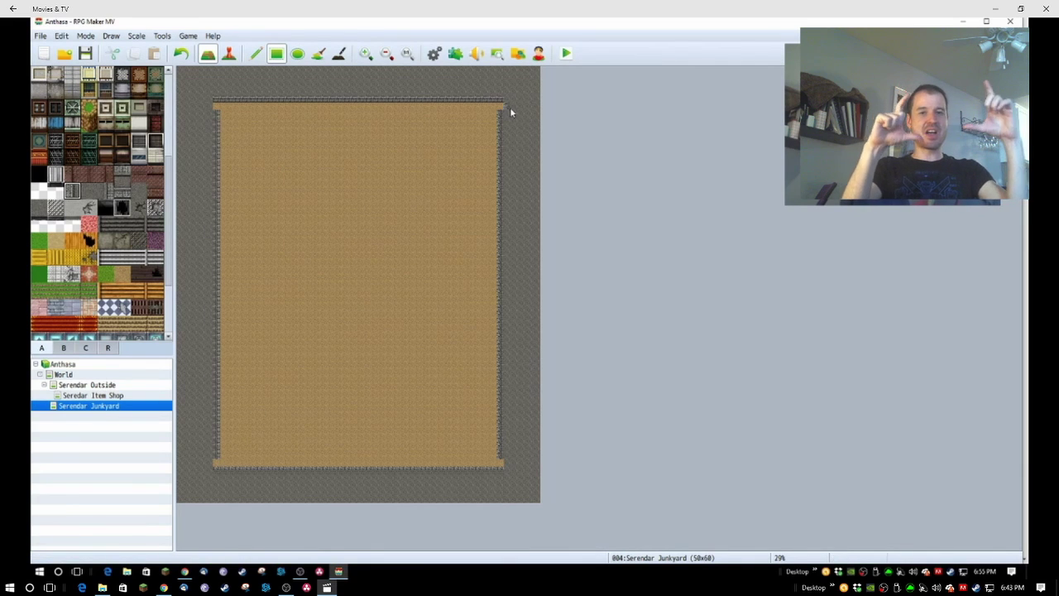
pyautogui.moveTo(510, 107); pyautogui.dragTo(512, 463)
pyautogui.click(122, 273)
pyautogui.moveTo(501, 114); pyautogui.dragTo(498, 460)
# - Lay the west edging one column farther out with its matching tile and fill the old edging column with dirt
pyautogui.click(105, 192)
pyautogui.moveTo(210, 105); pyautogui.dragTo(215, 465)
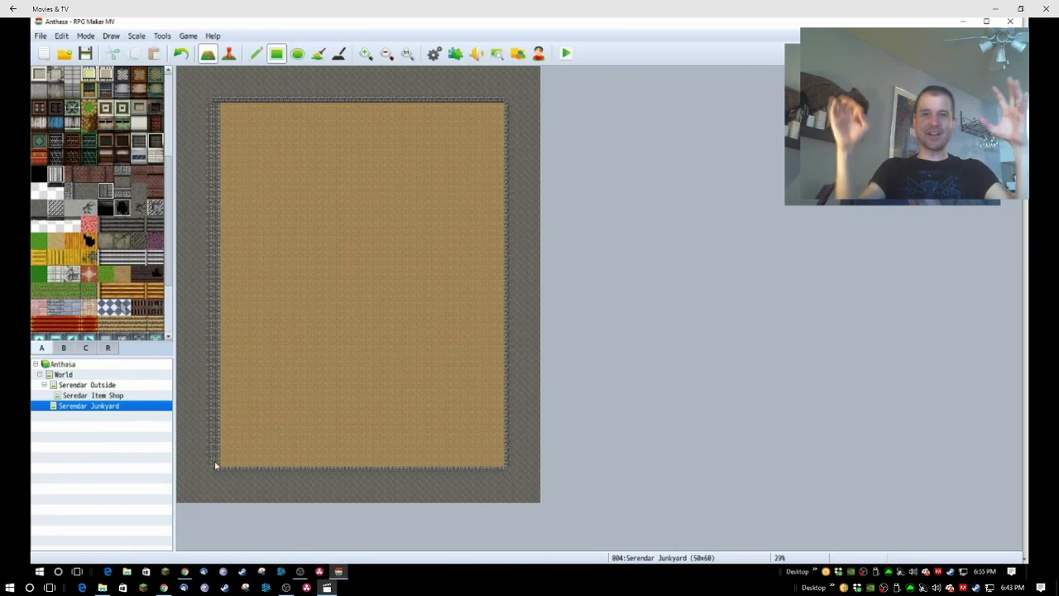
pyautogui.click(116, 278)
pyautogui.moveTo(215, 110); pyautogui.dragTo(217, 459)
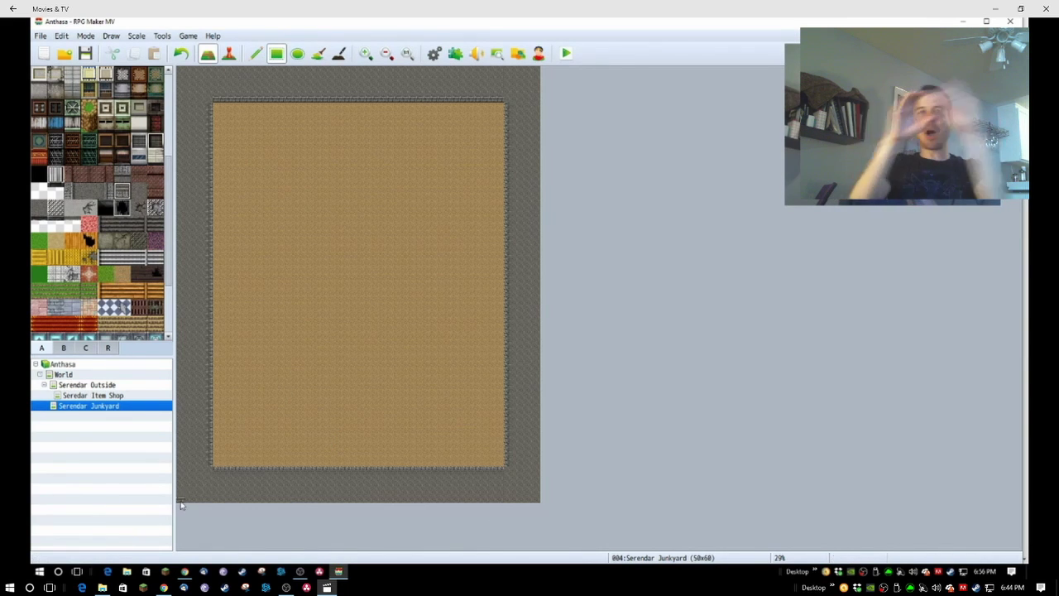
# - Fill the south asphalt road with the lined grey tile, including the southwest corner
pyautogui.click(407, 53)
pyautogui.scroll(-3, 521, 339)
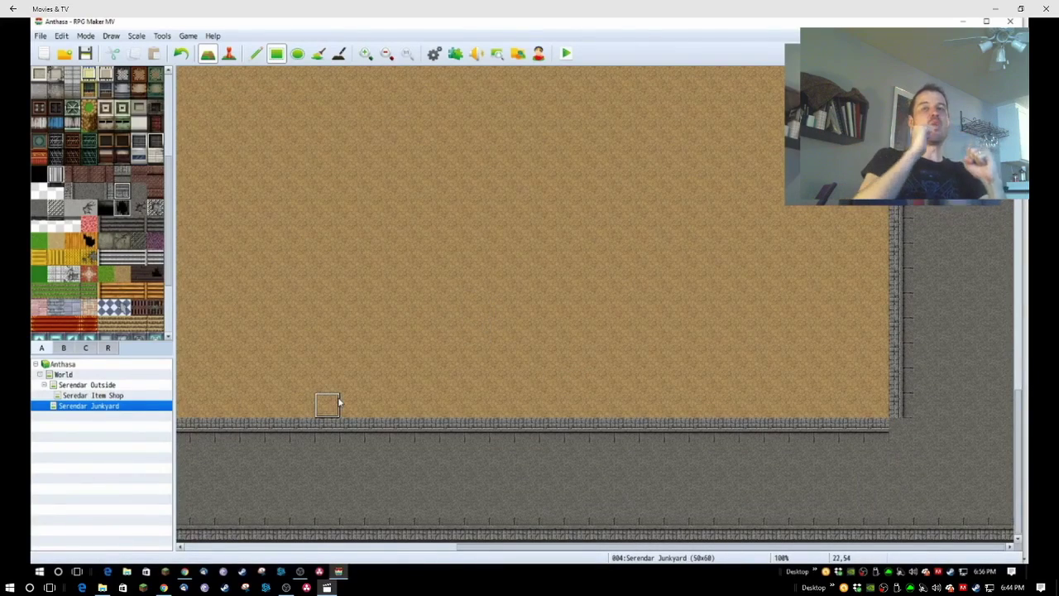
pyautogui.click(138, 191)
pyautogui.moveTo(187, 437)
pyautogui.mouseDown()
pyautogui.moveTo(314, 500)
pyautogui.moveTo(896, 493)
pyautogui.moveTo(884, 502)
pyautogui.mouseUp()
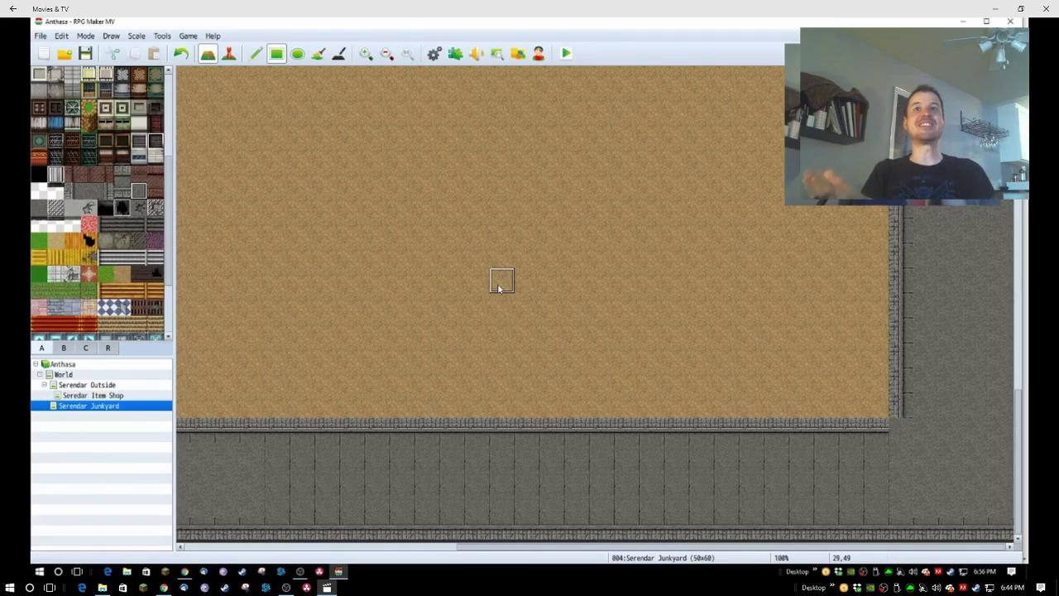
pyautogui.moveTo(644, 547); pyautogui.dragTo(355, 547)
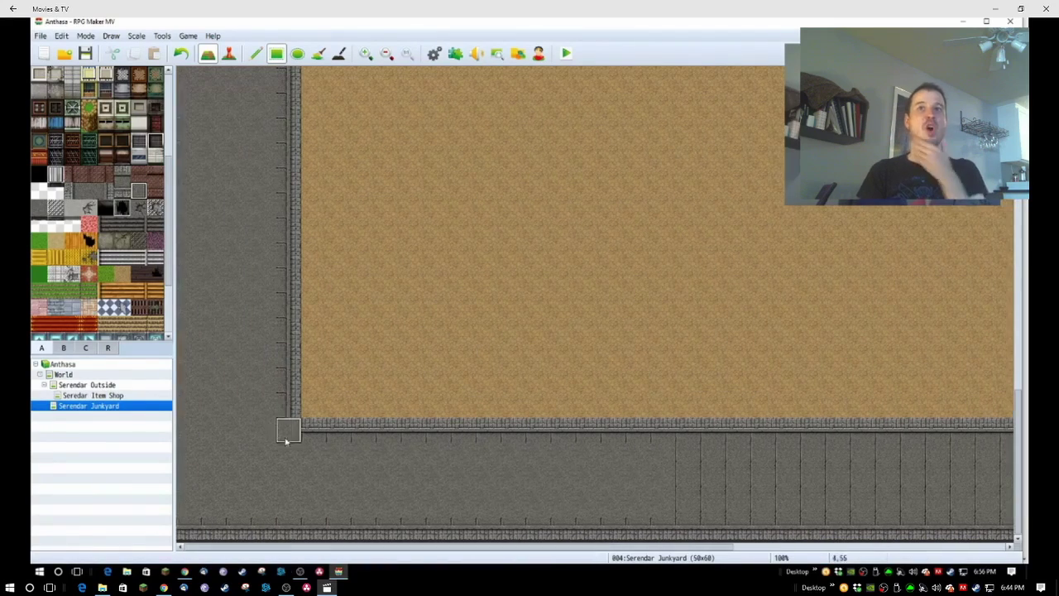
pyautogui.moveTo(284, 467); pyautogui.dragTo(195, 506)
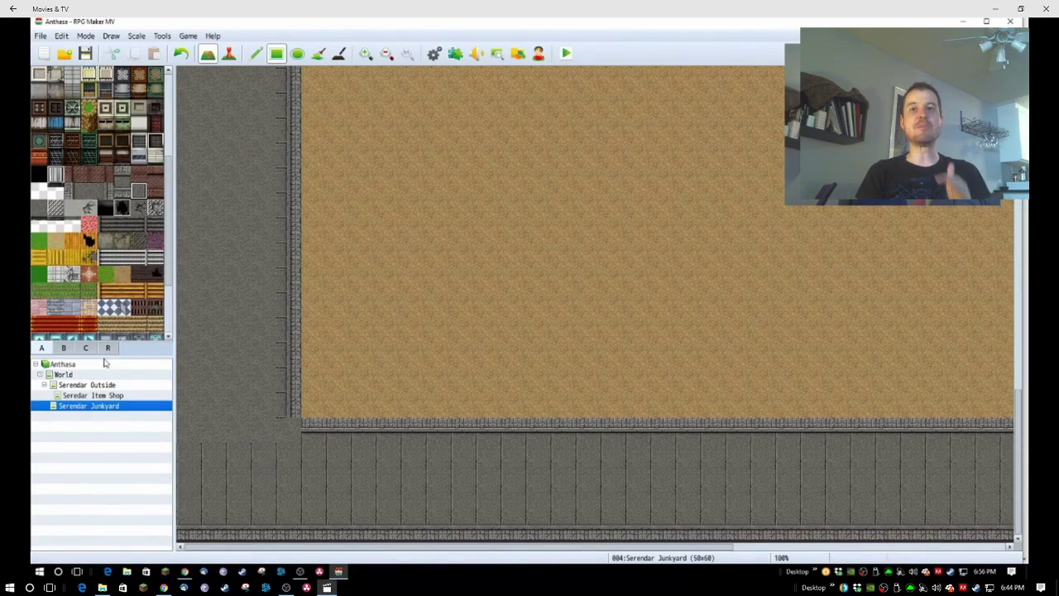
# - Add edging along the map's north border and fill the north asphalt road with the lined grey tile
pyautogui.click(387, 53)
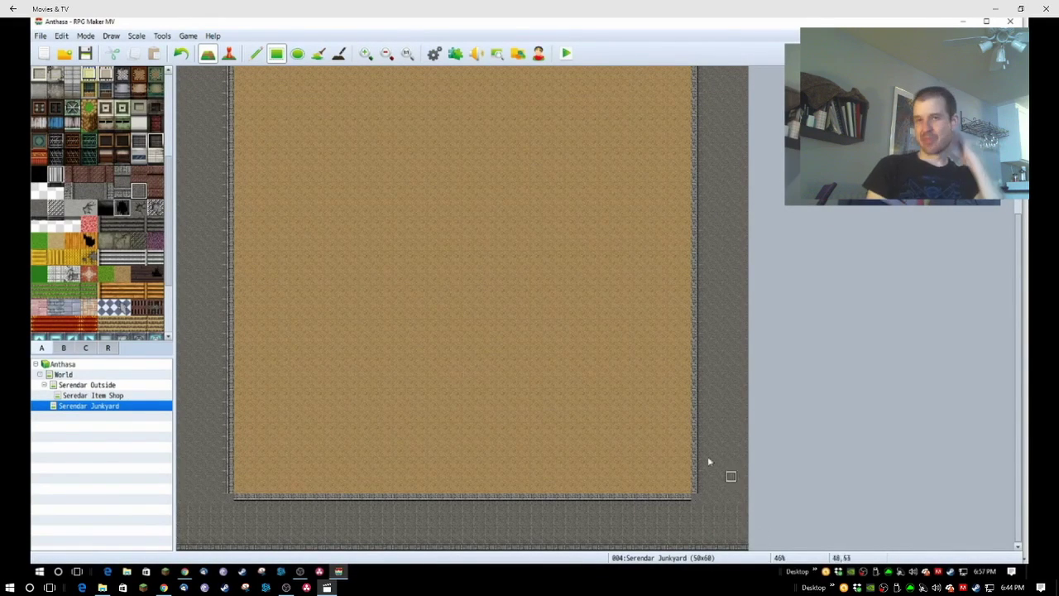
pyautogui.scroll(5, 366, 359)
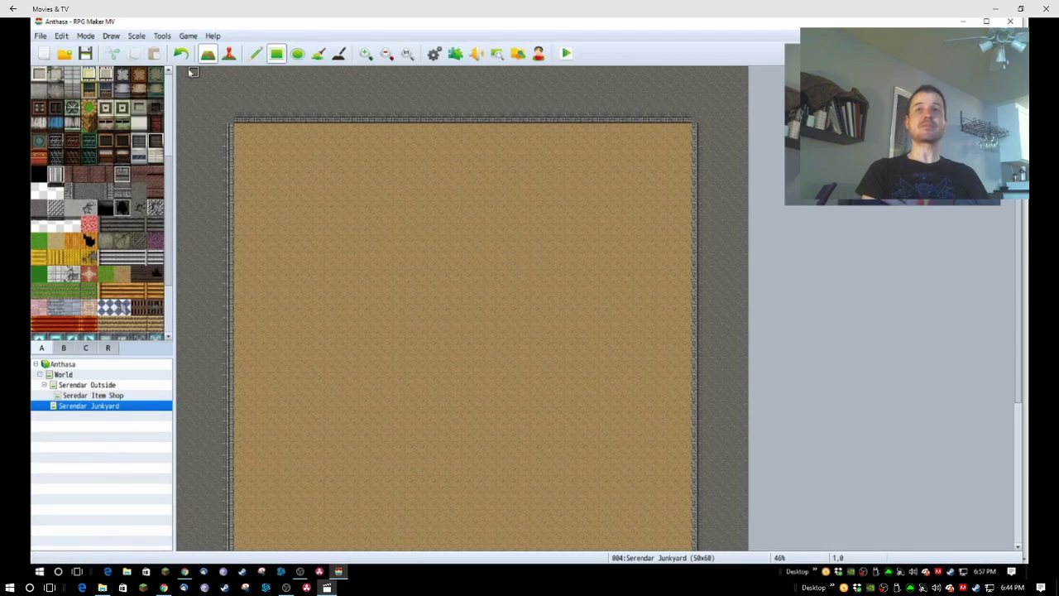
pyautogui.moveTo(192, 72); pyautogui.dragTo(741, 72)
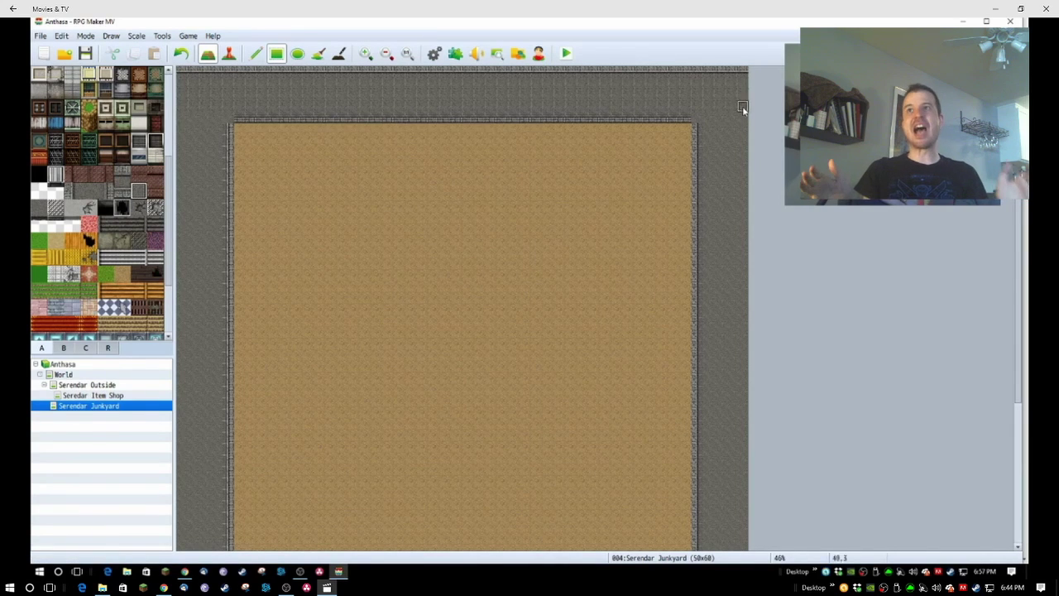
pyautogui.scroll(5, 369, 233)
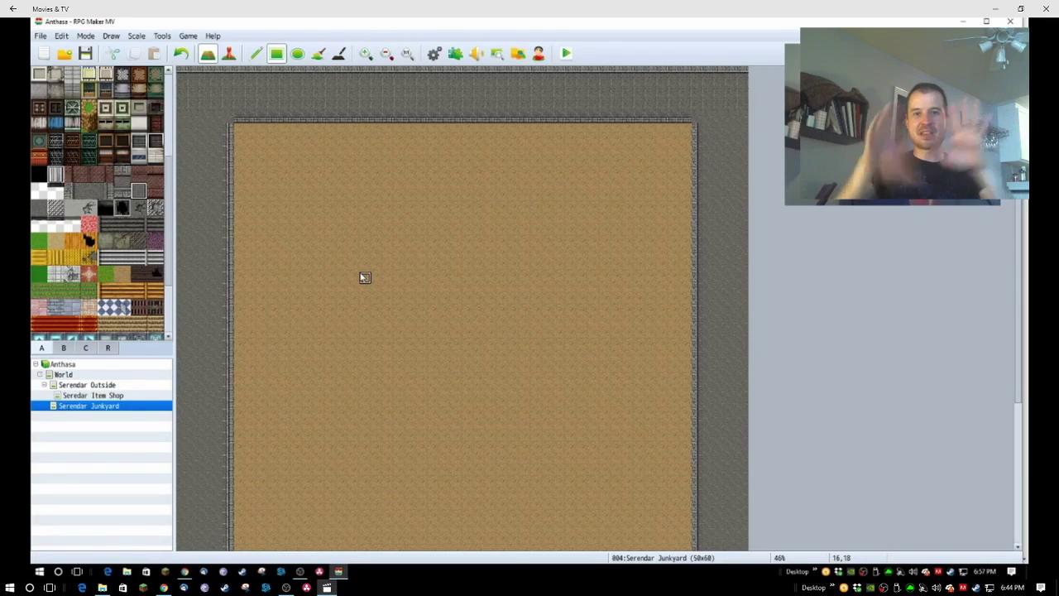
# - Resize the Serendar Junkyard map to 54 wide by 64 high
pyautogui.rightClick(91, 406)
pyautogui.click(114, 412)
pyautogui.doubleClick(464, 197)
pyautogui.doubleClick(464, 197)
pyautogui.doubleClick(514, 198)
pyautogui.doubleClick(513, 198)
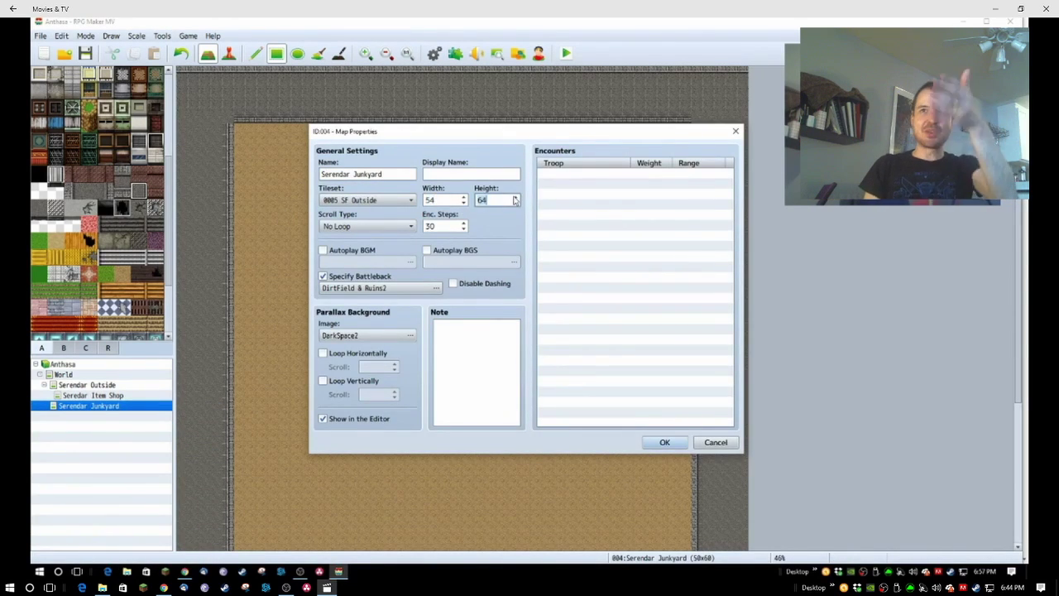
pyautogui.click(664, 442)
pyautogui.scroll(-5, 640, 329)
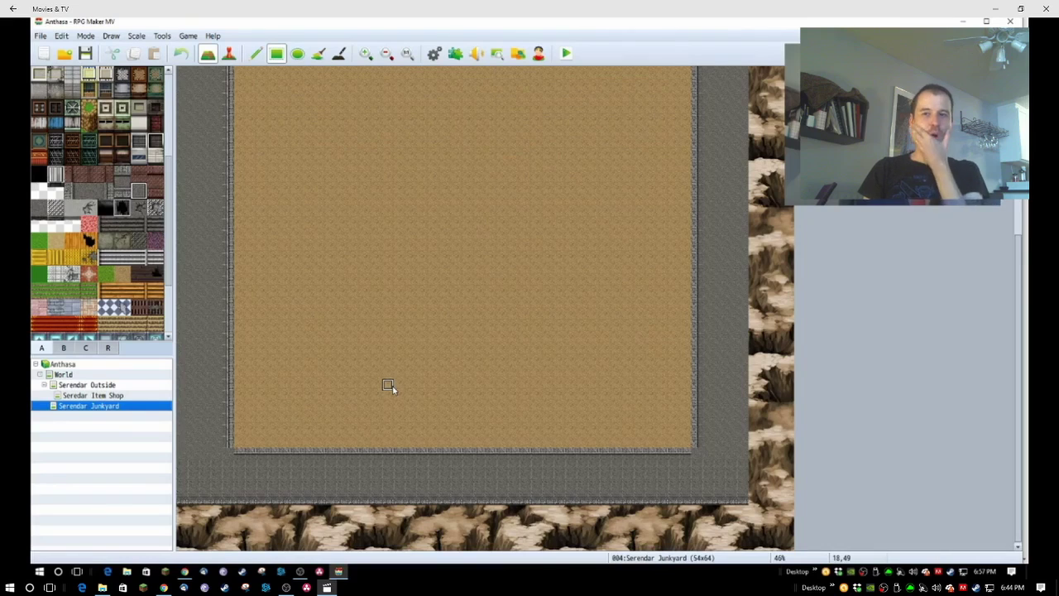
pyautogui.rightClick(81, 404)
pyautogui.click(124, 414)
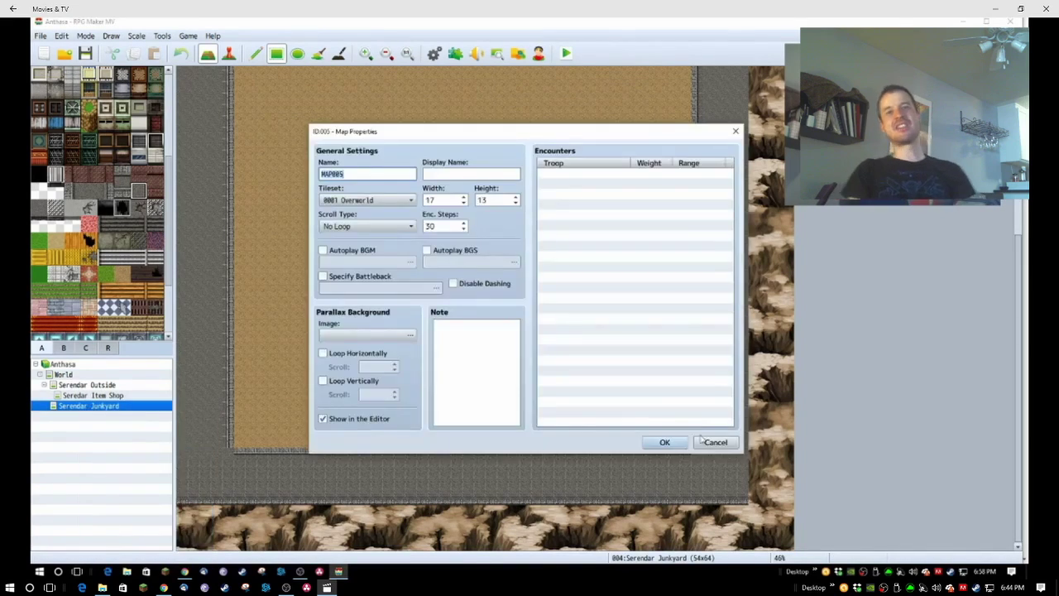
pyautogui.click(703, 441)
# - Set the Serendar Junkyard map's parallax background image to (None)
pyautogui.rightClick(98, 406)
pyautogui.click(140, 414)
pyautogui.doubleClick(356, 338)
pyautogui.click(401, 192)
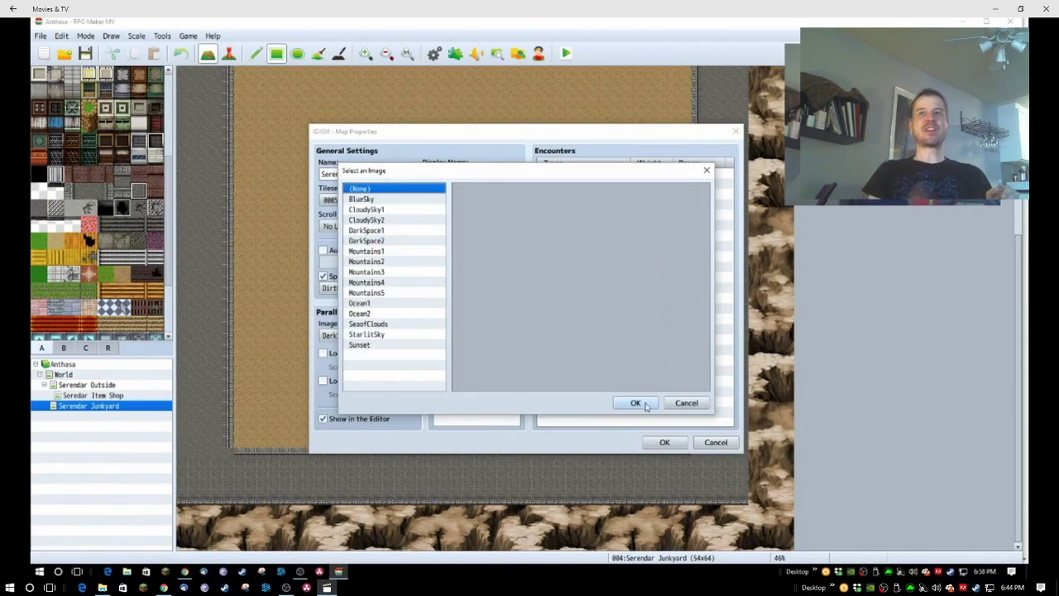
pyautogui.click(633, 402)
pyautogui.click(664, 442)
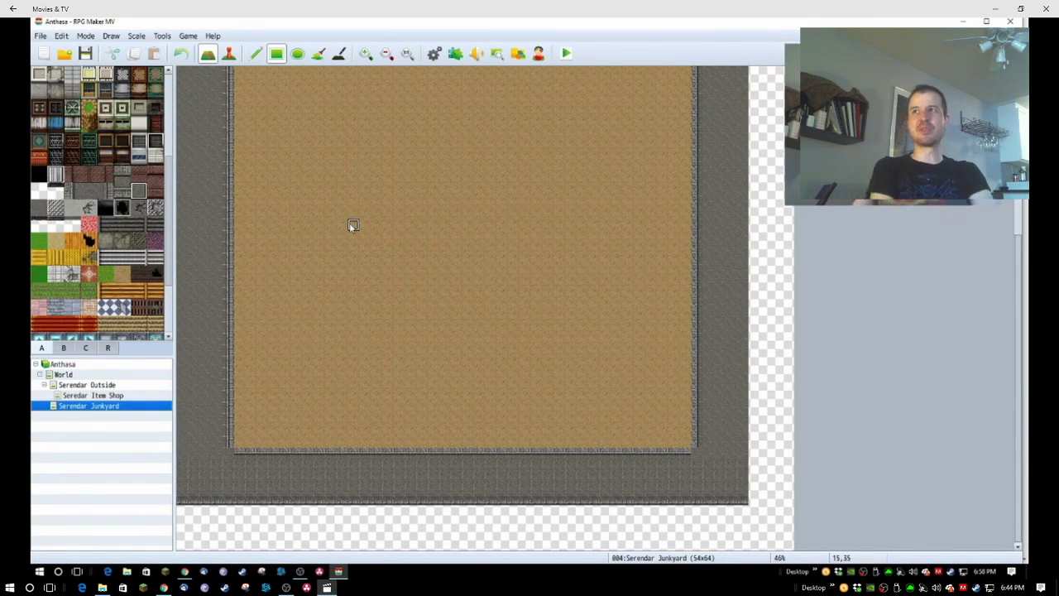
# - Lay outer edging lines through the newly added empty area, one column on the east and one row on the south
pyautogui.scroll(10, 469, 233)
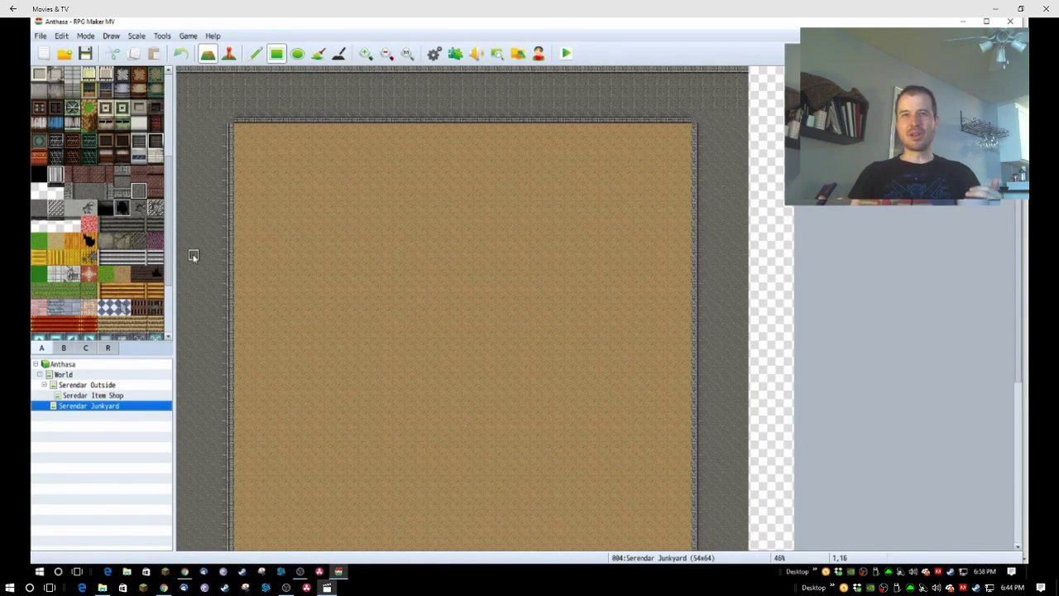
pyautogui.click(106, 191)
pyautogui.moveTo(765, 74); pyautogui.dragTo(766, 544)
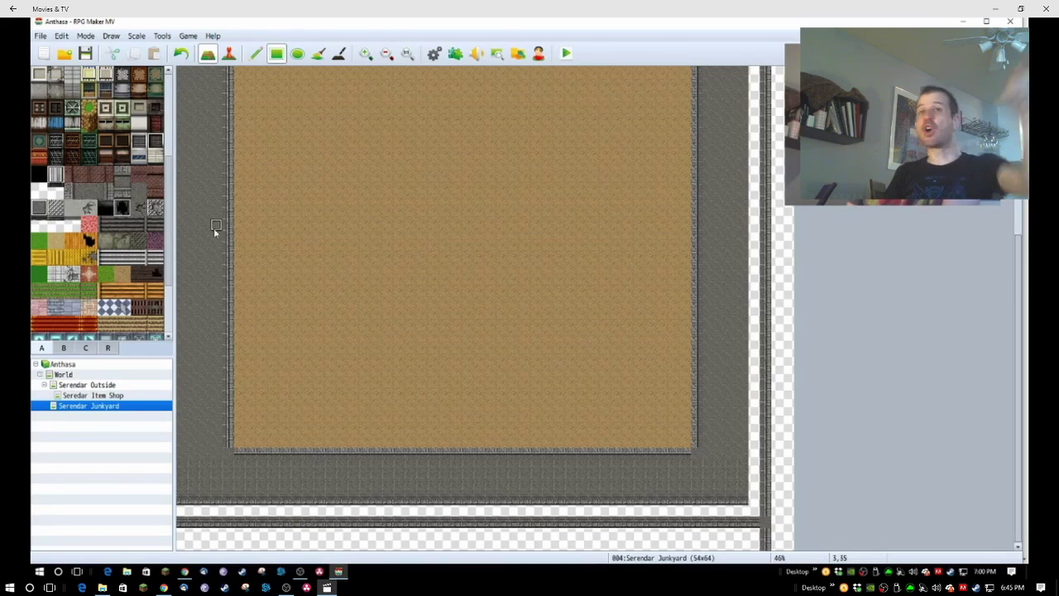
# - Shift the south road two rows farther south with lined grey tile and edging, and extend the dirt over its old northern rows
pyautogui.click(138, 191)
pyautogui.moveTo(180, 501)
pyautogui.mouseDown()
pyautogui.moveTo(702, 477)
pyautogui.moveTo(757, 488)
pyautogui.moveTo(741, 476)
pyautogui.moveTo(190, 478)
pyautogui.mouseUp()
pyautogui.click(121, 174)
pyautogui.click(122, 273)
pyautogui.moveTo(238, 454); pyautogui.dragTo(687, 469)
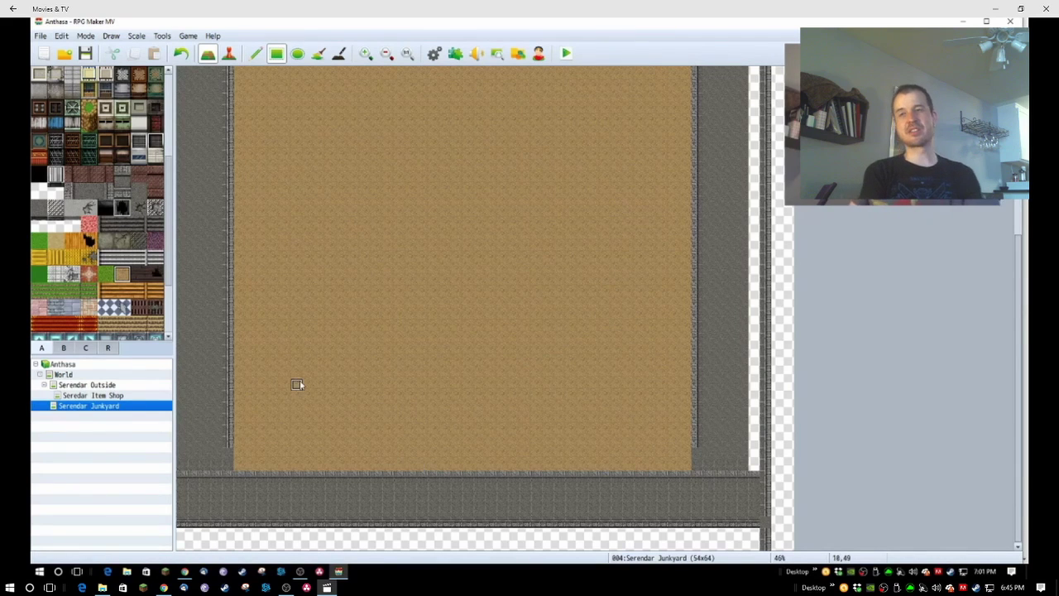
pyautogui.click(61, 37)
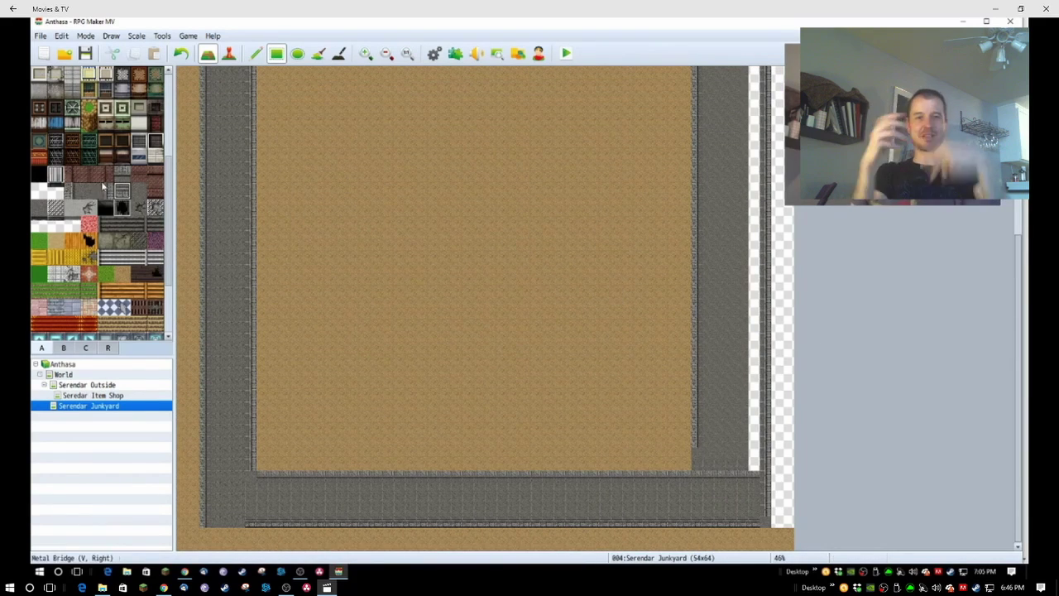
# - Open the database's Outside tileset and look through its A, B and C tile sheets
pyautogui.moveTo(565, 483)
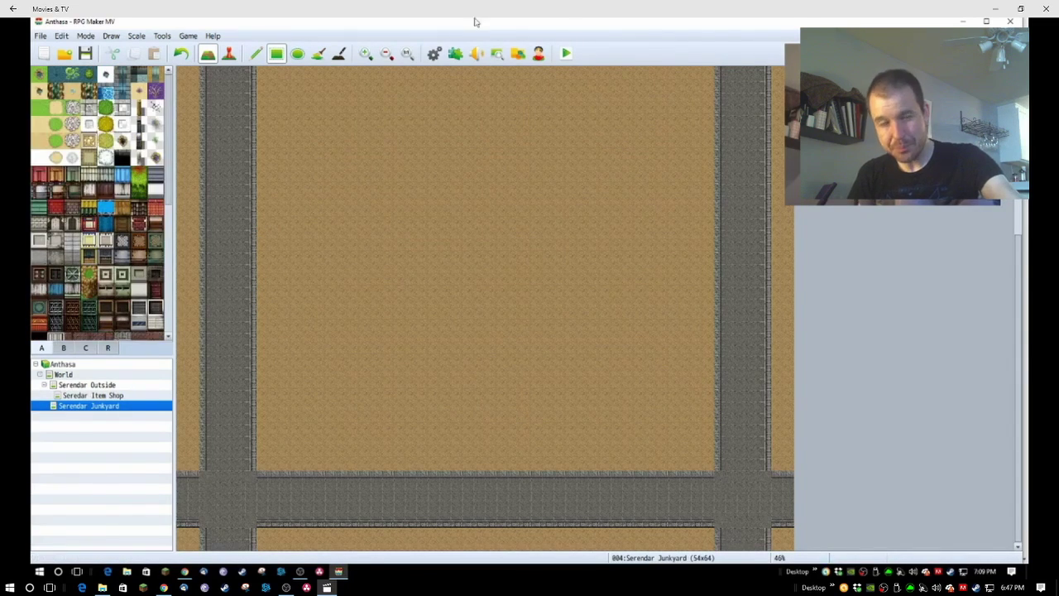
pyautogui.click(259, 291)
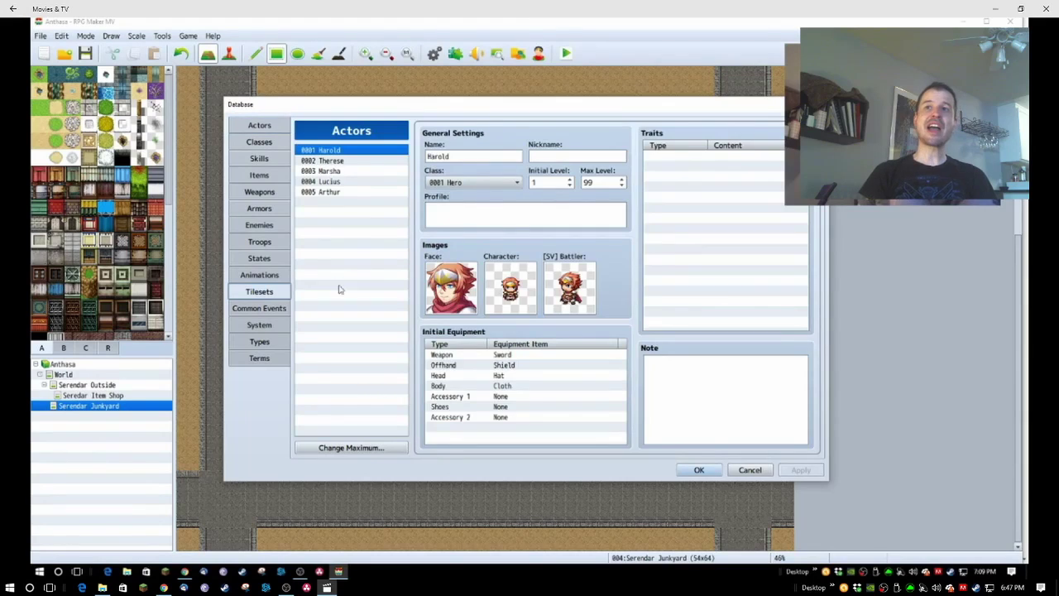
pyautogui.click(335, 160)
pyautogui.scroll(-10, 659, 276)
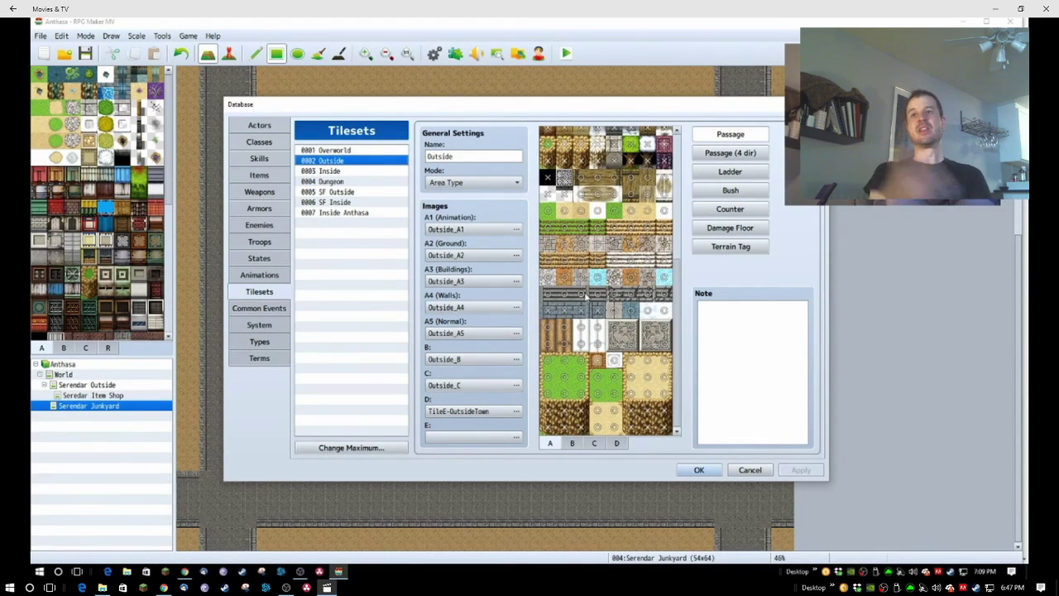
pyautogui.scroll(8, 653, 285)
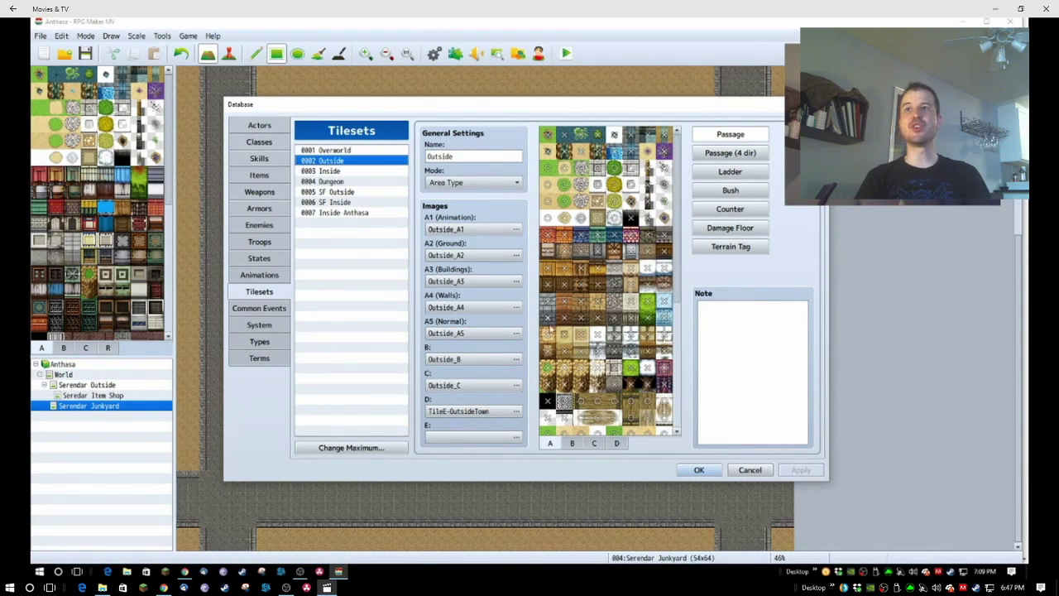
pyautogui.scroll(-3, 579, 328)
pyautogui.scroll(-6, 597, 326)
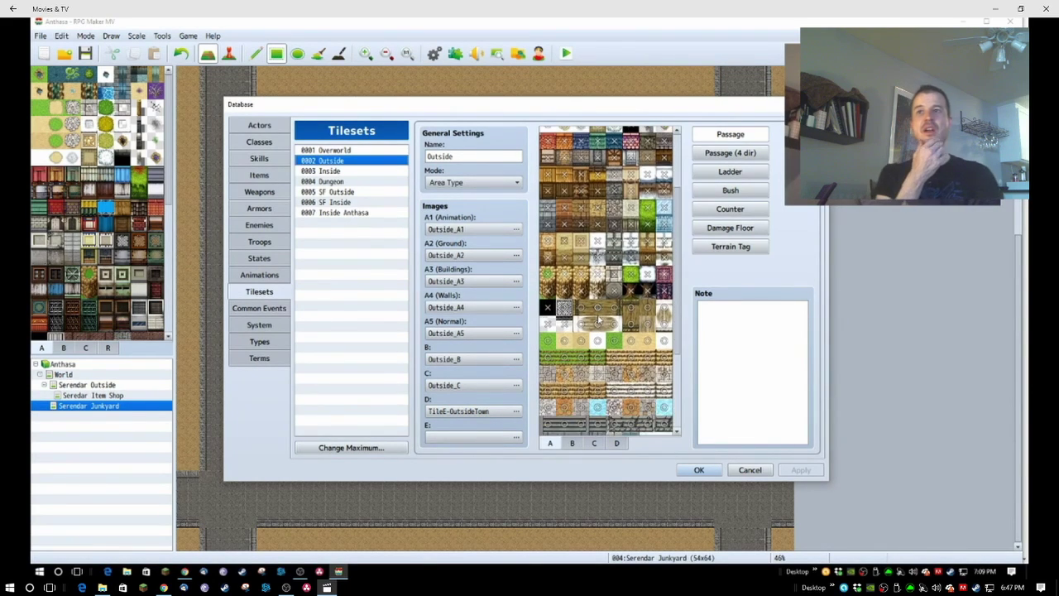
pyautogui.click(572, 443)
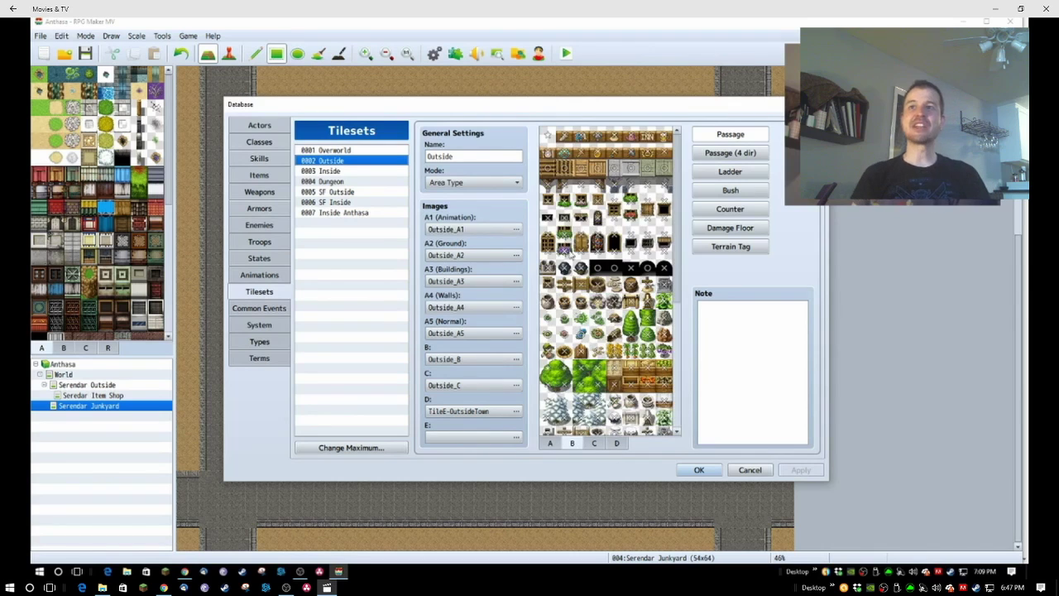
pyautogui.scroll(-10, 605, 259)
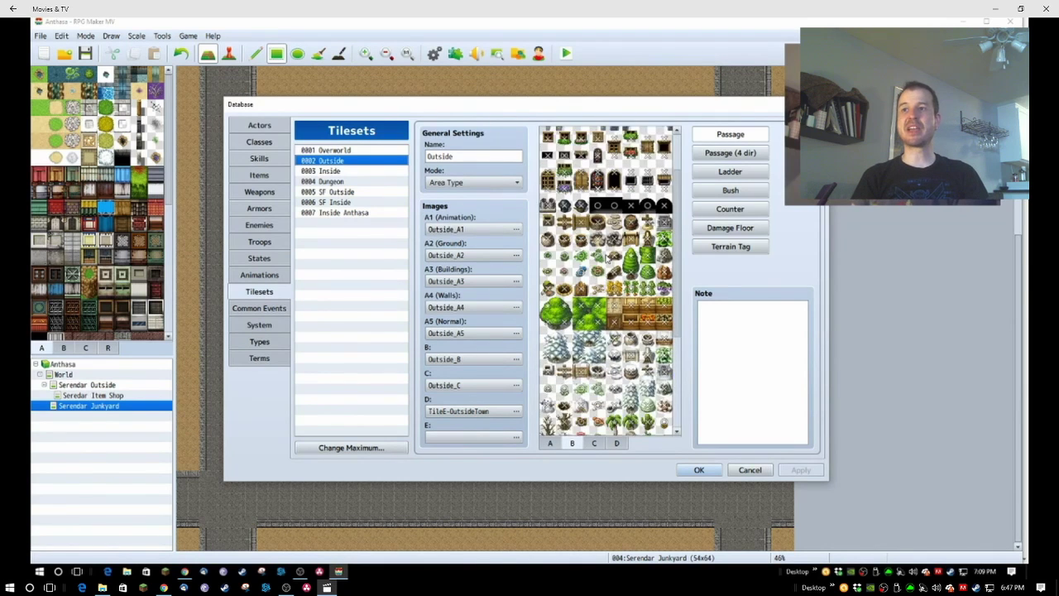
pyautogui.click(594, 443)
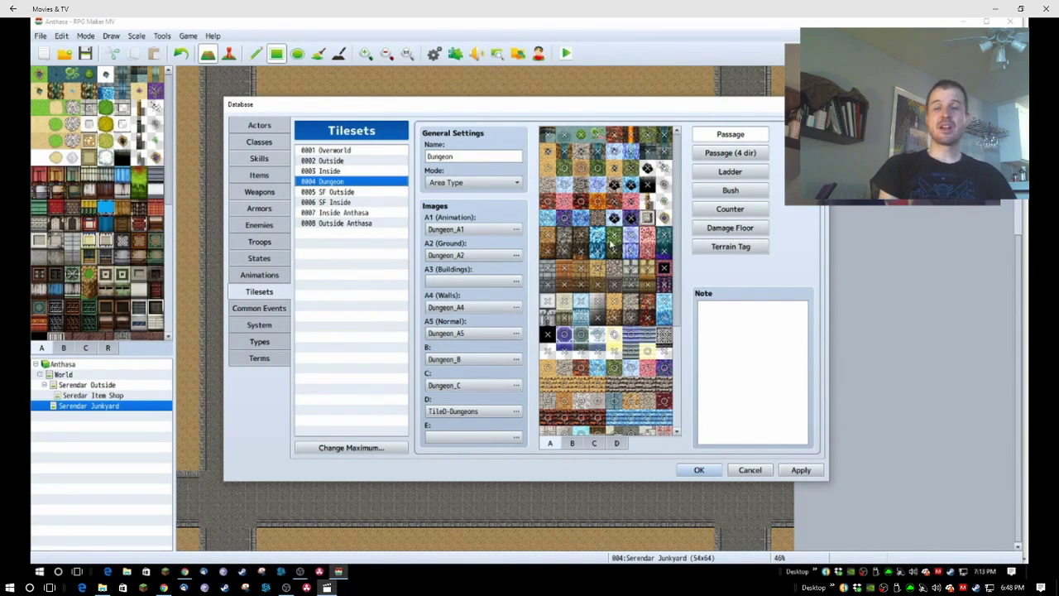
# - Compare the Outside and Outside Anthasa tilesets, and set Outside Anthasa's A2 (Ground) image to Outside_A2
pyautogui.click(348, 161)
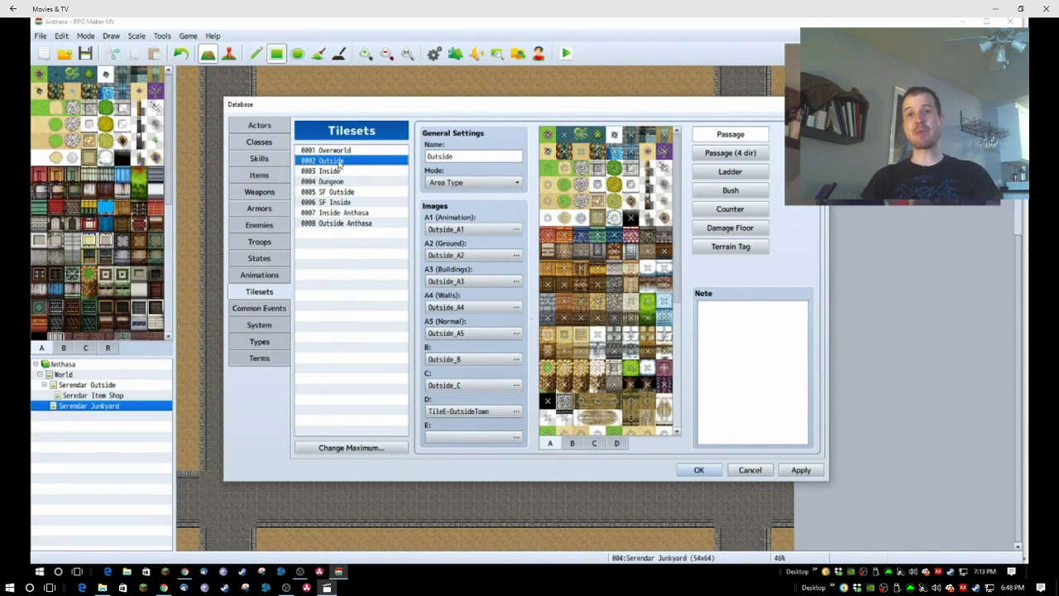
pyautogui.click(370, 223)
pyautogui.click(335, 161)
pyautogui.click(336, 224)
pyautogui.click(472, 255)
pyautogui.scroll(-1, 388, 286)
pyautogui.click(388, 324)
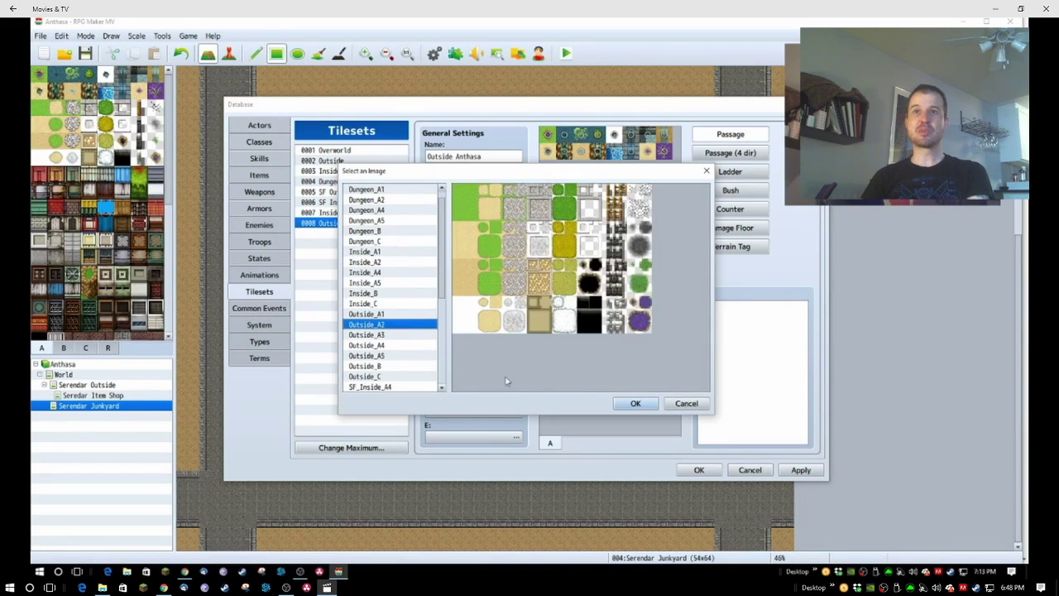
pyautogui.click(636, 403)
# - Set the Outside Anthasa tileset's A3 (Buildings) image to Outside_A3 and A4 (Walls) image to Outside_A4
pyautogui.click(468, 280)
pyautogui.click(366, 345)
pyautogui.click(635, 403)
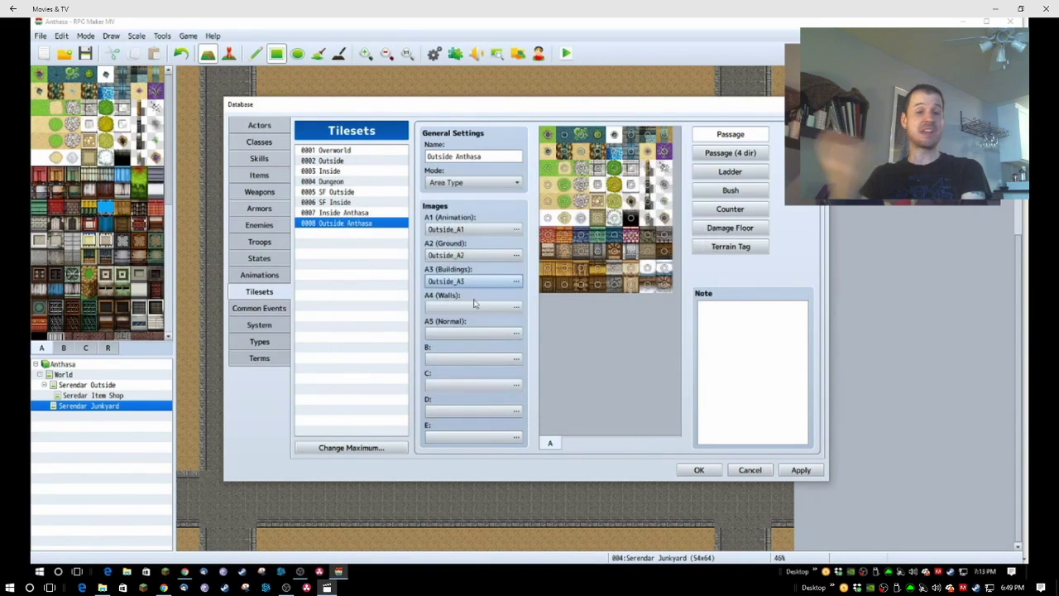
pyautogui.click(455, 307)
pyautogui.click(367, 355)
pyautogui.click(635, 403)
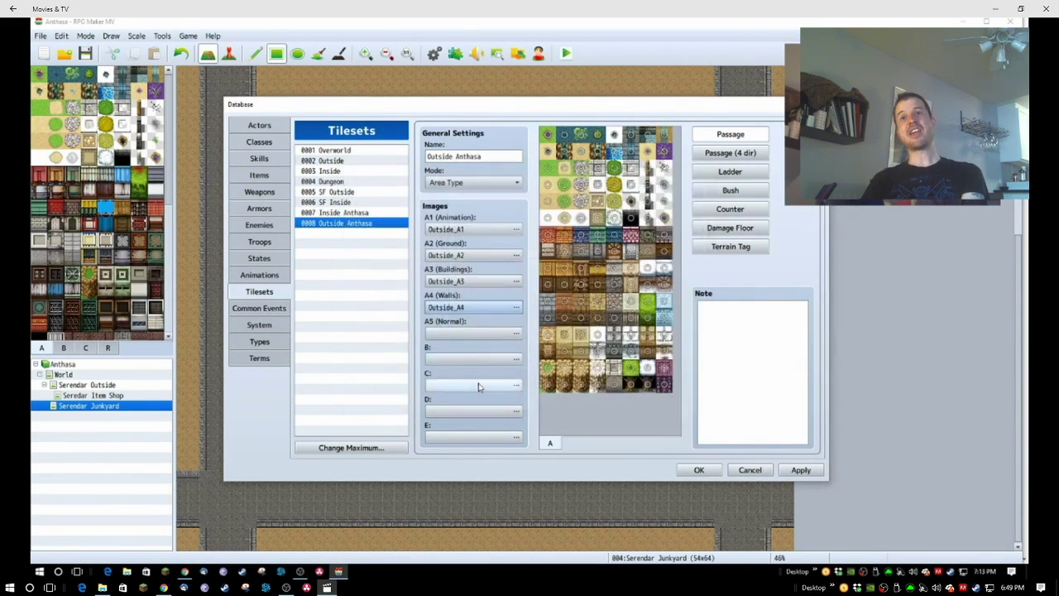
# - Set the Outside Anthasa tileset's A5 (Normal) image to Outside_A5
pyautogui.click(467, 332)
pyautogui.scroll(-2, 406, 306)
pyautogui.click(367, 314)
pyautogui.click(635, 403)
# - Assign Outside_B as the B image and Outside_C as the C image of the Outside Anthasa tileset
pyautogui.click(461, 359)
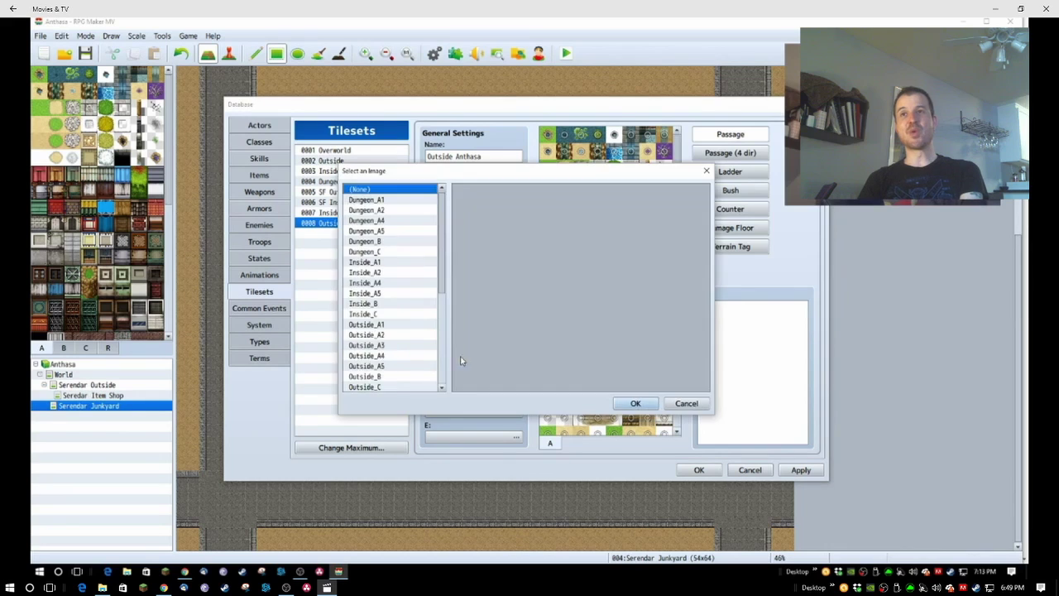
pyautogui.click(392, 375)
pyautogui.click(635, 403)
pyautogui.click(463, 385)
pyautogui.scroll(-1, 410, 356)
pyautogui.click(397, 356)
pyautogui.click(636, 402)
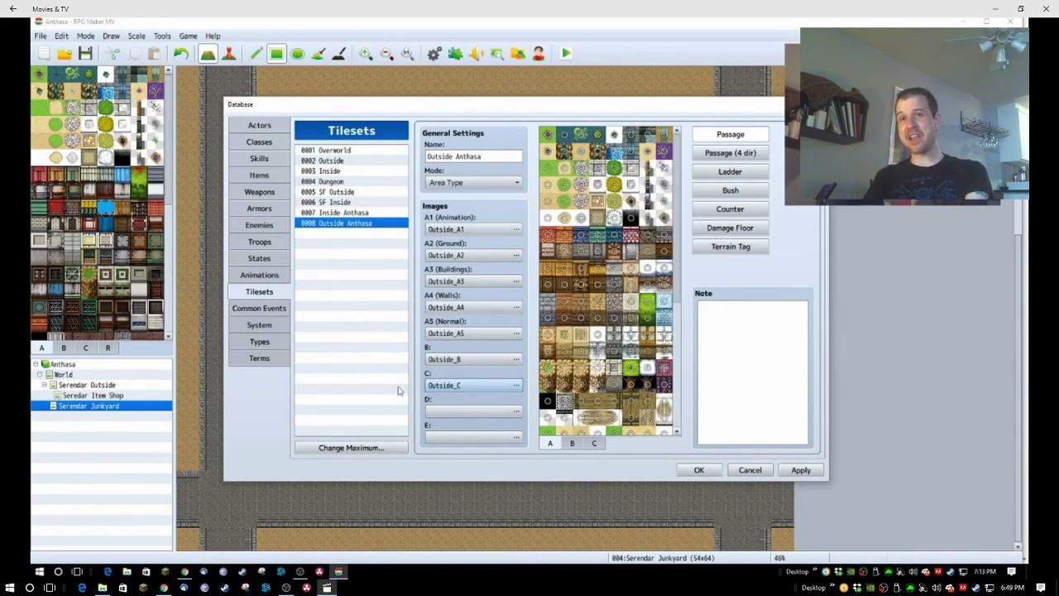
# - Preview the SF_Outside and SF_Inside sheets for the tileset's D image and assign SF_Inside_B
pyautogui.click(467, 411)
pyautogui.scroll(-3, 410, 331)
pyautogui.click(405, 346)
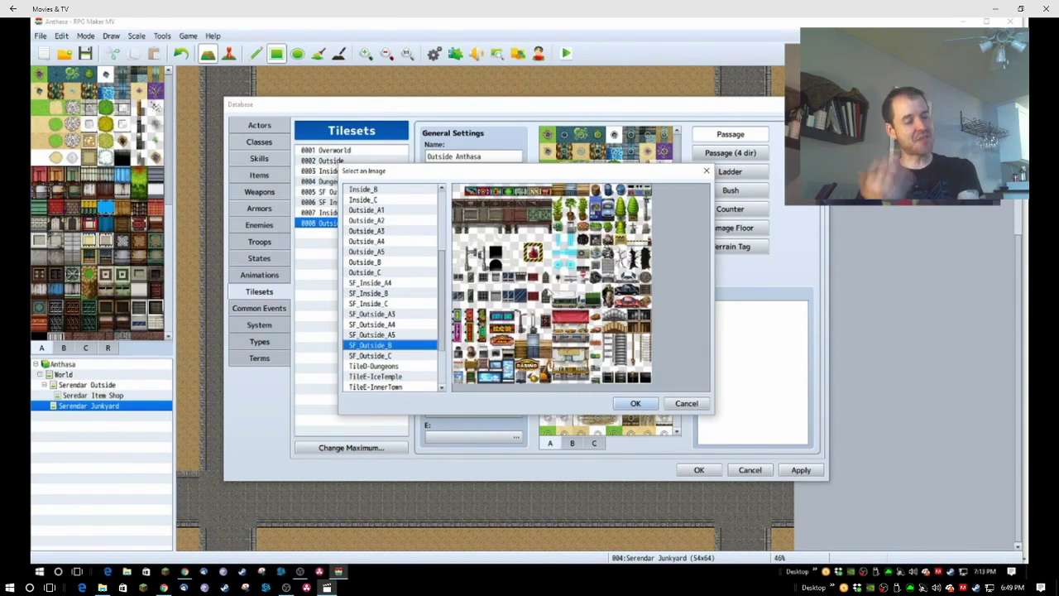
pyautogui.click(413, 355)
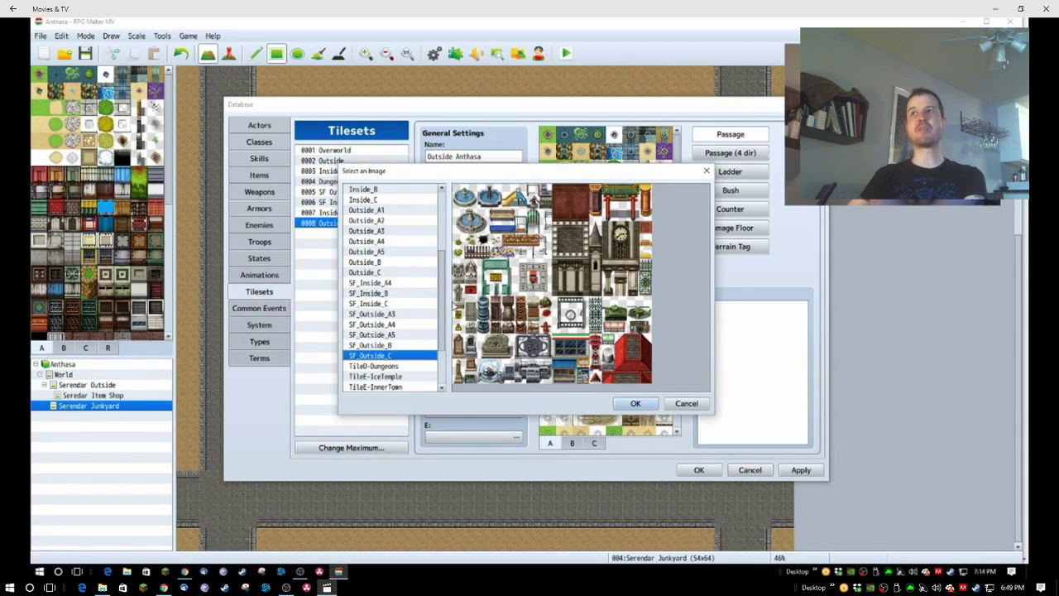
pyautogui.click(394, 284)
pyautogui.click(397, 293)
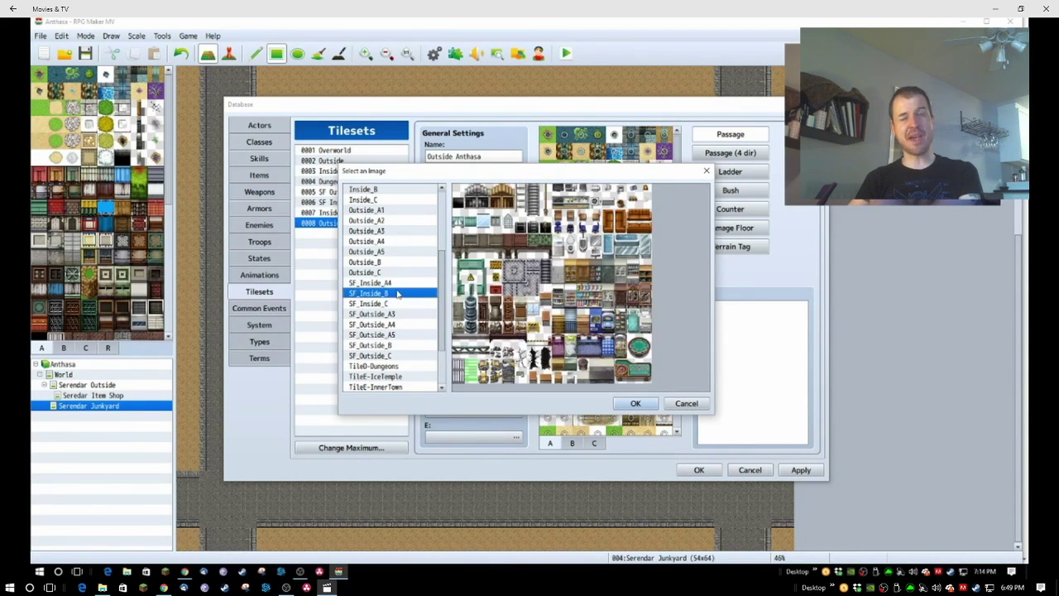
pyautogui.click(635, 402)
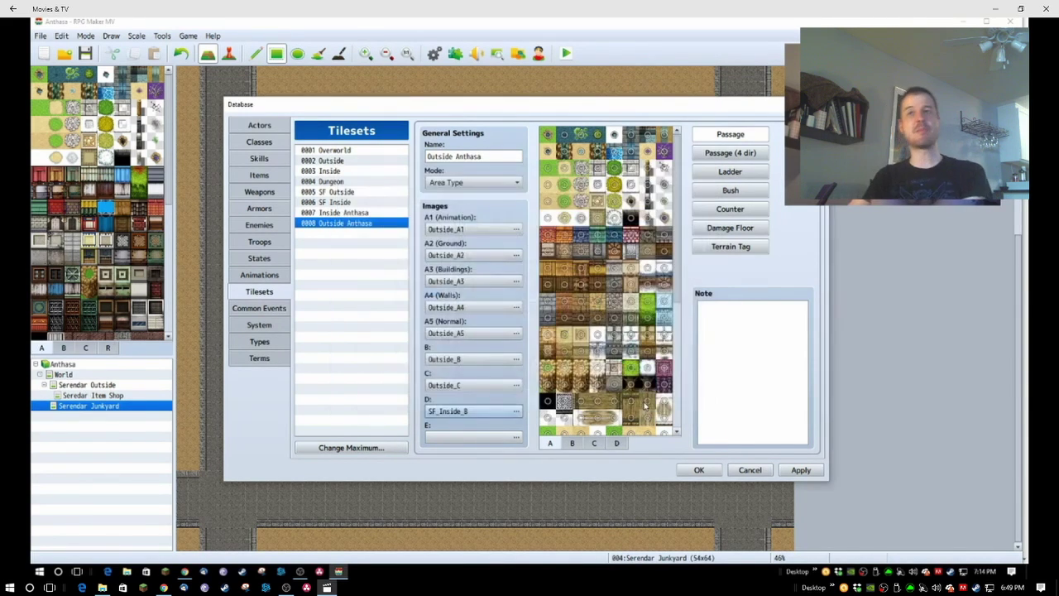
# - Preview the TileD, TileE, World, SF_Inside and SF_Outside sheets as candidates for the tileset's E image
pyautogui.click(517, 437)
pyautogui.scroll(-10, 406, 306)
pyautogui.click(405, 306)
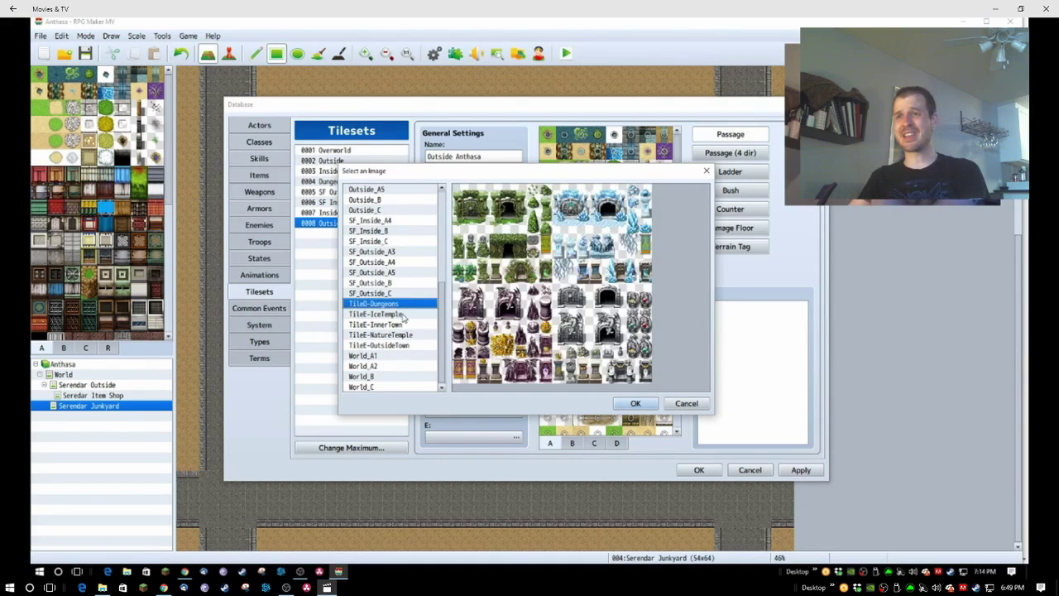
pyautogui.click(401, 324)
pyautogui.click(402, 335)
pyautogui.click(404, 346)
pyautogui.click(406, 355)
pyautogui.click(401, 377)
pyautogui.click(401, 386)
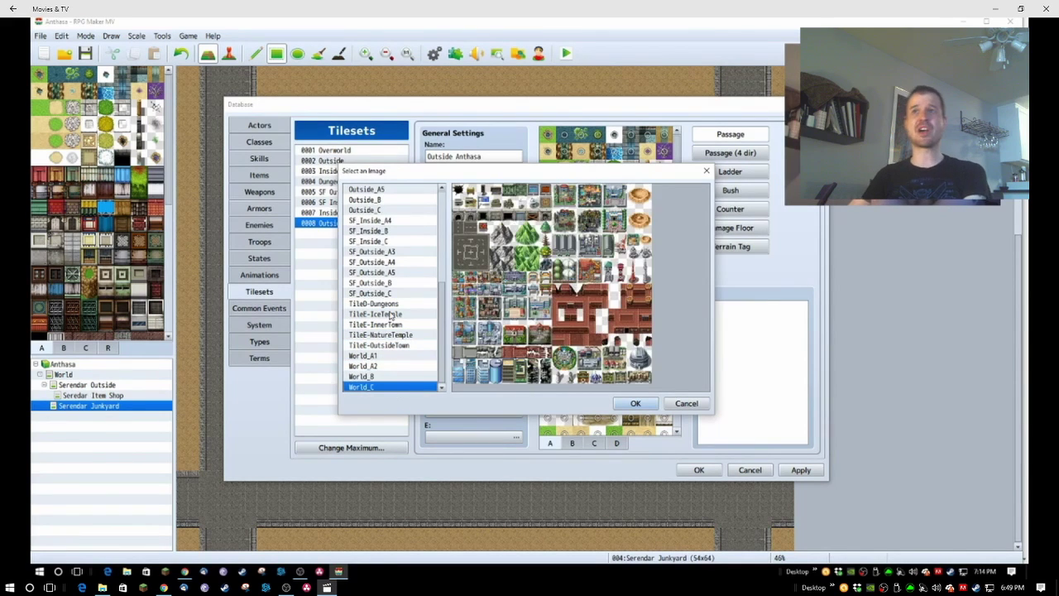
pyautogui.click(394, 293)
pyautogui.click(397, 221)
pyautogui.click(400, 232)
pyautogui.click(405, 242)
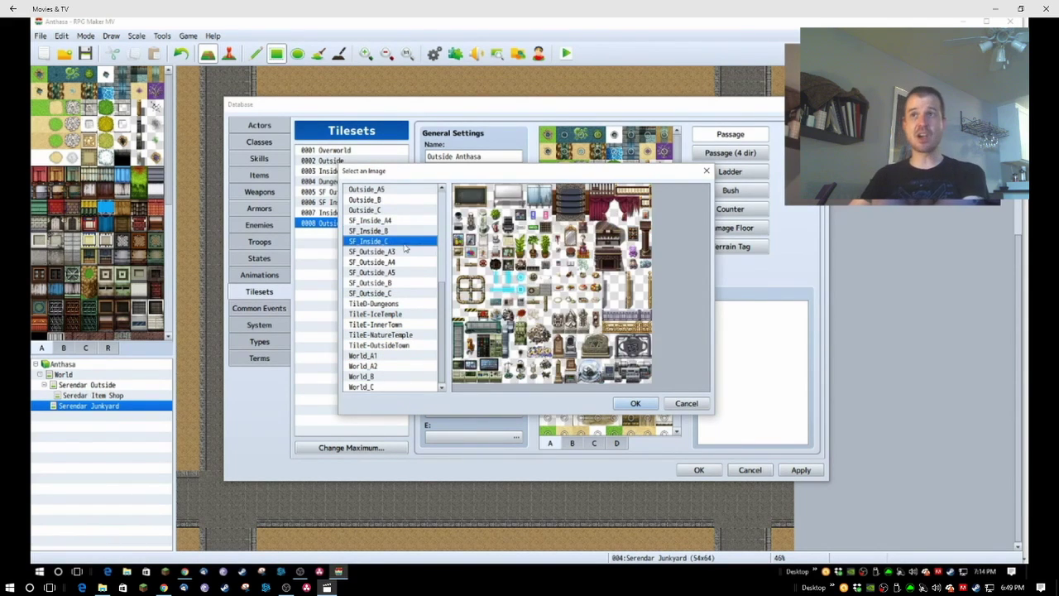
pyautogui.click(406, 251)
pyautogui.click(407, 262)
# - Set the Outside Anthasa tileset's A5 (Normal) image to SF_Outside_A5
pyautogui.click(410, 273)
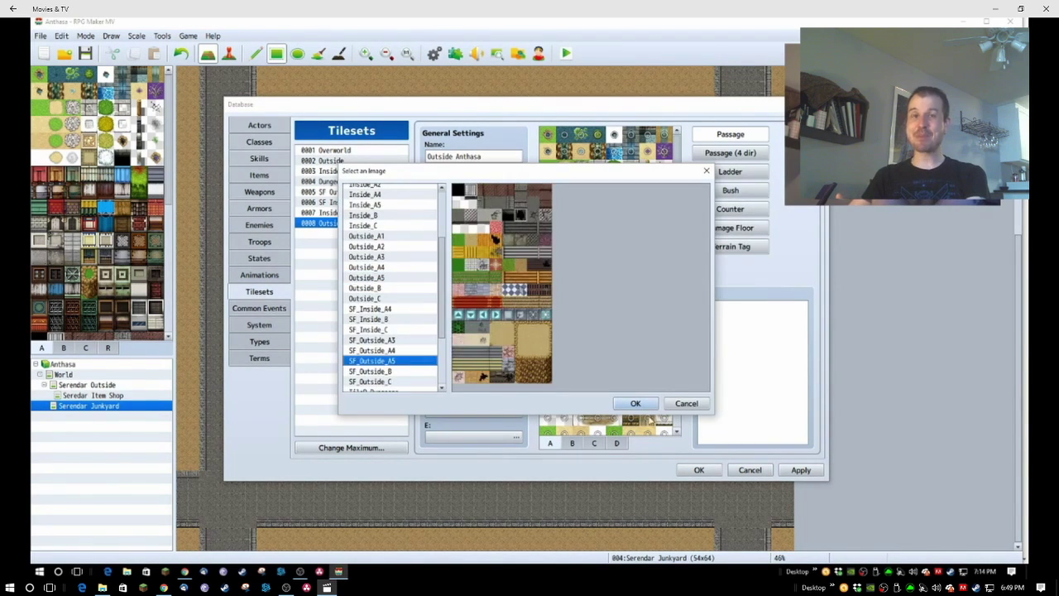
pyautogui.click(637, 404)
# - Preview the SF_Outside sheets for the tileset's E image and assign SF_Outside_B
pyautogui.doubleClick(463, 437)
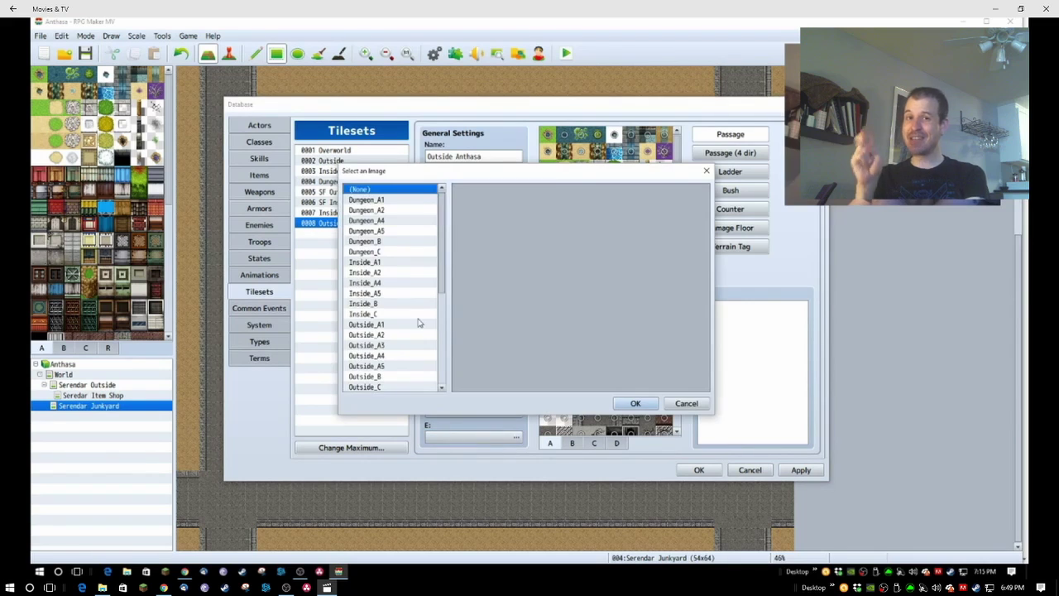
pyautogui.scroll(-2, 418, 323)
pyautogui.click(405, 357)
pyautogui.click(403, 366)
pyautogui.scroll(-2, 402, 355)
pyautogui.click(399, 324)
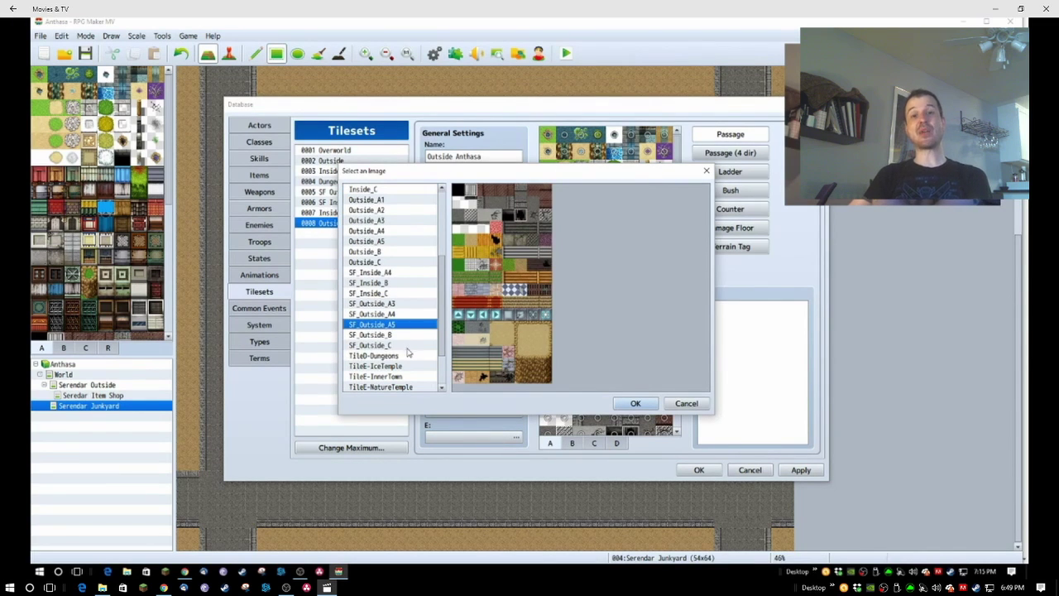
pyautogui.click(406, 348)
pyautogui.click(406, 336)
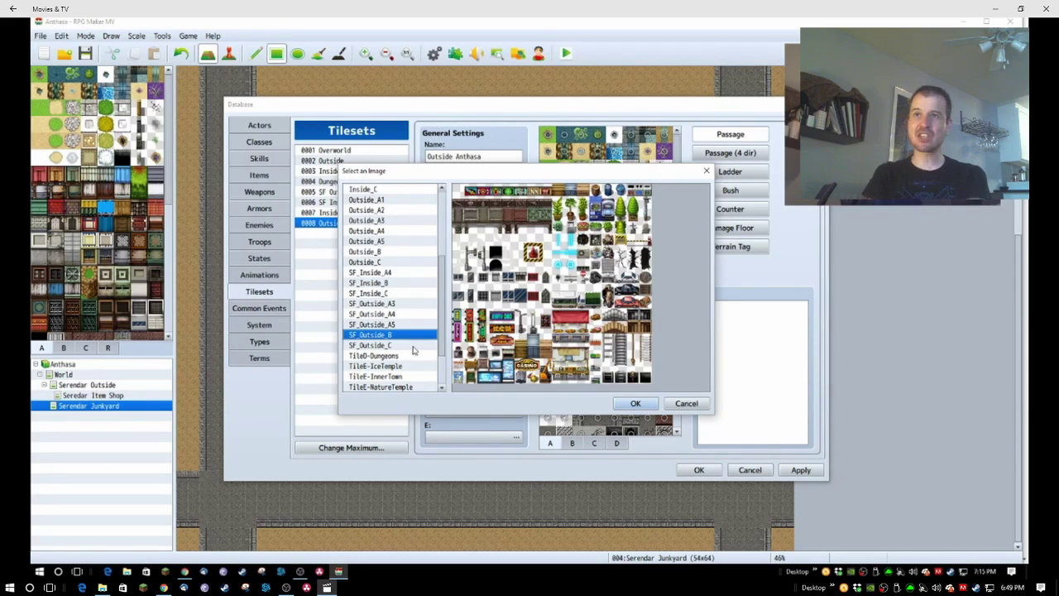
pyautogui.scroll(1, 413, 346)
pyautogui.moveTo(460, 172); pyautogui.dragTo(457, 130)
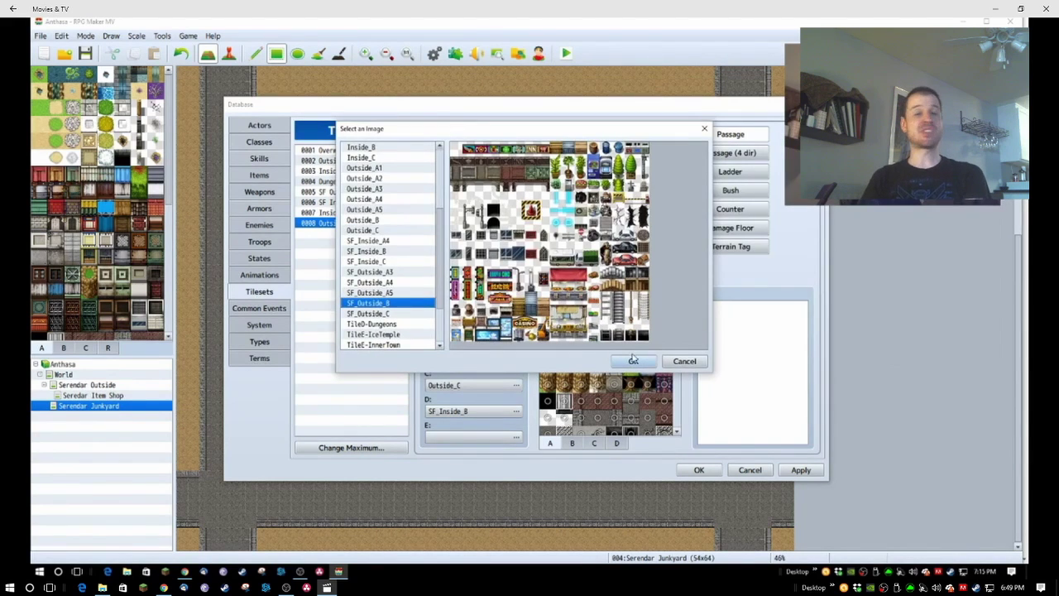
pyautogui.click(633, 360)
# - Rename the Outside Anthasa tileset to Serendar Junkyard and save the database changes
pyautogui.doubleClick(488, 157)
pyautogui.write('J')
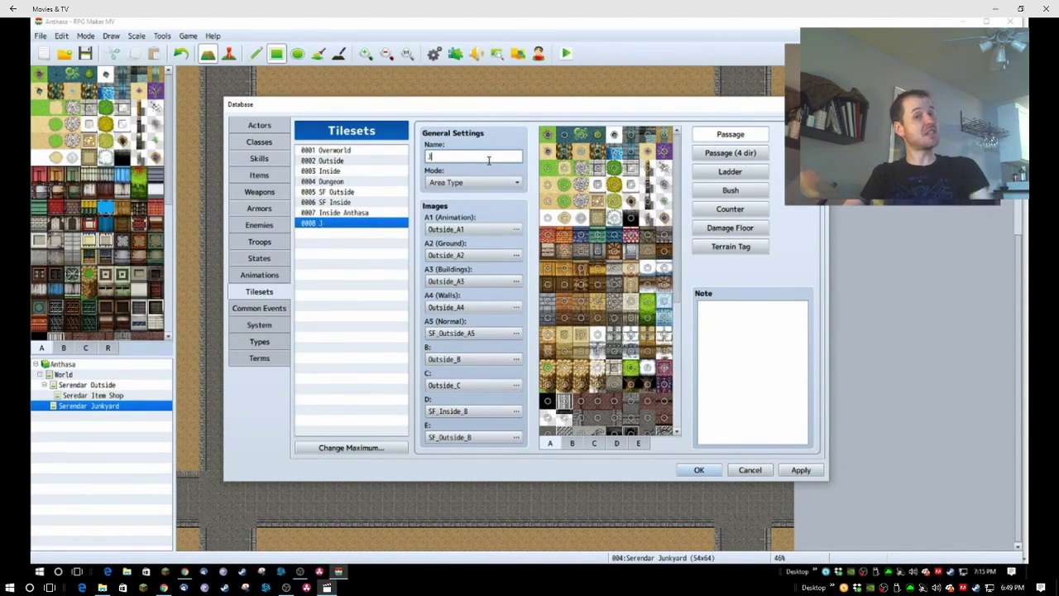
pyautogui.press('BackSpace')
pyautogui.write('Serendar Junkyard')
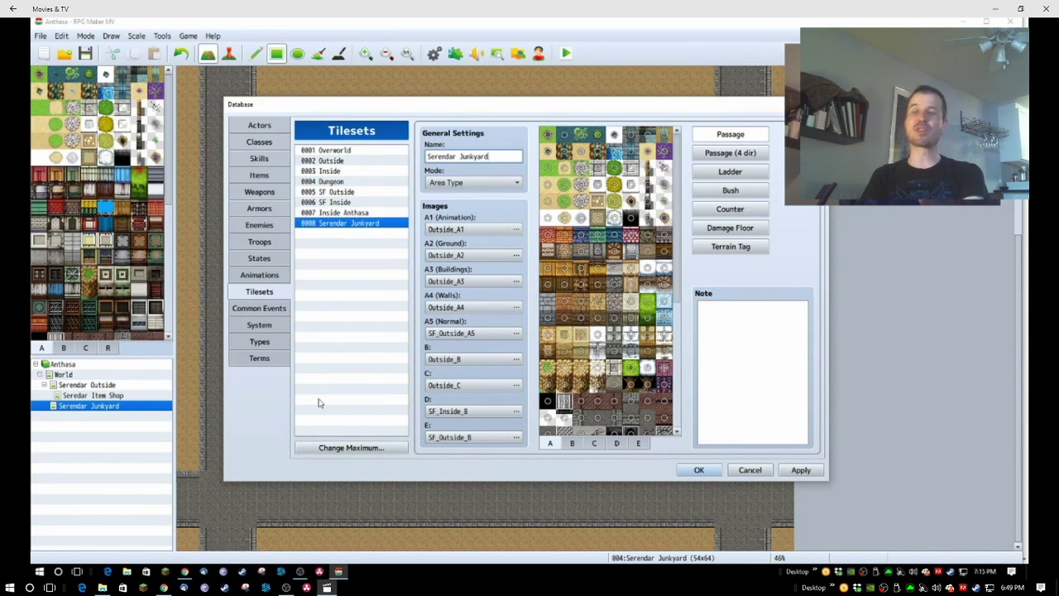
pyautogui.click(698, 469)
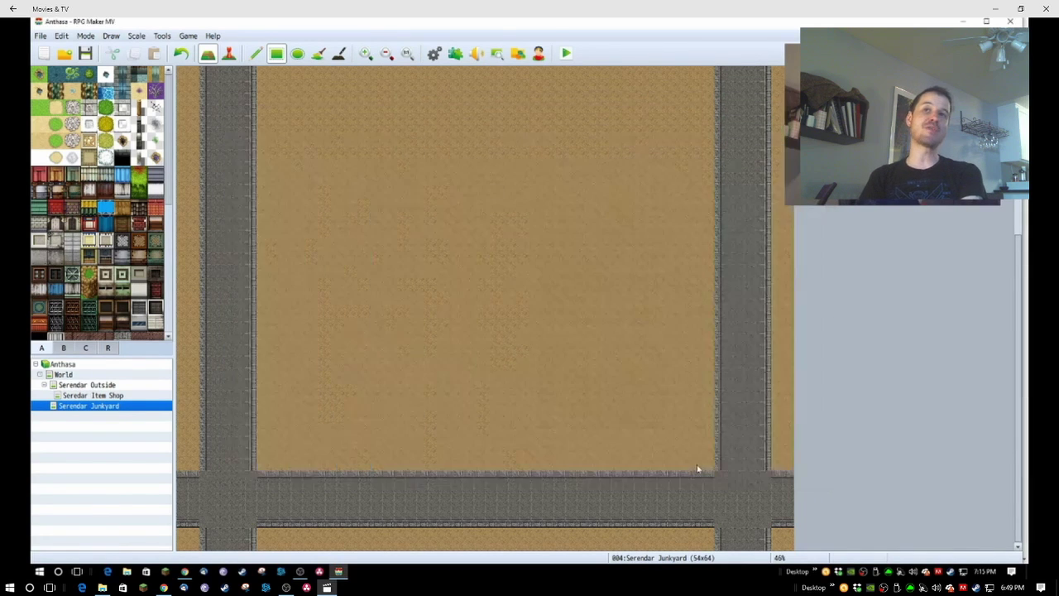
# - Change the Serendar Junkyard map's tileset to the custom Serendar Junkyard tileset in its map properties
pyautogui.rightClick(101, 405)
pyautogui.click(146, 413)
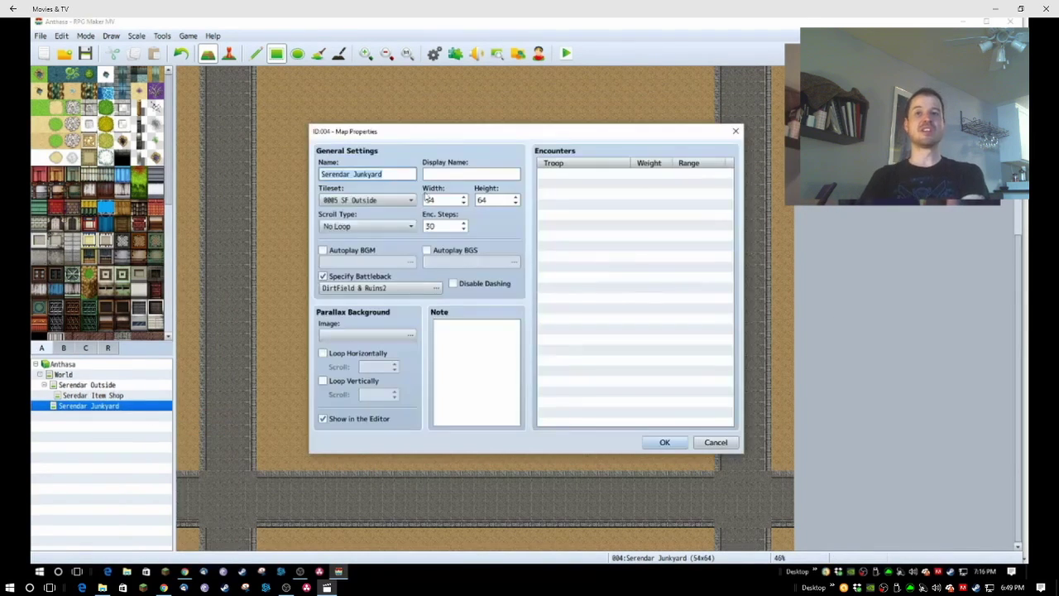
pyautogui.click(369, 202)
pyautogui.click(368, 272)
pyautogui.click(664, 439)
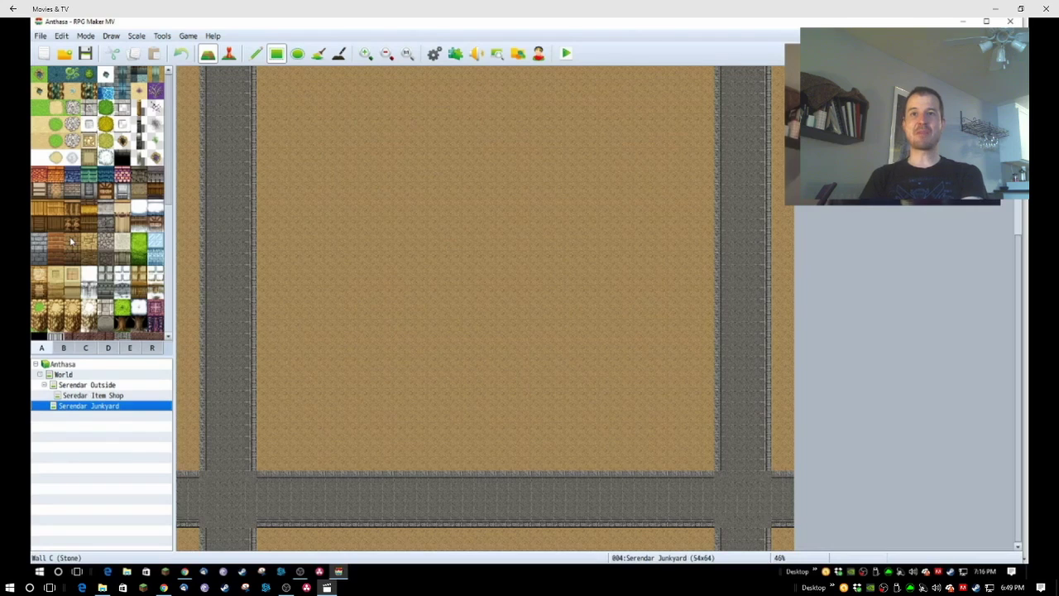
# - Try a vertical strip of tiles along the dirt yard's left edge and undo it
pyautogui.scroll(-10, 74, 234)
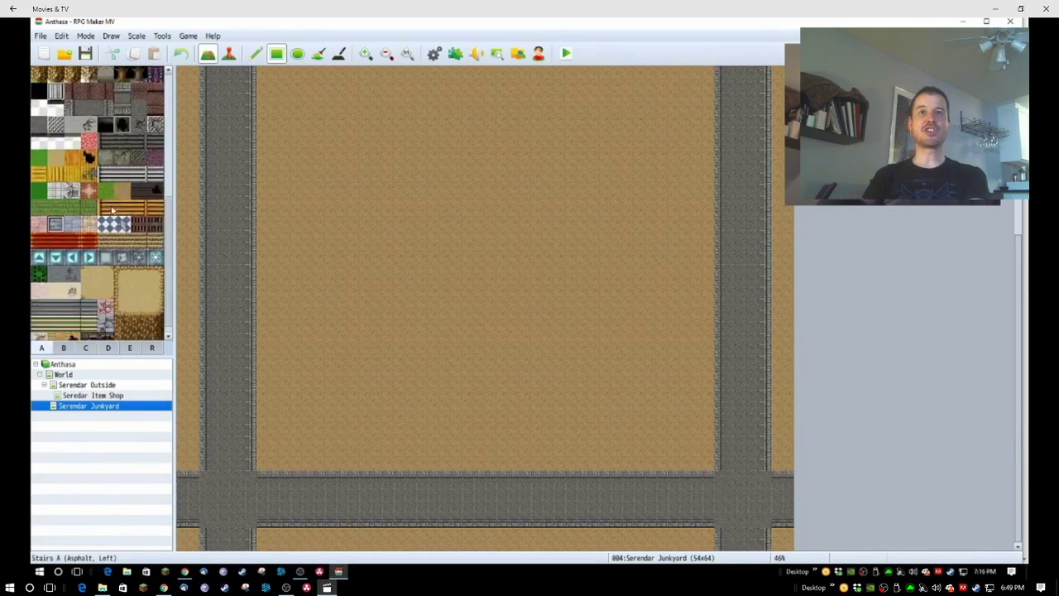
pyautogui.scroll(-10, 111, 210)
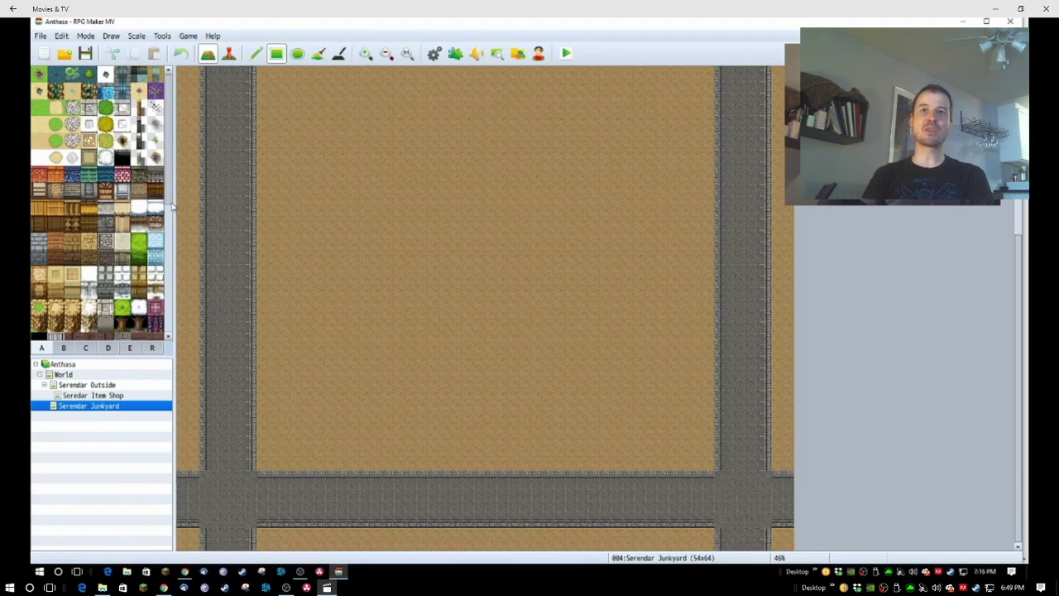
pyautogui.moveTo(265, 124); pyautogui.dragTo(265, 212)
pyautogui.hotkey('ctrl', 'z')
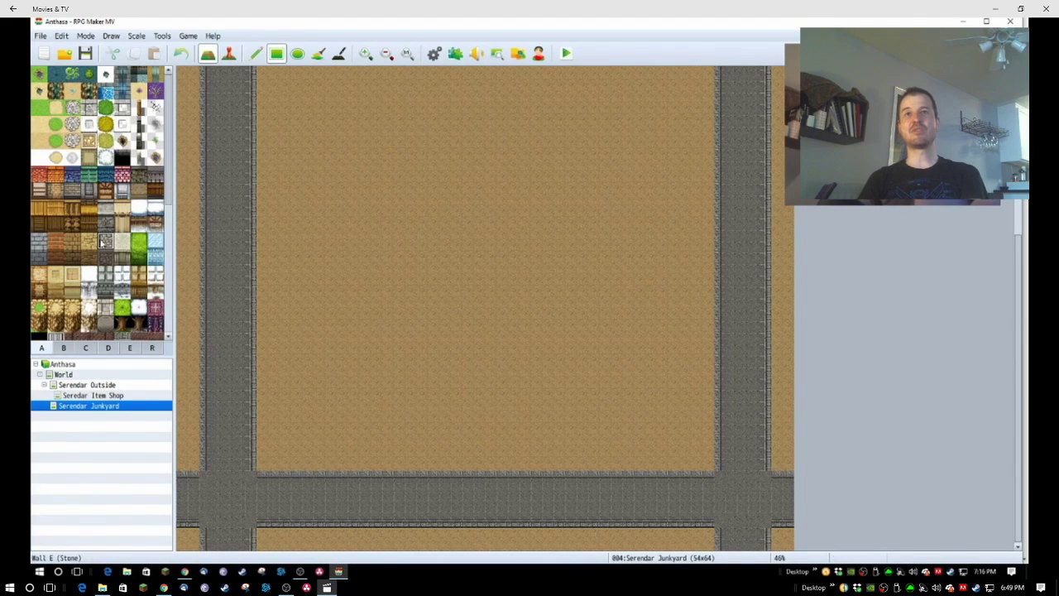
# - Try a one-tile-wide border of Asphalt Floor (Dirty) tiles along the dirt yard's upper, left and lower edges
pyautogui.scroll(-6, 101, 241)
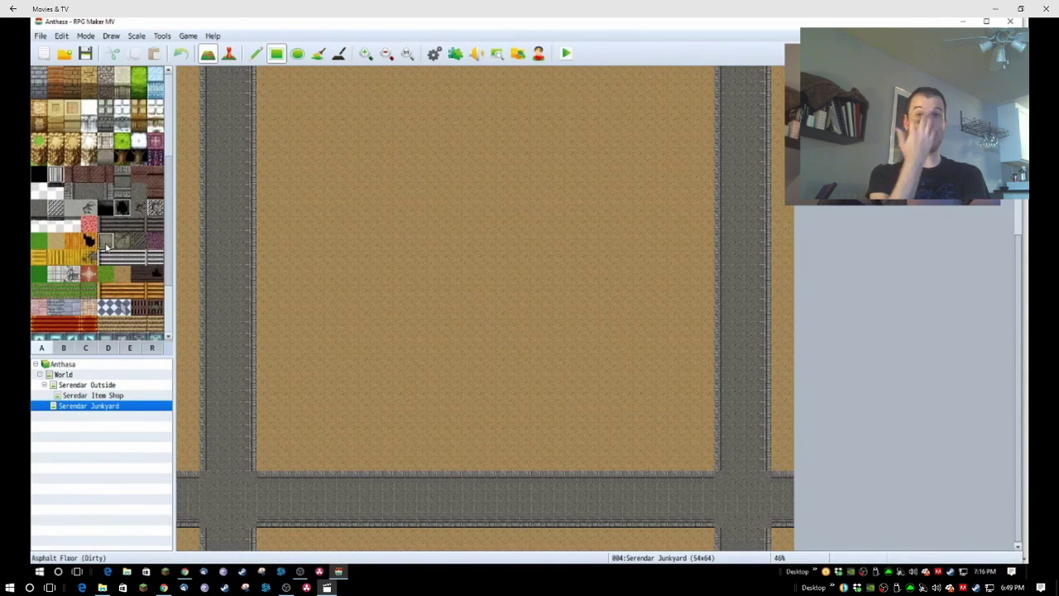
pyautogui.scroll(-5, 267, 183)
pyautogui.scroll(3, 266, 182)
pyautogui.moveTo(261, 153)
pyautogui.mouseDown()
pyautogui.moveTo(264, 538)
pyautogui.moveTo(261, 288)
pyautogui.mouseUp()
pyautogui.moveTo(274, 152); pyautogui.dragTo(709, 153)
pyautogui.scroll(-3, 230, 221)
pyautogui.moveTo(261, 231); pyautogui.dragTo(265, 393)
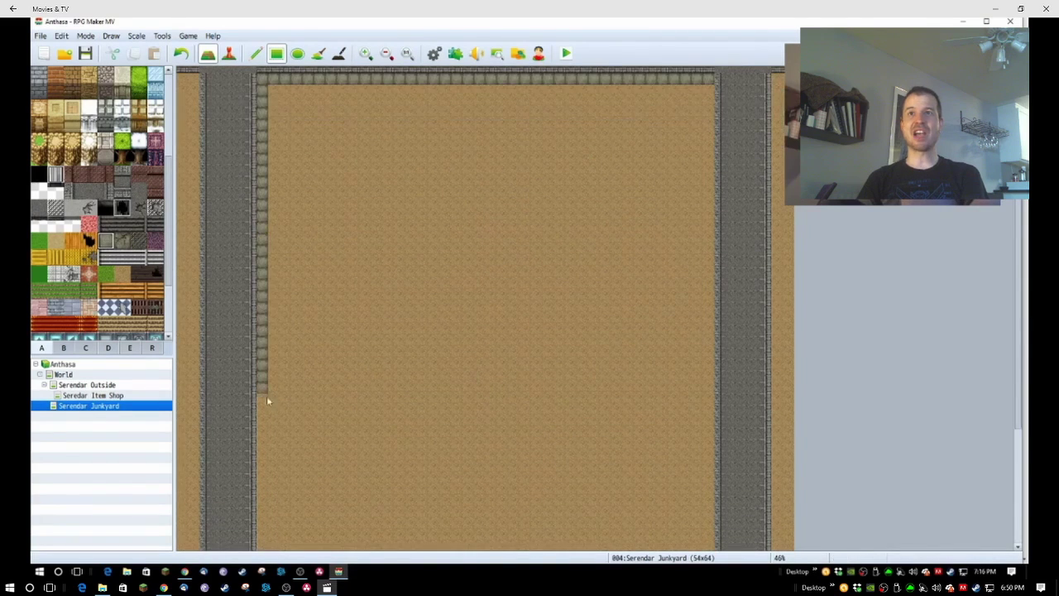
pyautogui.scroll(-5, 283, 307)
pyautogui.moveTo(262, 294)
pyautogui.mouseDown()
pyautogui.moveTo(265, 472)
pyautogui.moveTo(704, 477)
pyautogui.mouseUp()
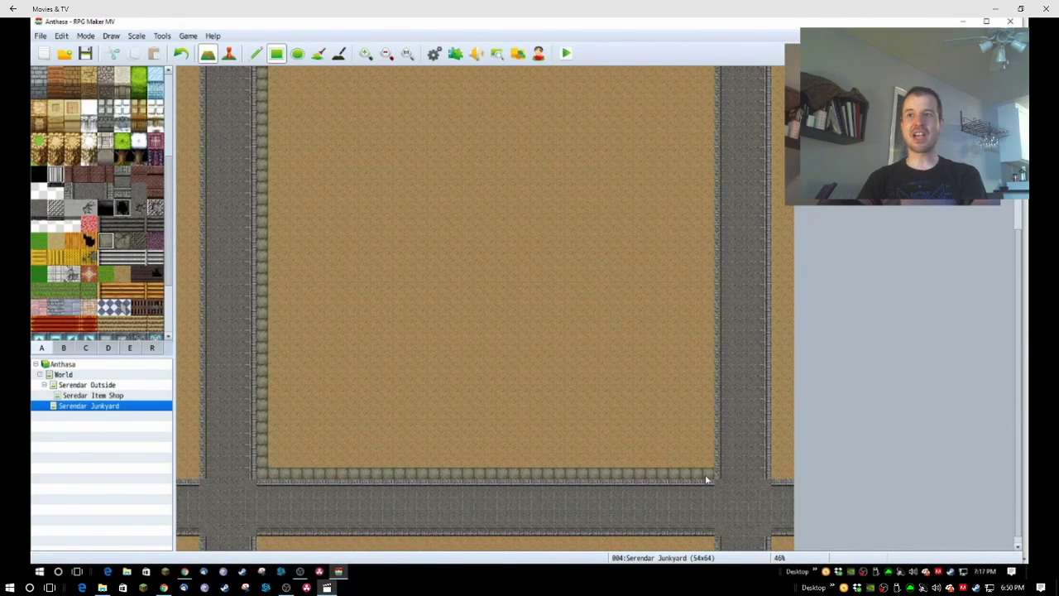
# - Undo all the border strokes painted around the dirt yard
pyautogui.click(185, 56)
pyautogui.click(185, 57)
pyautogui.click(185, 56)
pyautogui.scroll(6, 355, 227)
pyautogui.click(188, 54)
pyautogui.click(188, 54)
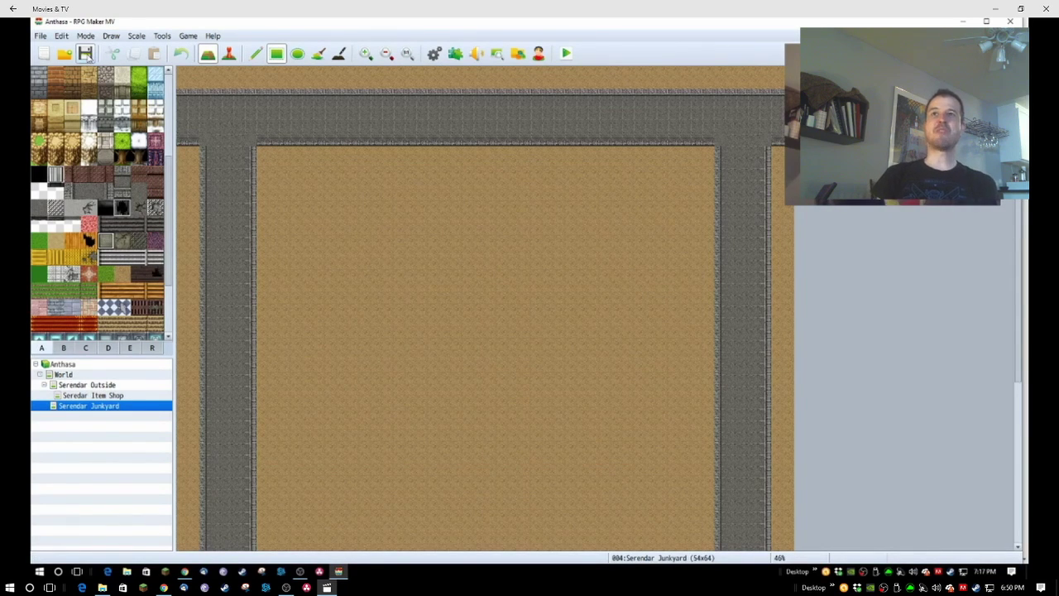
# - Examine the B, C and D tile sheets of the junkyard tileset for tiles suited to the yard
pyautogui.scroll(3, 71, 202)
pyautogui.click(65, 347)
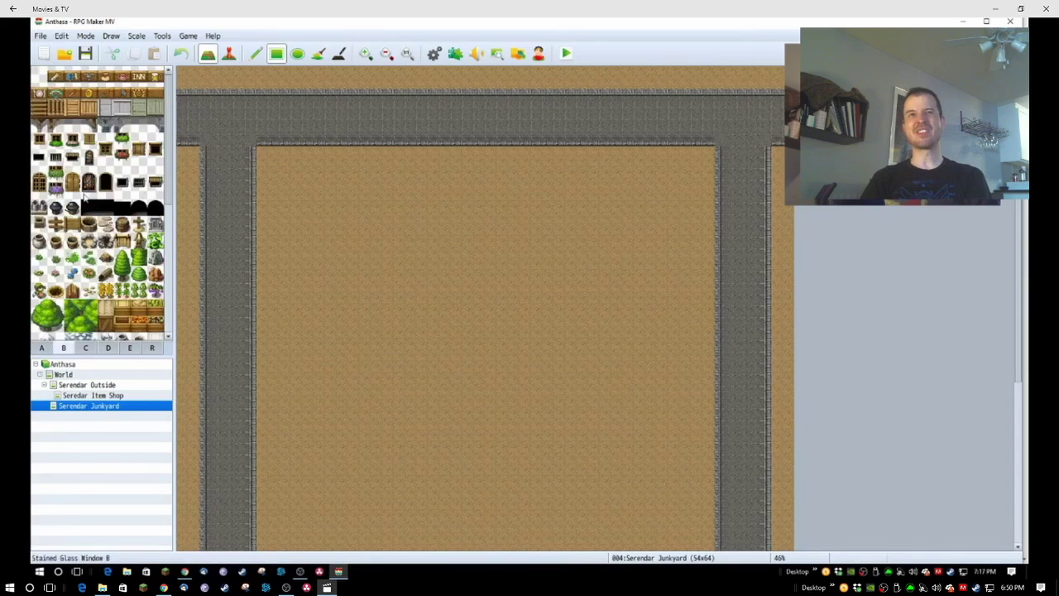
pyautogui.scroll(-5, 82, 196)
pyautogui.click(93, 347)
pyautogui.scroll(-4, 91, 217)
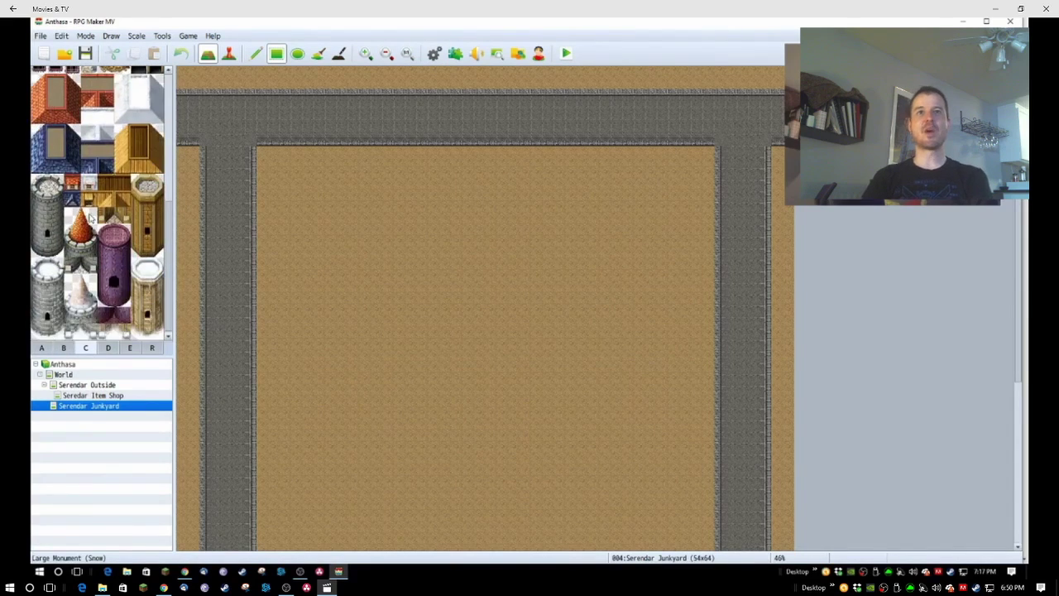
pyautogui.click(108, 348)
pyautogui.scroll(-2, 99, 203)
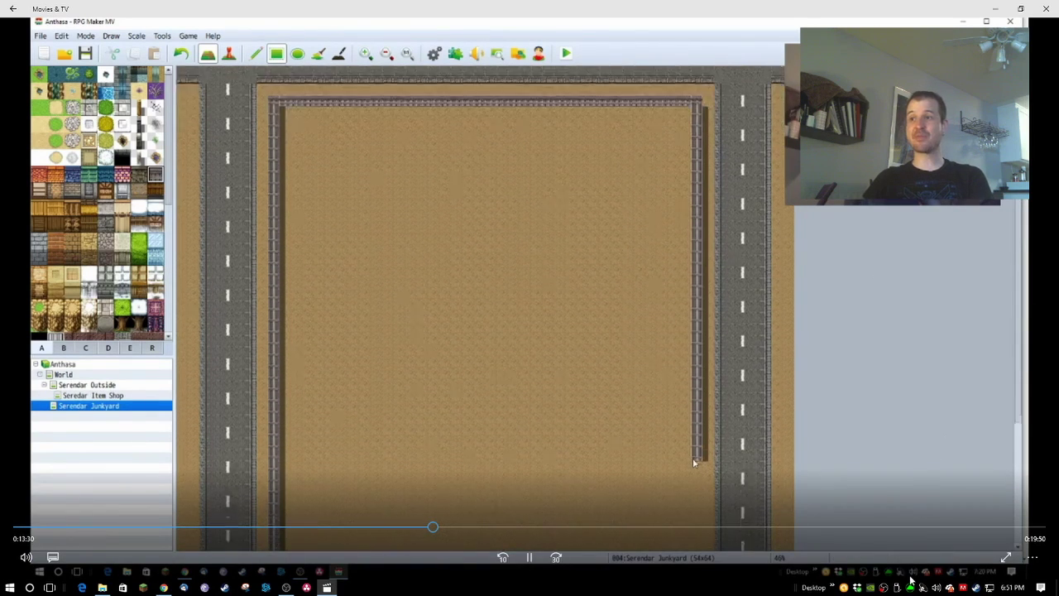
# - Stop the running screen recording and resume playback of the paused video
pyautogui.rightClick(884, 589)
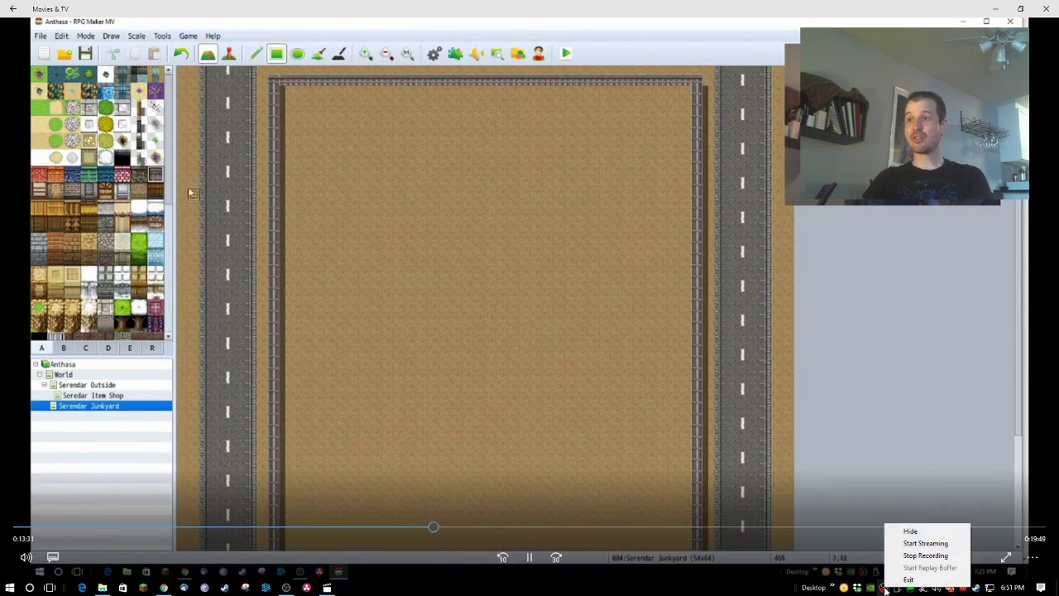
pyautogui.click(924, 555)
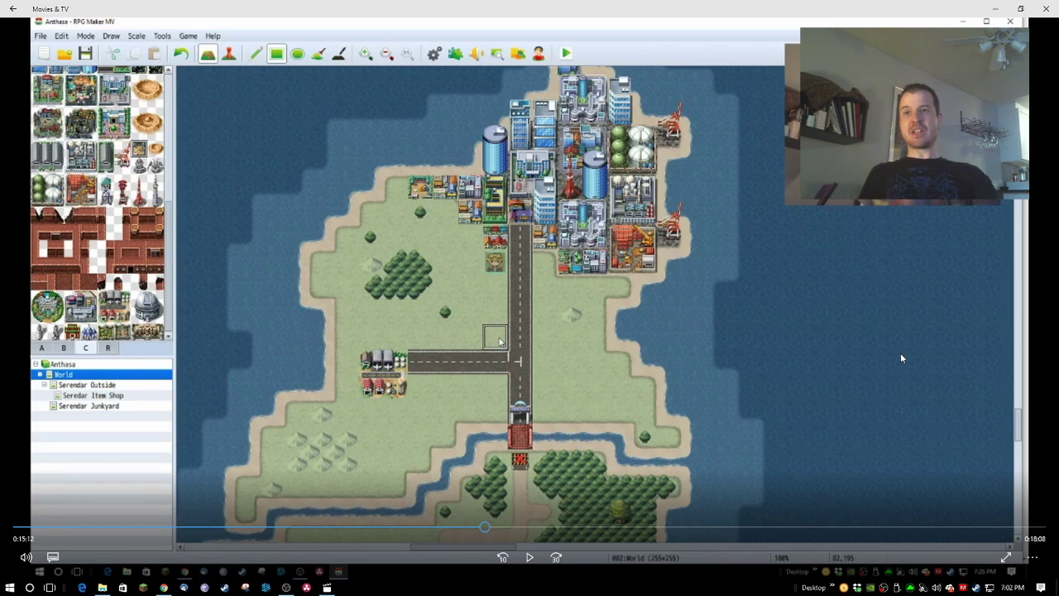
pyautogui.click(529, 557)
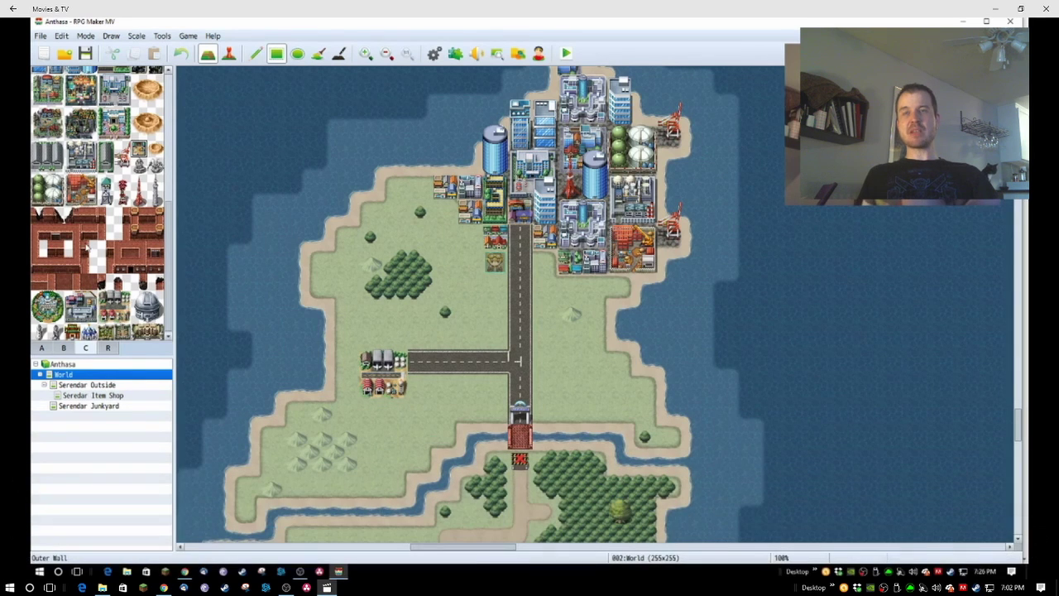
pyautogui.moveTo(741, 412)
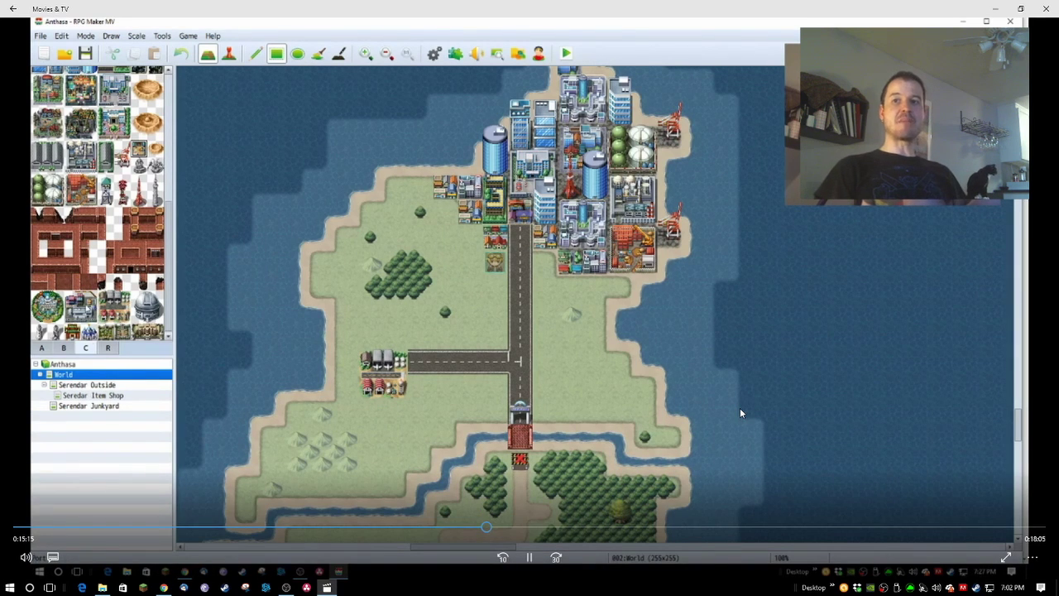